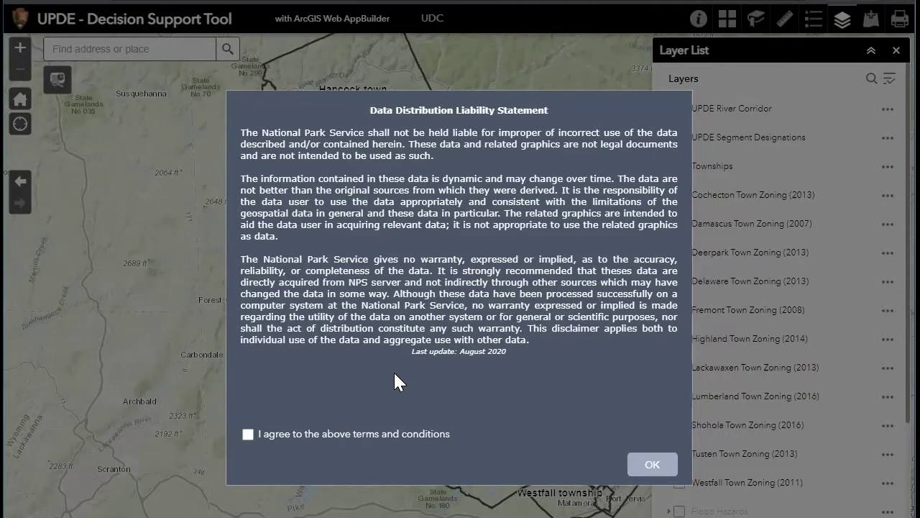
Agree to the Data Distribution Liability Statement's terms and conditions, then close the statement
left_click(248, 434)
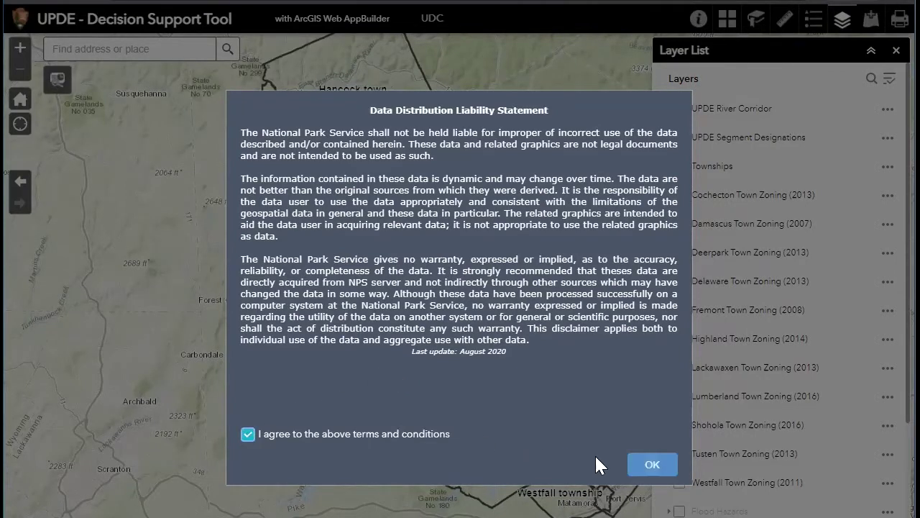
left_click(652, 465)
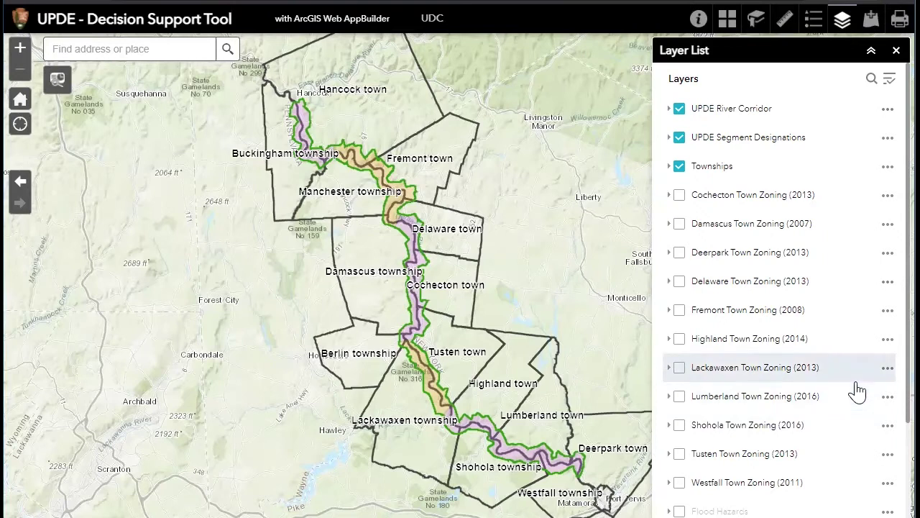
left_click_drag(567, 325, 529, 344)
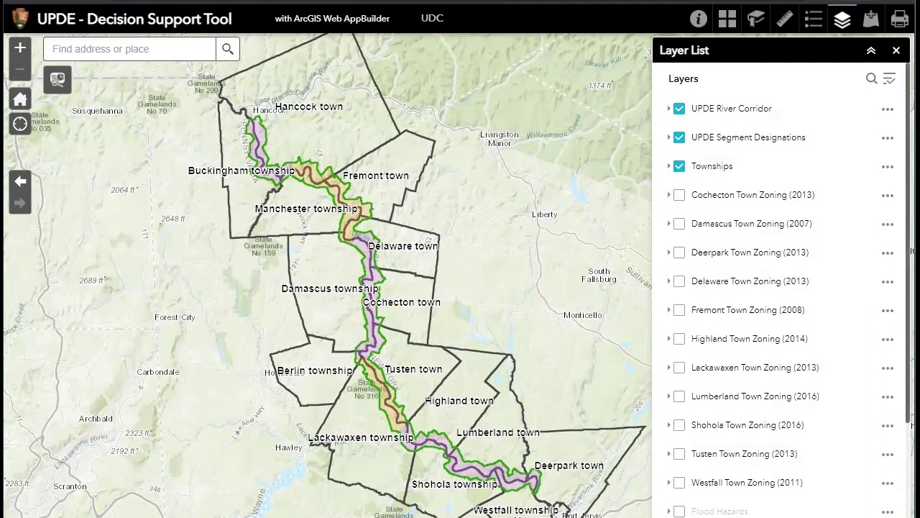
scroll(784, 287, "down", 3)
scroll(784, 287, "up", 2)
scroll(742, 335, "up", 1)
scroll(743, 334, "down", 3)
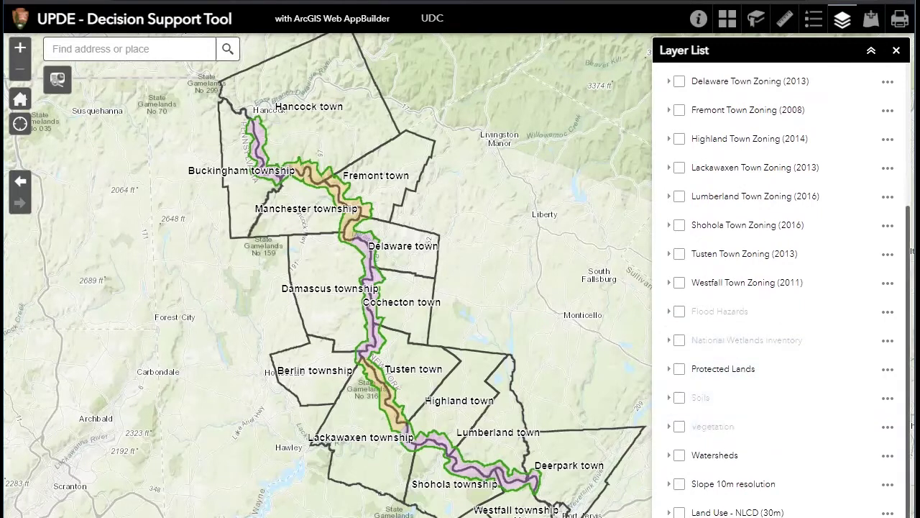
scroll(787, 216, "up", 3)
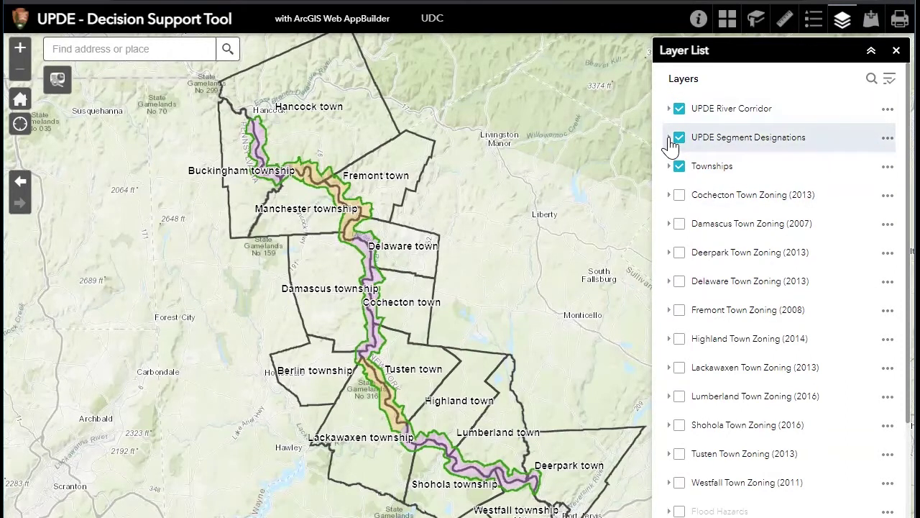
left_click(670, 139)
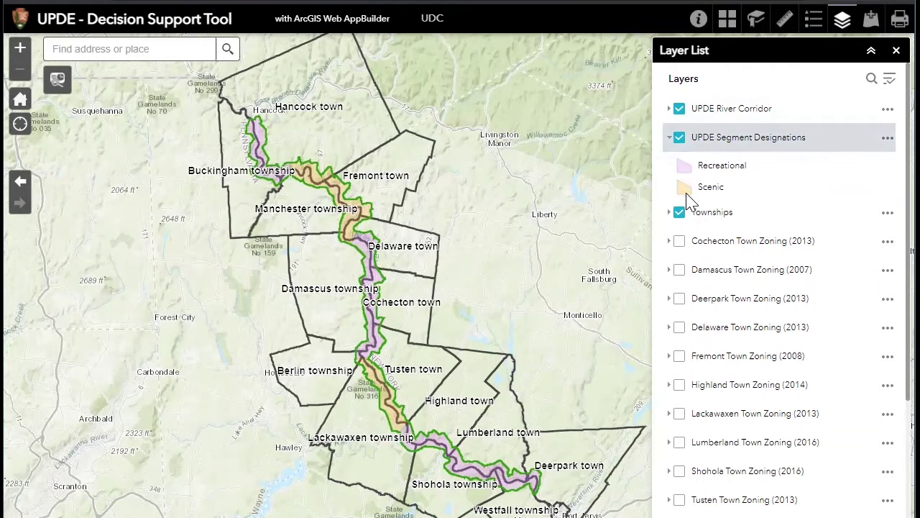
left_click(668, 141)
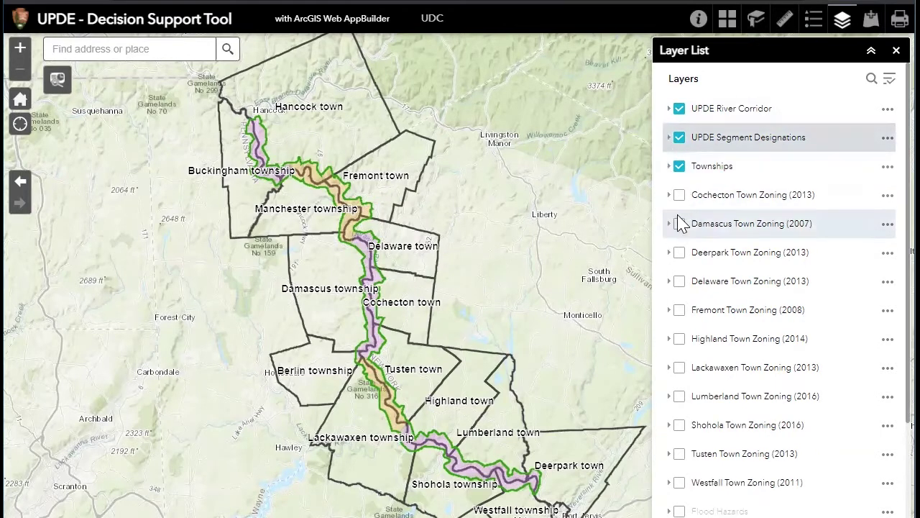
scroll(680, 234, "down", 1)
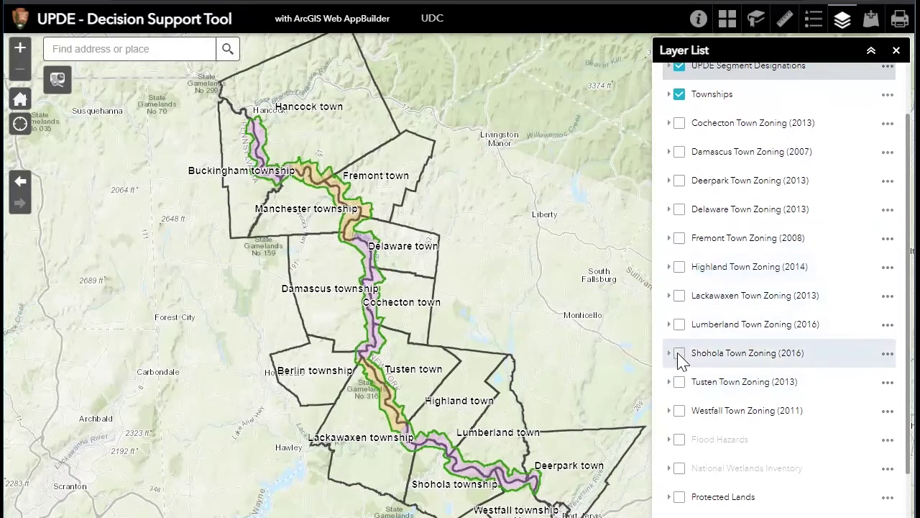
Zoom toward Shohola and toggle Shohola Town Zoning (2016) on and off, leaving it hidden
left_click_drag(512, 406, 502, 305)
scroll(433, 408, "up", 1)
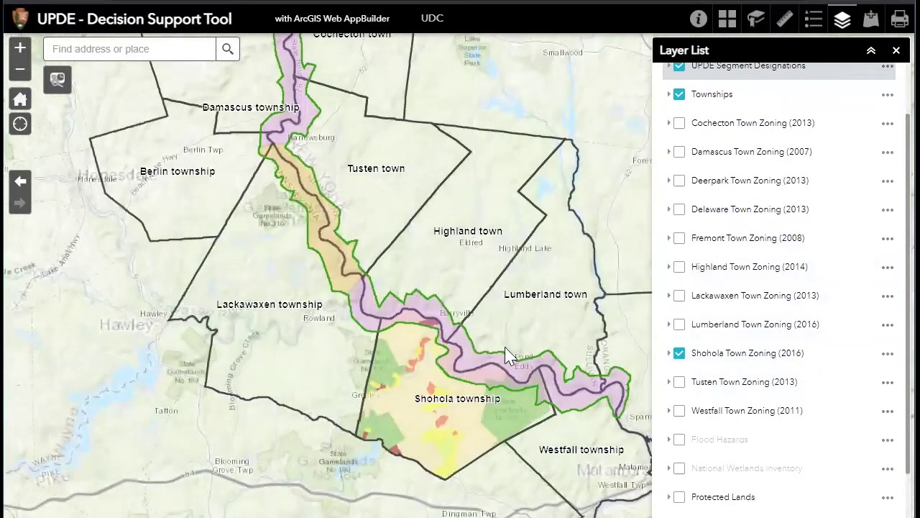
left_click(671, 353)
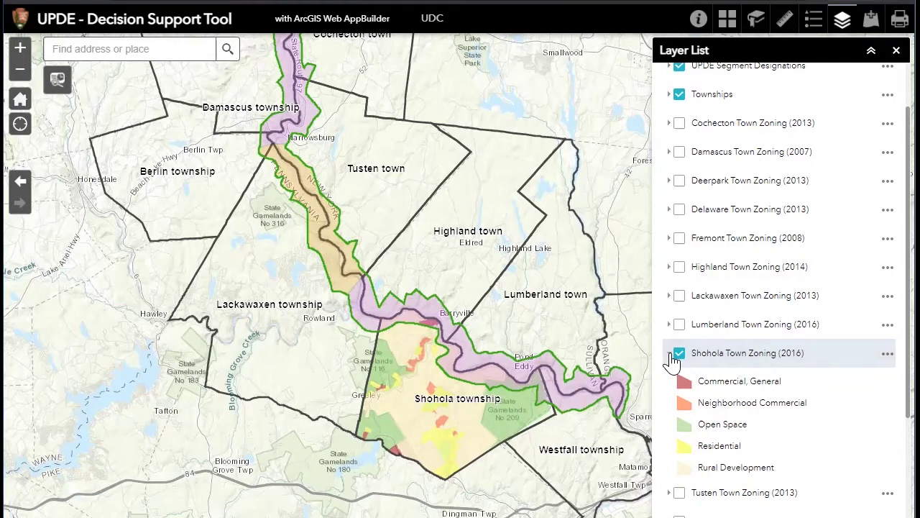
left_click(670, 354)
left_click(681, 355)
left_click(681, 355)
left_click(680, 355)
left_click(680, 354)
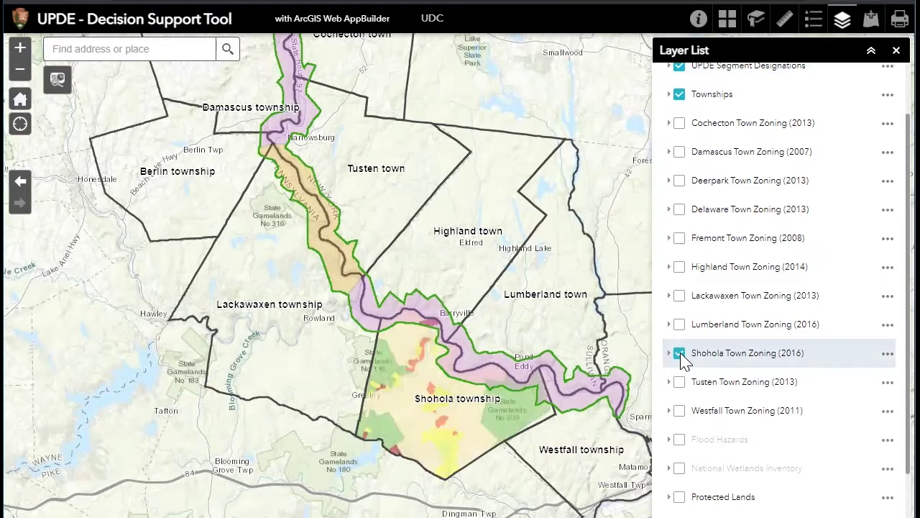
left_click(670, 353)
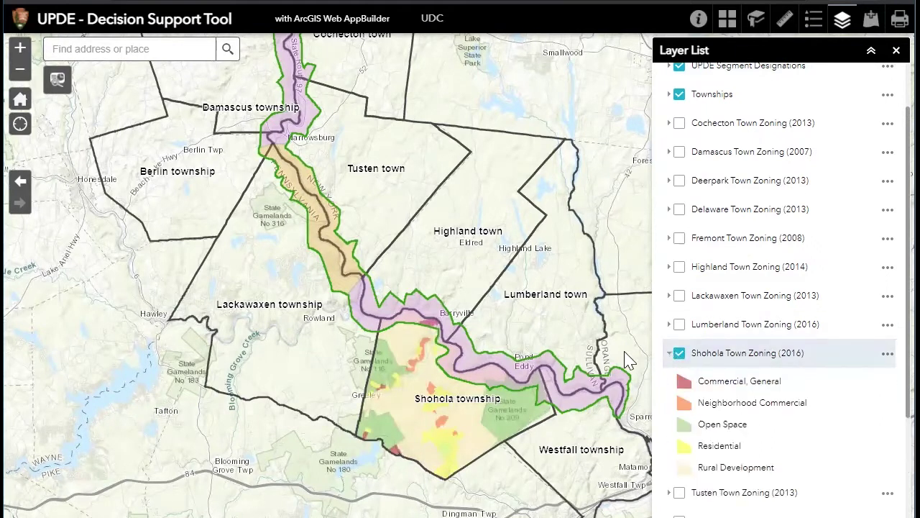
left_click(680, 356)
Pan to Walker Lake and hide the pink UPDE Segment Designations layer
scroll(469, 390, "up", 1)
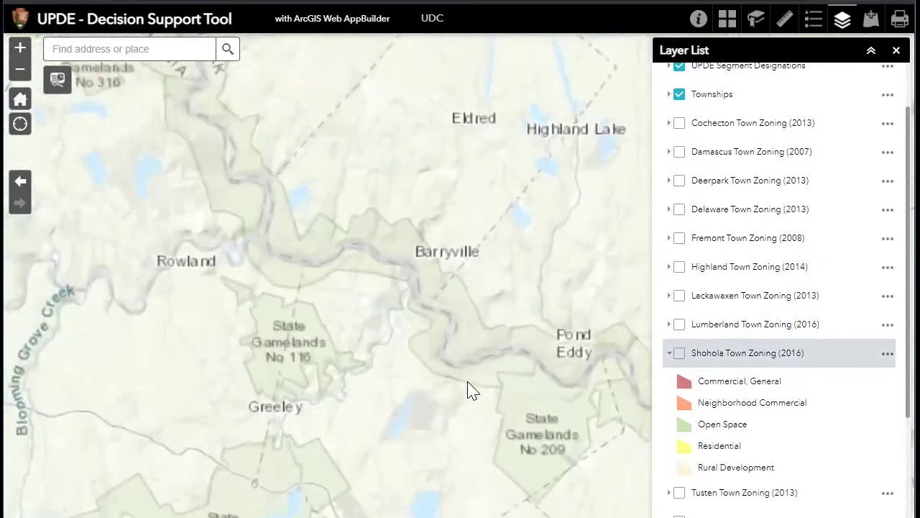
scroll(469, 391, "up", 2)
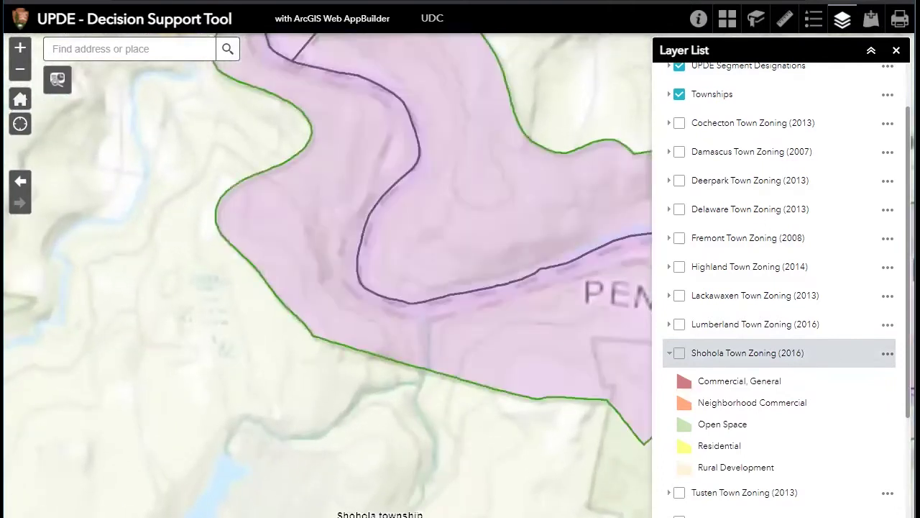
scroll(786, 288, "down", 3)
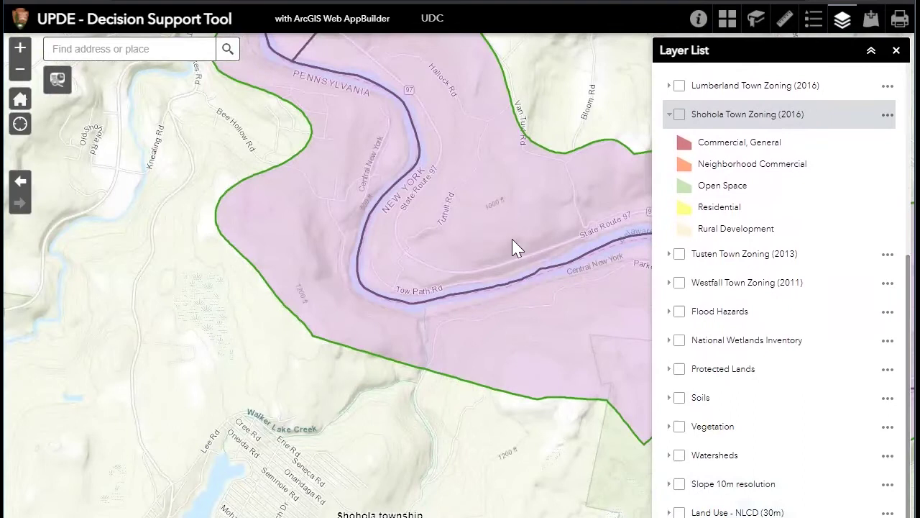
left_click_drag(405, 311, 490, 212)
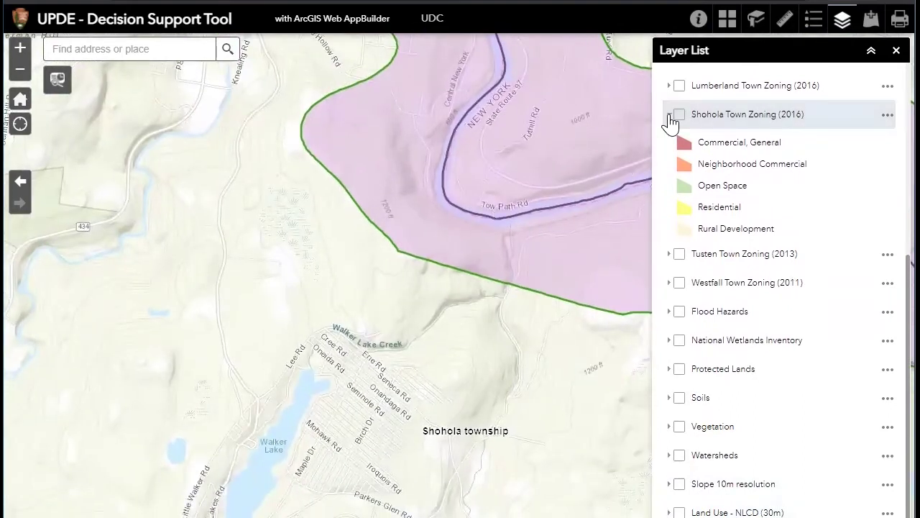
left_click(670, 117)
scroll(853, 304, "up", 3)
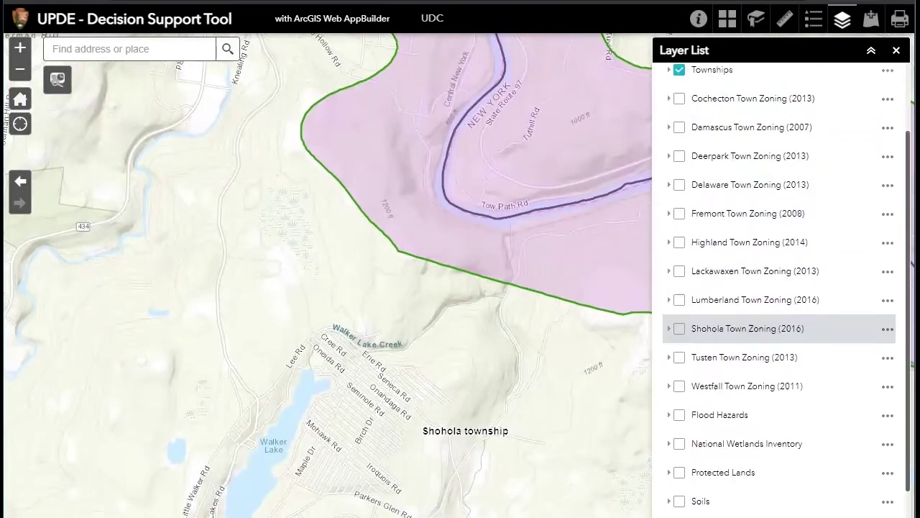
left_click(680, 139)
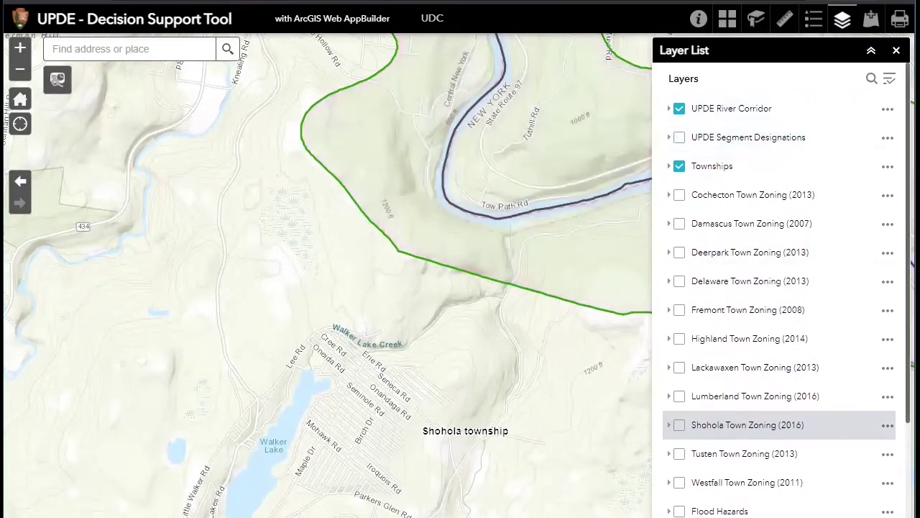
Turn on Flood Hazards, move to the riverside flood zones, and show its legend
scroll(748, 445, "down", 3)
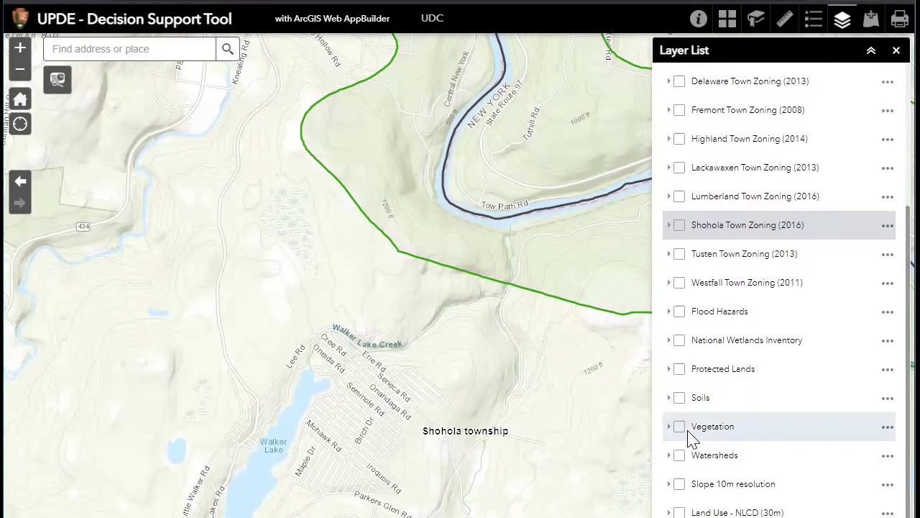
left_click(680, 312)
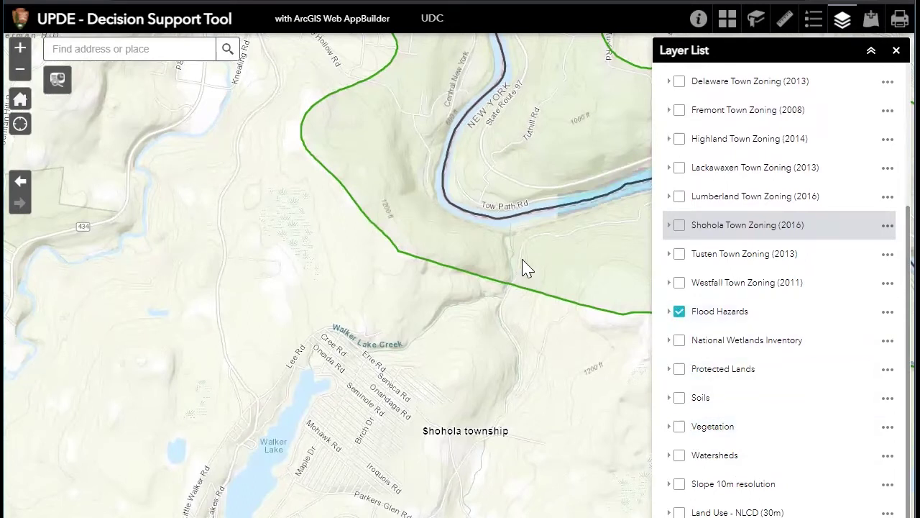
left_click_drag(540, 258, 594, 385)
scroll(421, 323, "down", 1)
scroll(419, 318, "up", 2)
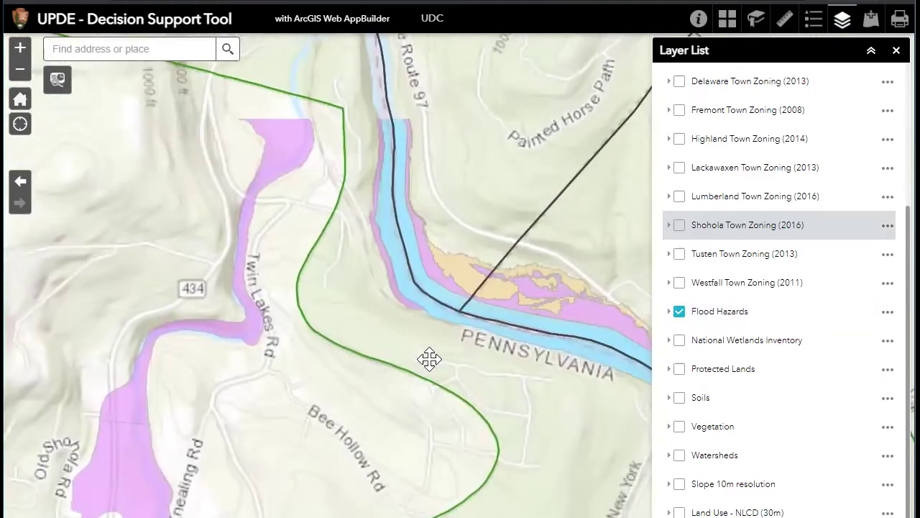
left_click(671, 311)
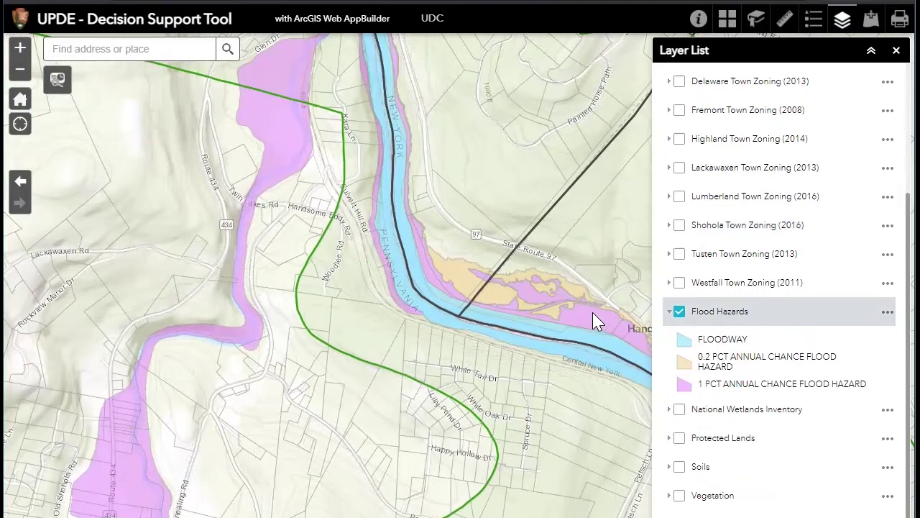
Identify the spot as Flood Zone X (0.2 PCT chance) in Highland town, then hide Flood Hazards
left_click(464, 285)
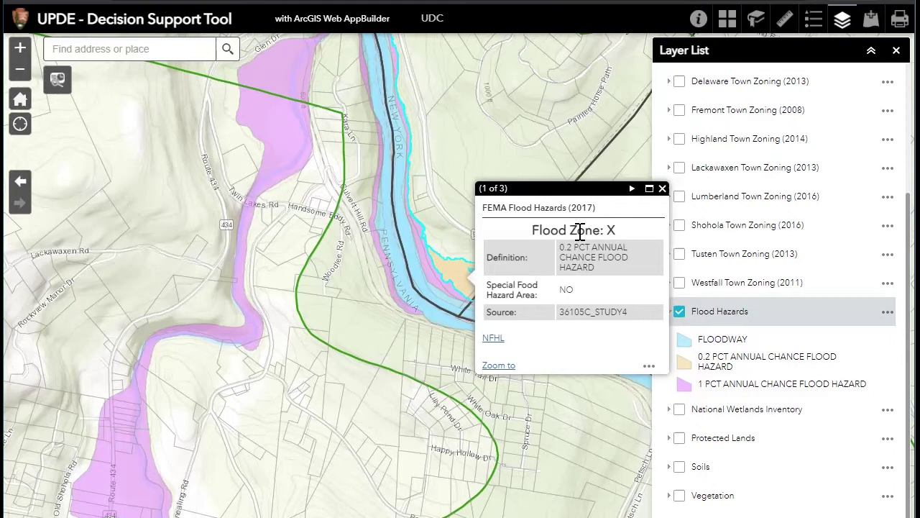
left_click(632, 191)
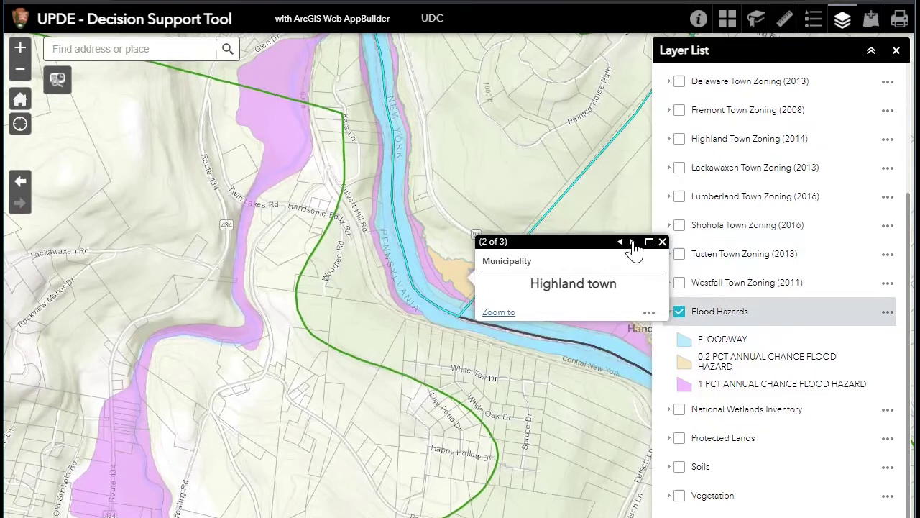
left_click(632, 242)
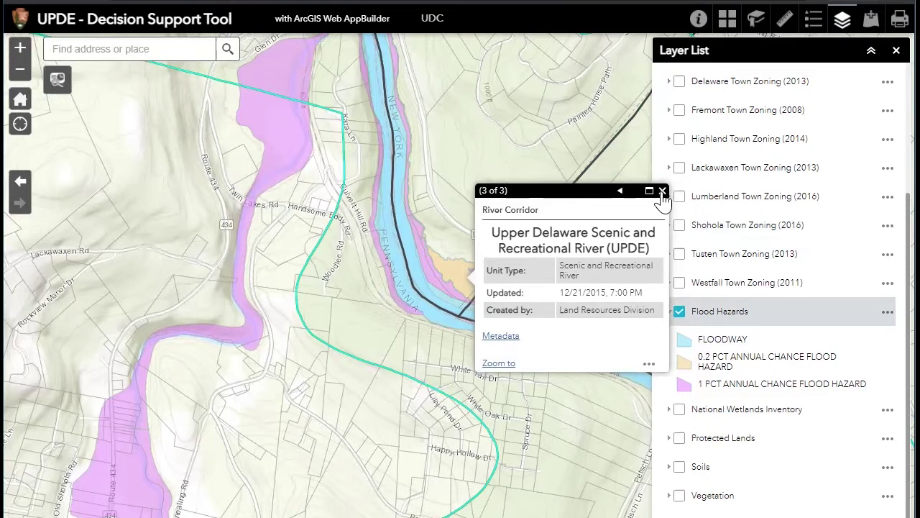
left_click(663, 191)
left_click(679, 311)
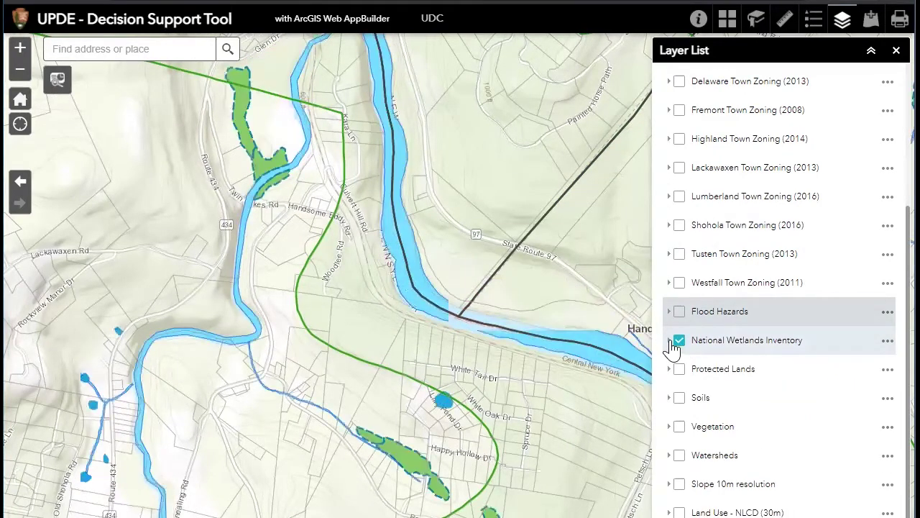
Inspect a National Wetlands Inventory polygon, then briefly show the Soils layer and legend before hiding it
left_click(670, 341)
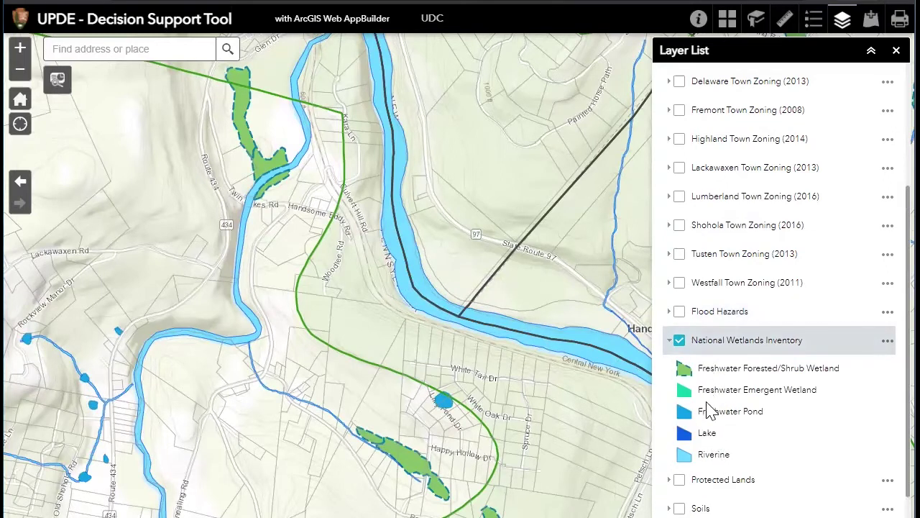
left_click(246, 140)
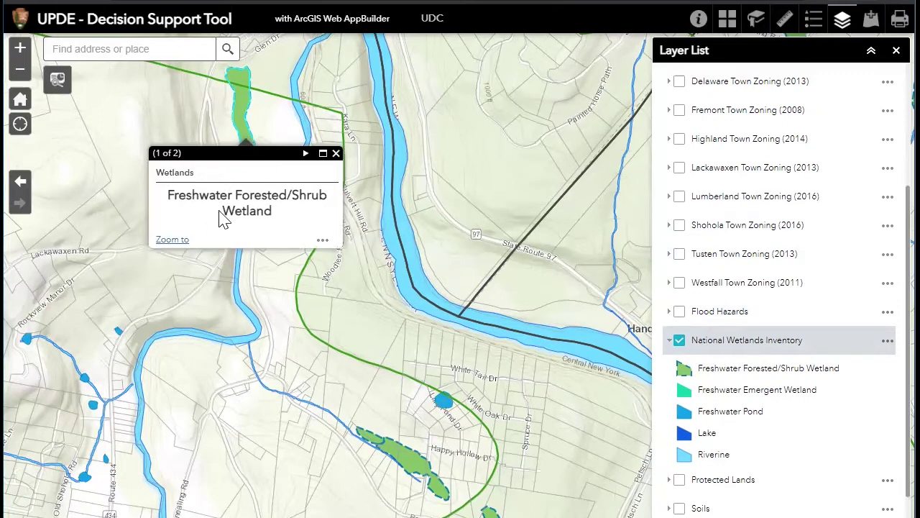
left_click(334, 155)
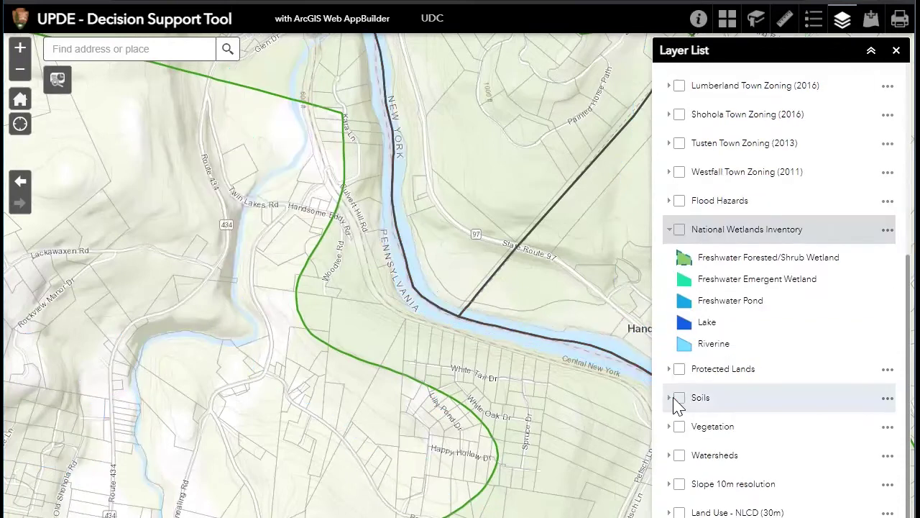
left_click(678, 398)
left_click(669, 400)
scroll(755, 430, "down", 1)
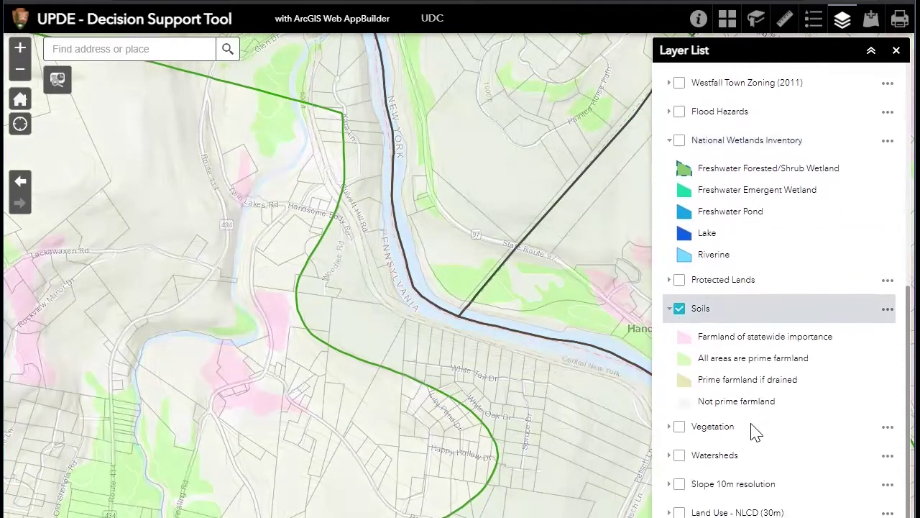
left_click(679, 308)
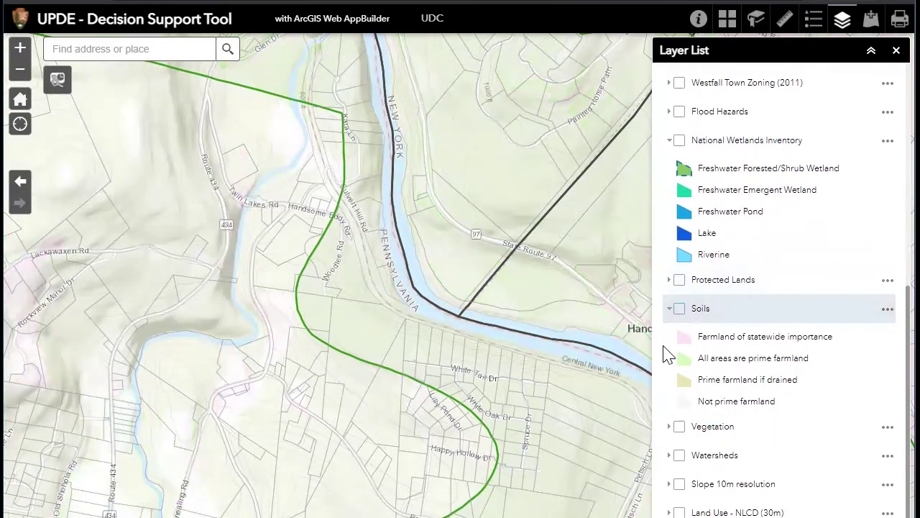
Turn on Vegetation, inspect a Hemlock - Beech - Oak Forest polygon, then turn Vegetation off
left_click(669, 426)
left_click(680, 427)
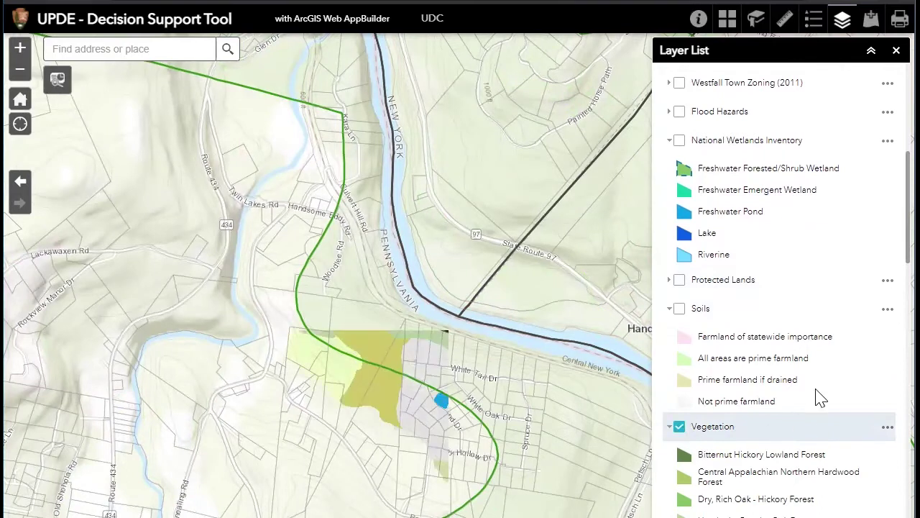
scroll(830, 384, "down", 4)
scroll(833, 387, "down", 3)
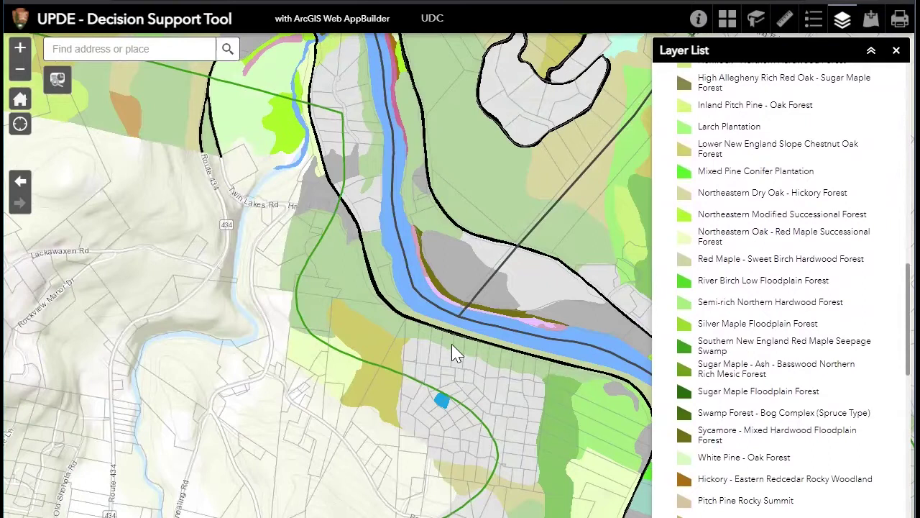
left_click(347, 274)
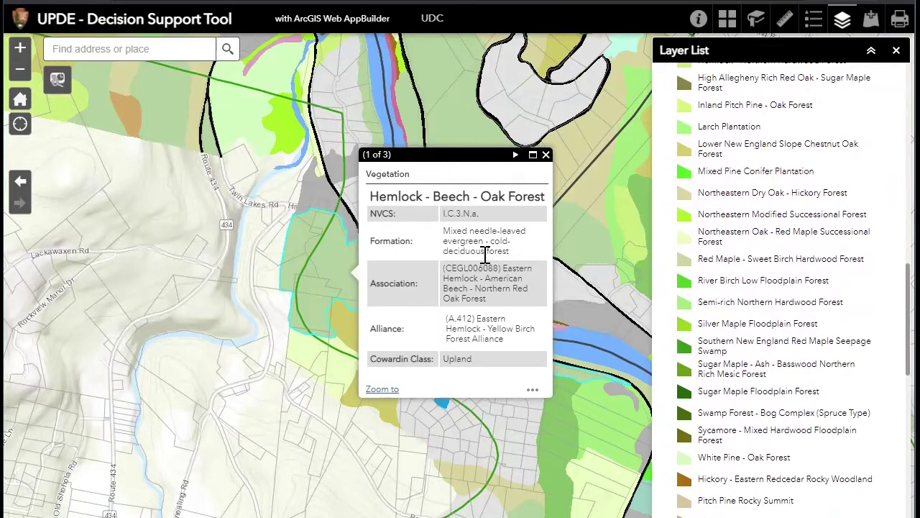
left_click(546, 156)
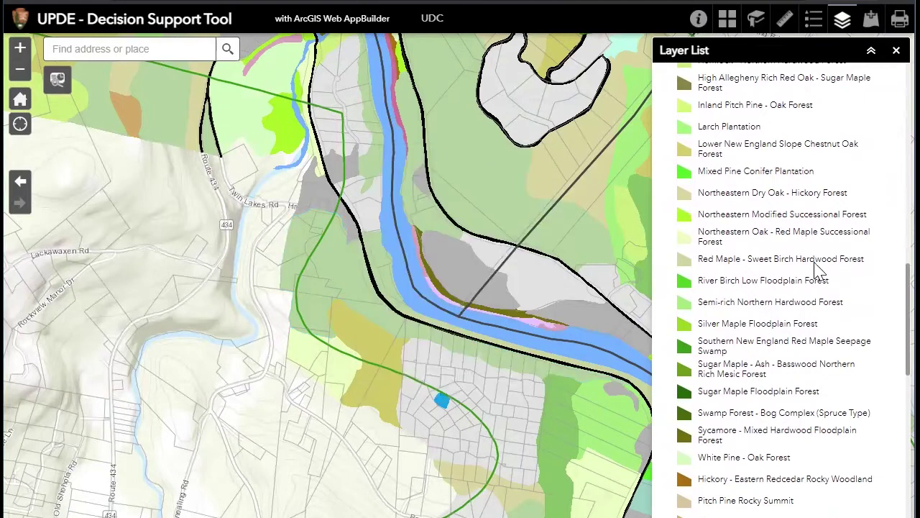
scroll(798, 259, "up", 5)
left_click(762, 431)
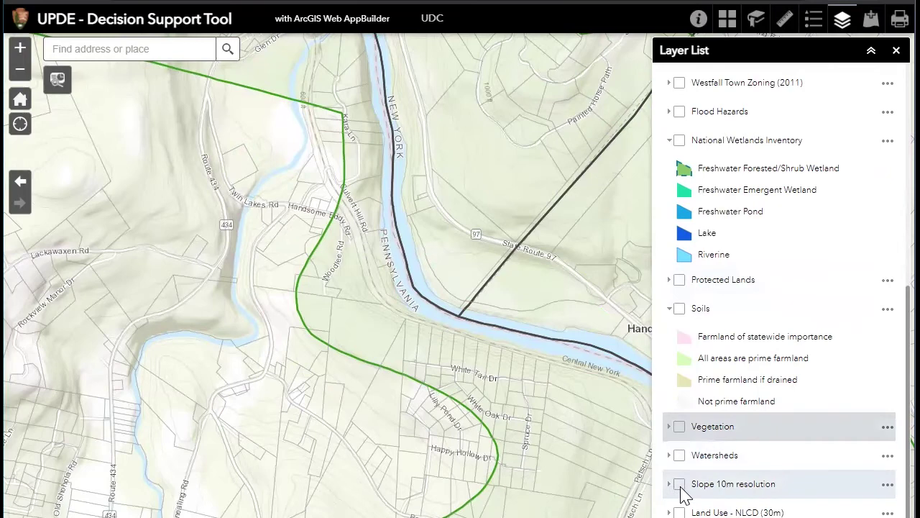
Show the Slope 10m resolution overlay around Barryville and review its 0-2 to 25-265 classes in the Legend
left_click(679, 484)
scroll(455, 403, "down", 2)
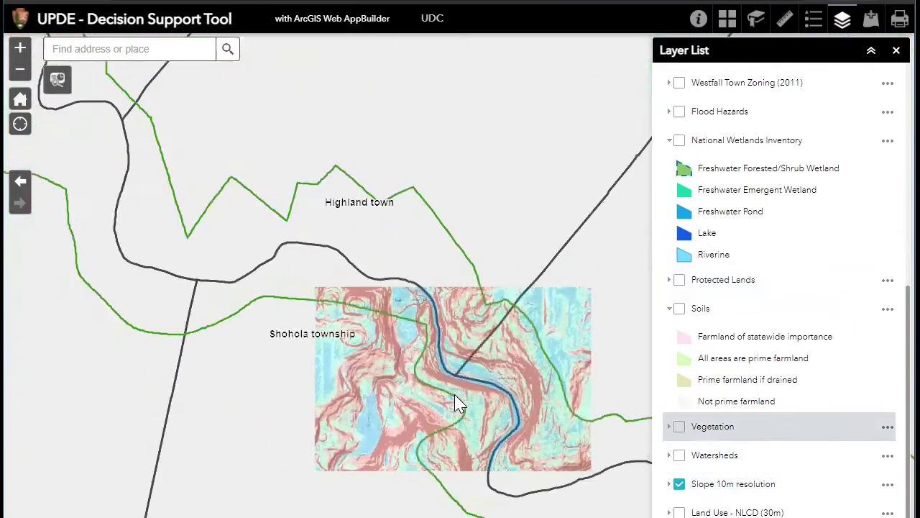
scroll(447, 346, "down", 1)
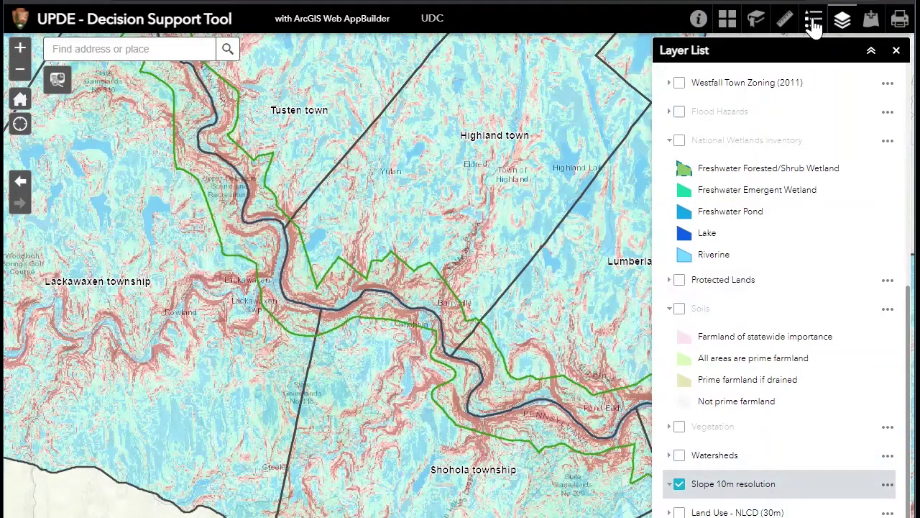
left_click(814, 25)
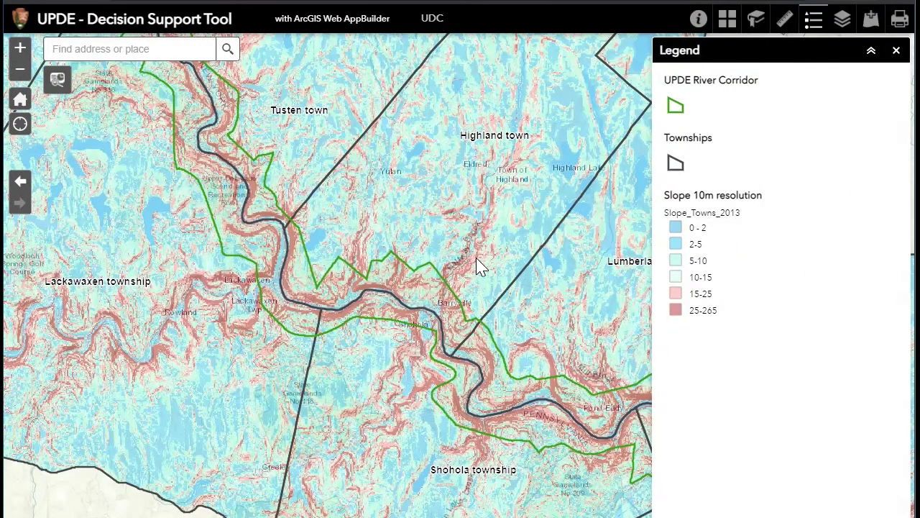
scroll(473, 270, "up", 2)
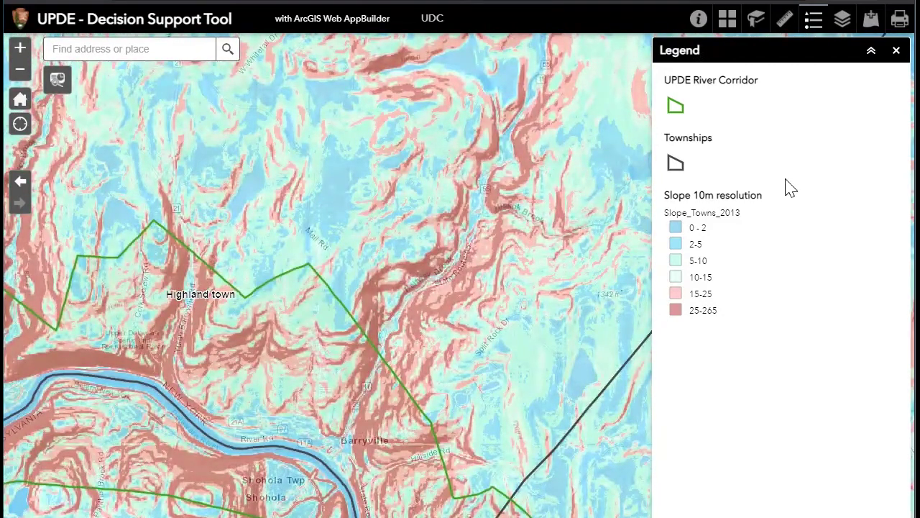
scroll(316, 370, "up", 1)
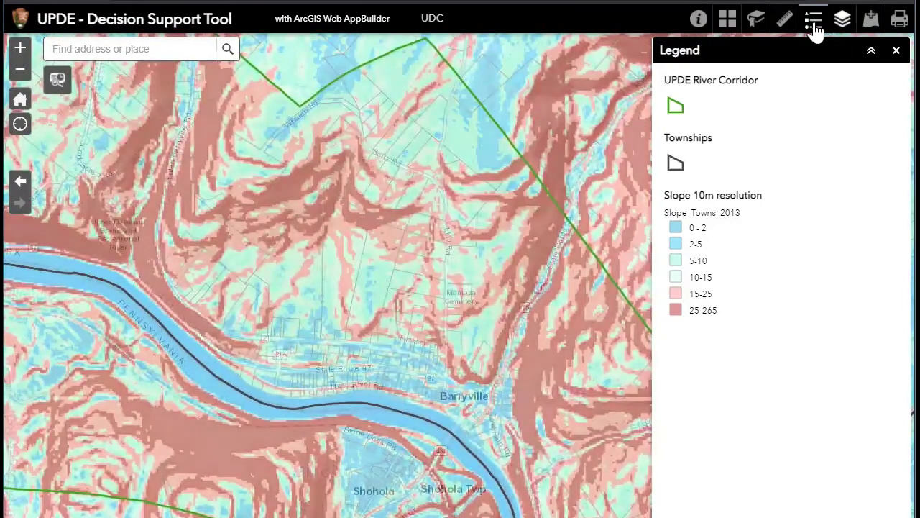
left_click(842, 22)
Swap the Slope overlay for Land Use - NLCD (30m) and review its legend classes
scroll(764, 295, "down", 5)
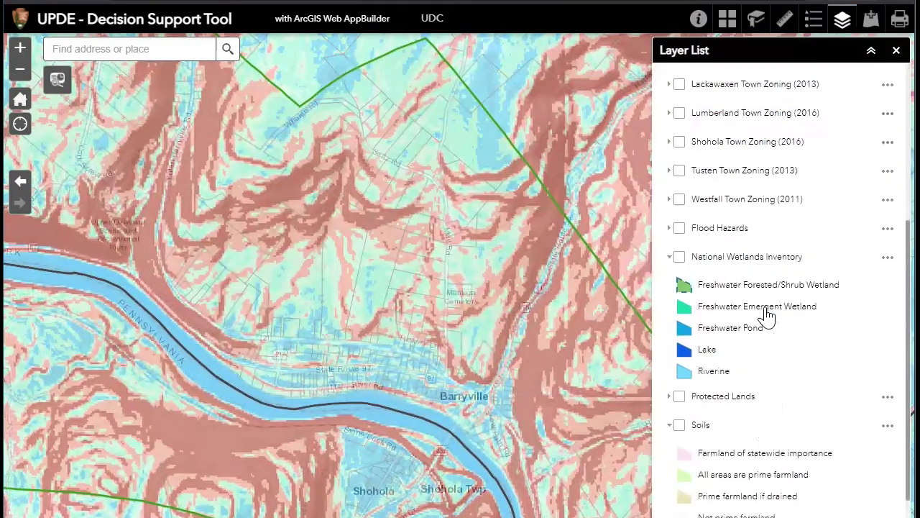
left_click(685, 484)
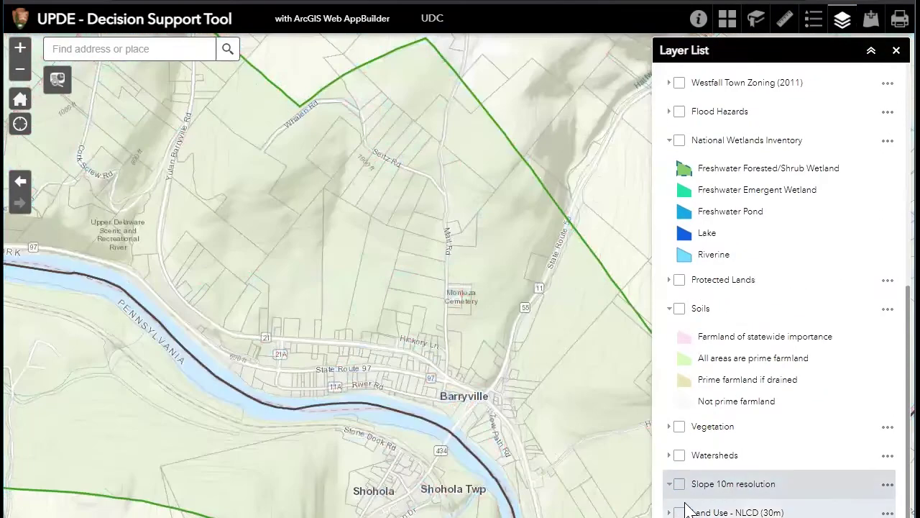
left_click(681, 513)
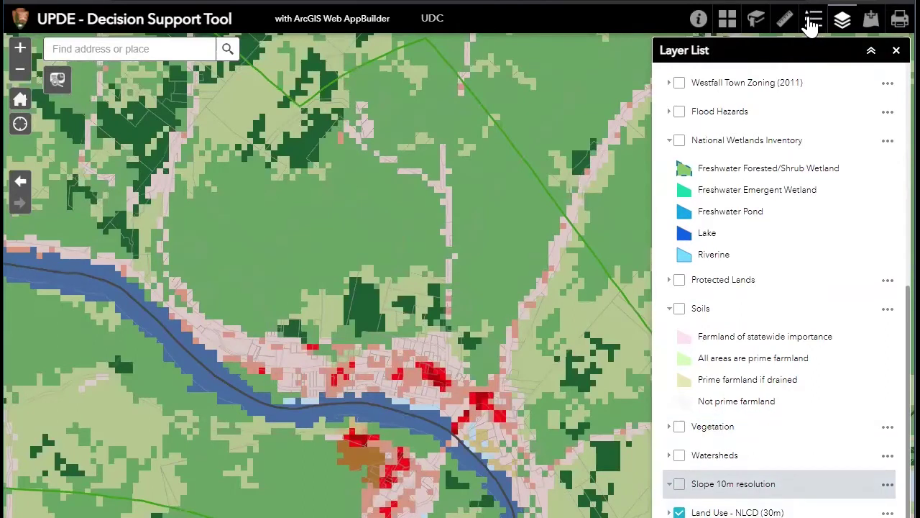
left_click(813, 24)
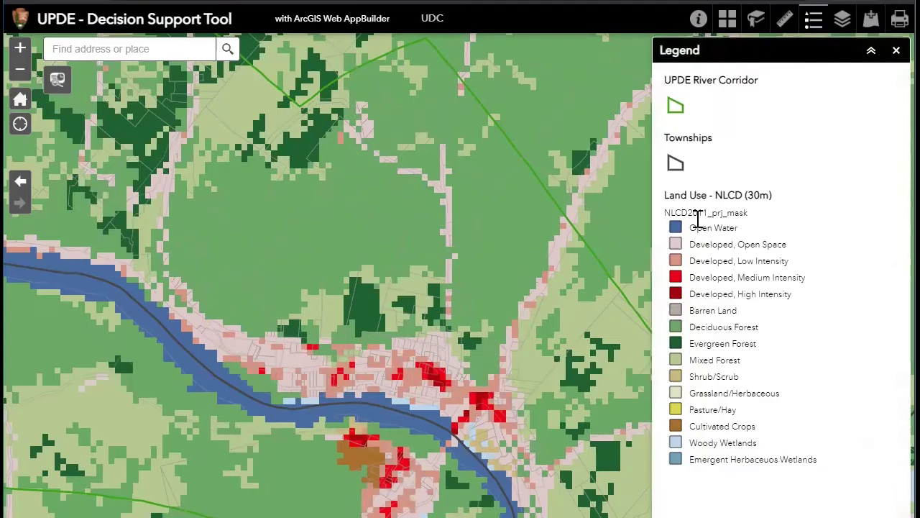
left_click(843, 20)
Replace NLCD with the Land Cover (1m) overlay and review its legend classes
scroll(745, 407, "down", 4)
scroll(745, 408, "down", 2)
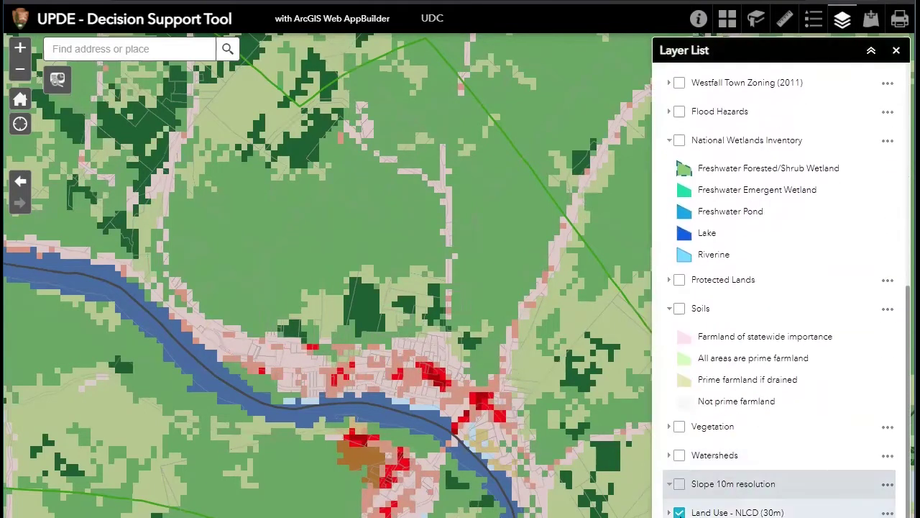
left_click(680, 512)
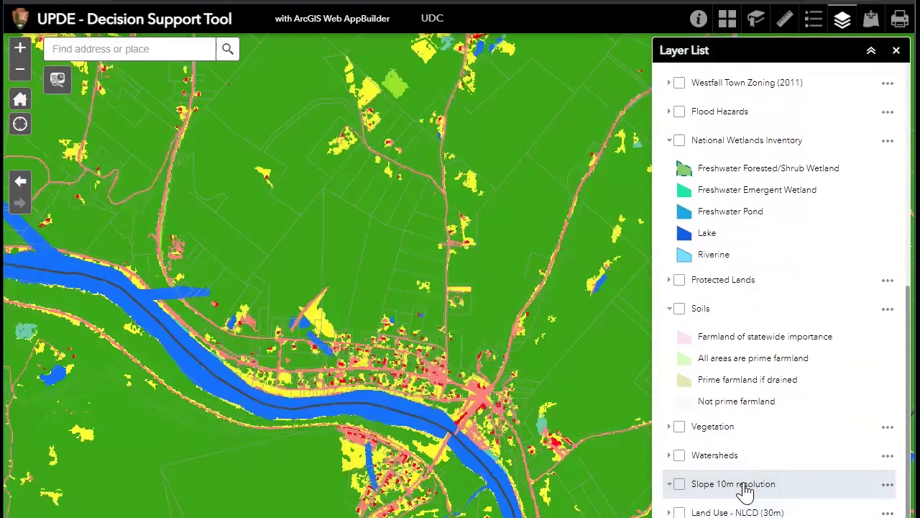
left_click(815, 22)
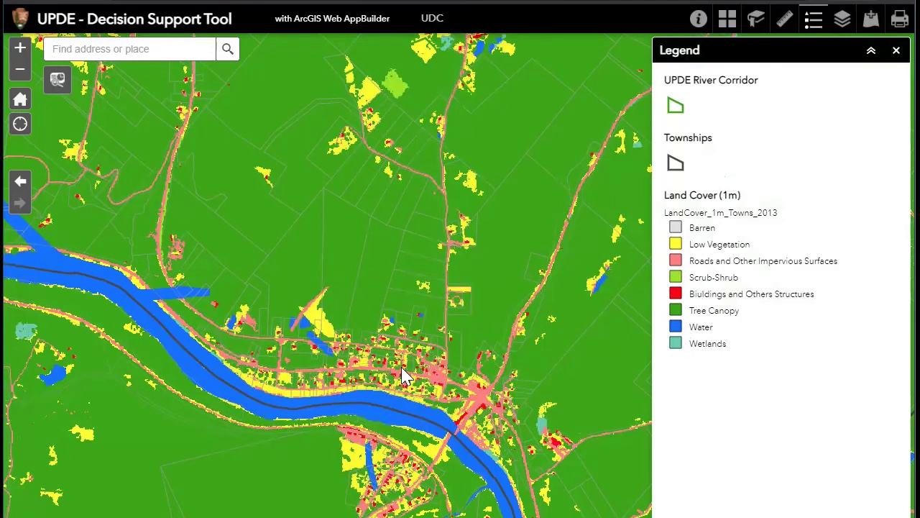
left_click(845, 26)
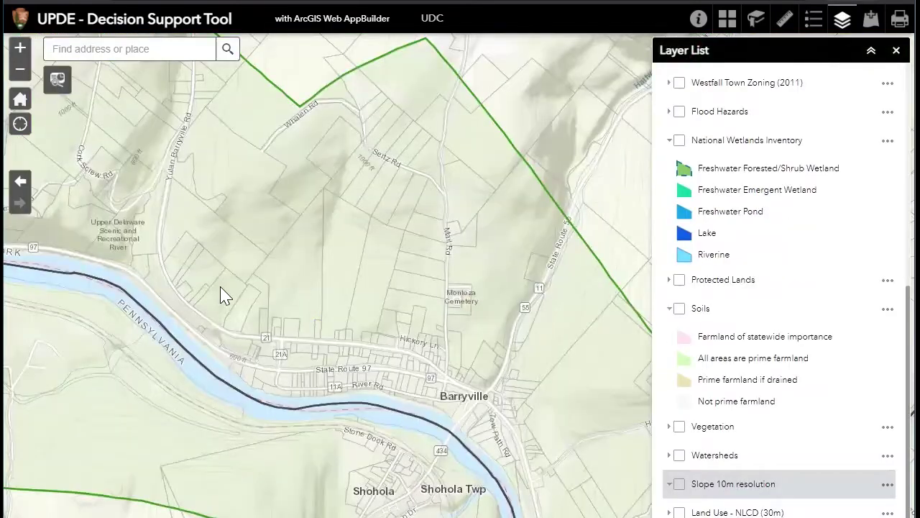
Pan west along the Delaware River to Minisink Ford and Minisink Battlefield County Park
left_click_drag(220, 294, 368, 287)
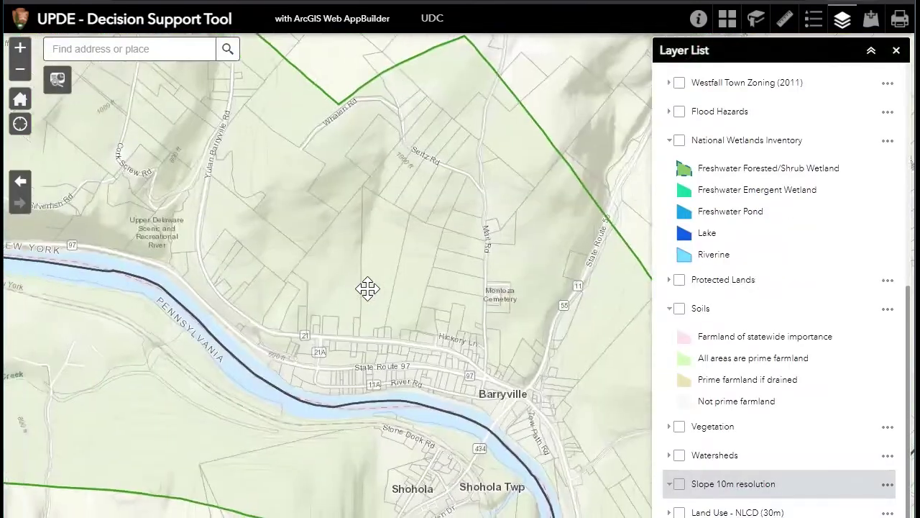
left_click_drag(170, 322, 313, 362)
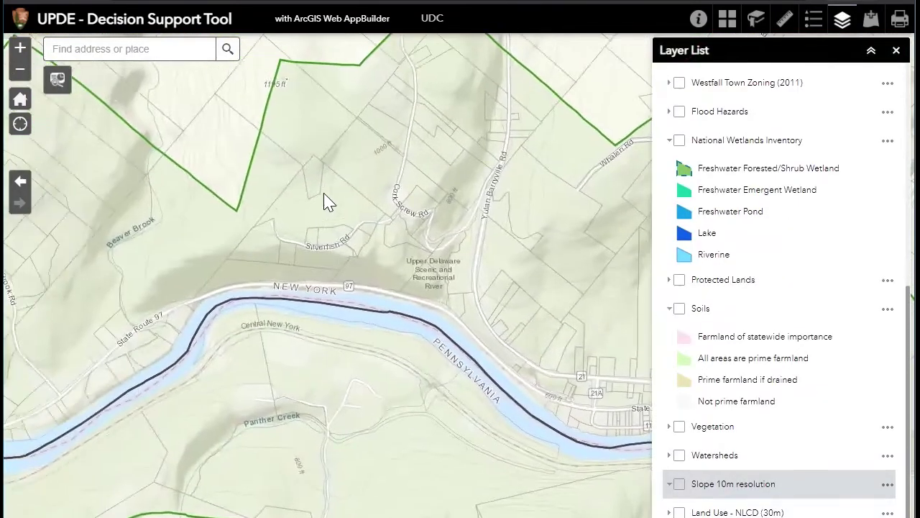
left_click_drag(328, 201, 299, 345)
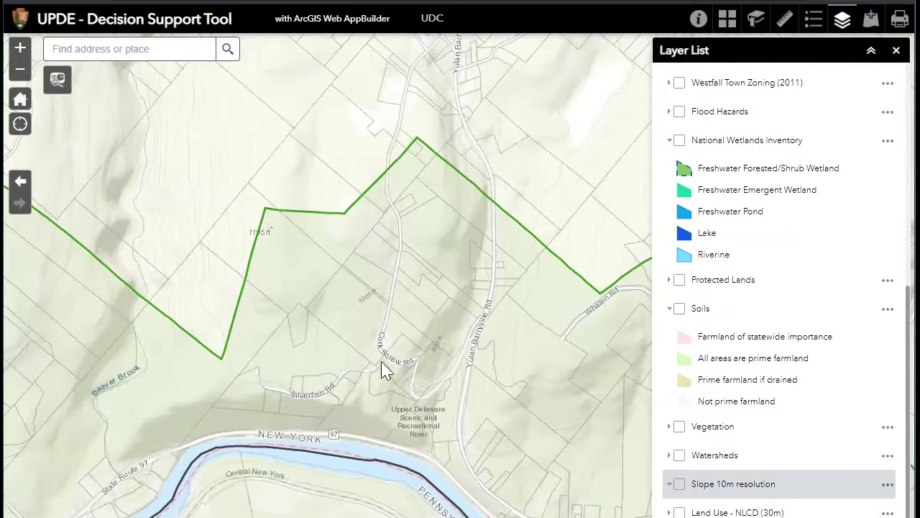
left_click_drag(385, 370, 494, 247)
left_click_drag(199, 353, 304, 313)
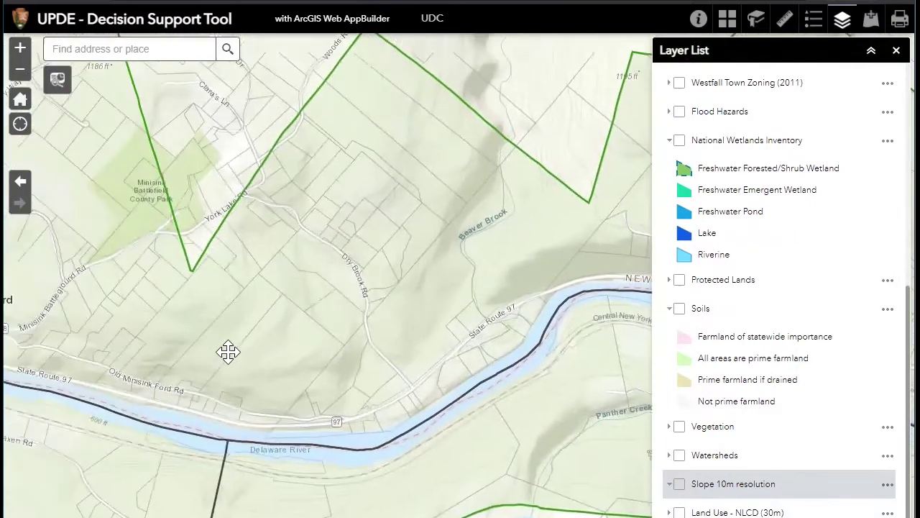
scroll(305, 288, "down", 2)
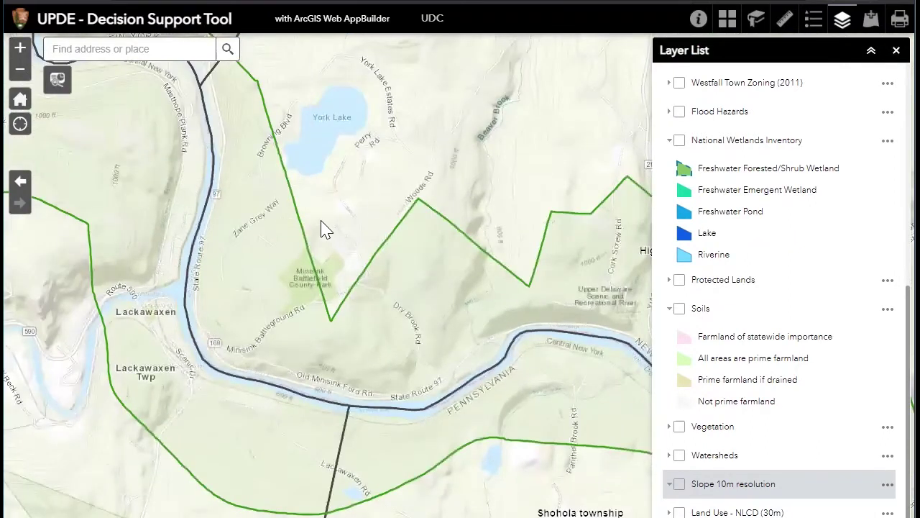
scroll(299, 310, "up", 2)
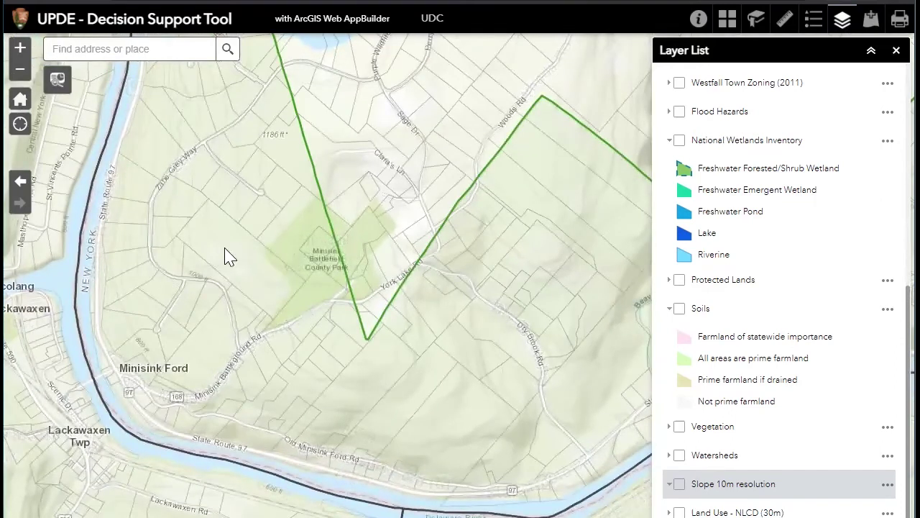
scroll(766, 141, "up", 5)
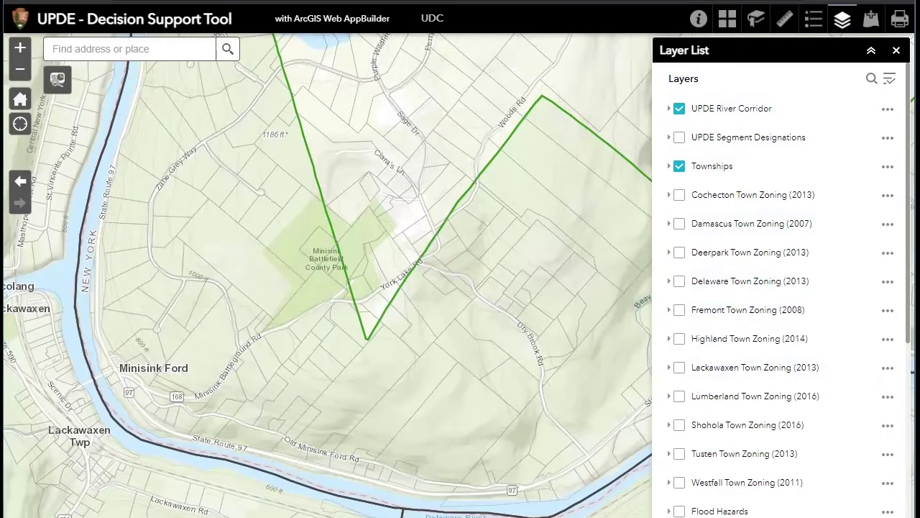
left_click(888, 109)
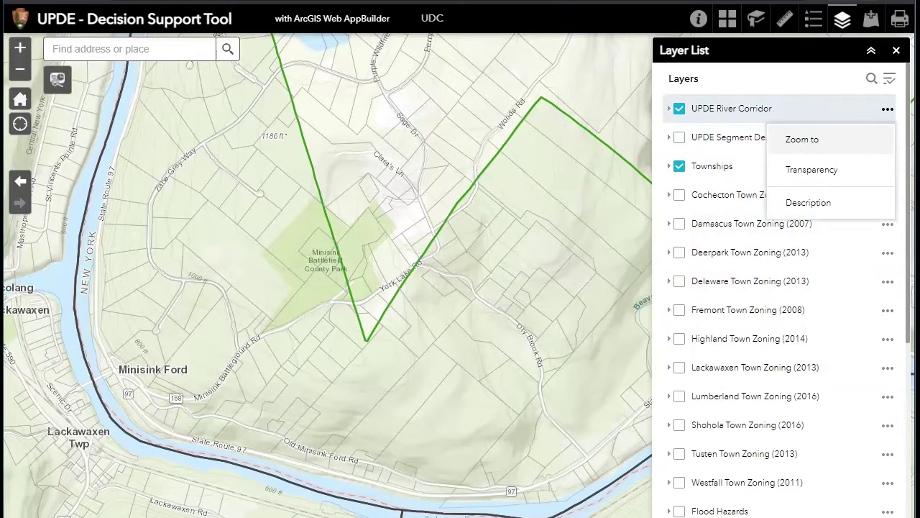
left_click(818, 207)
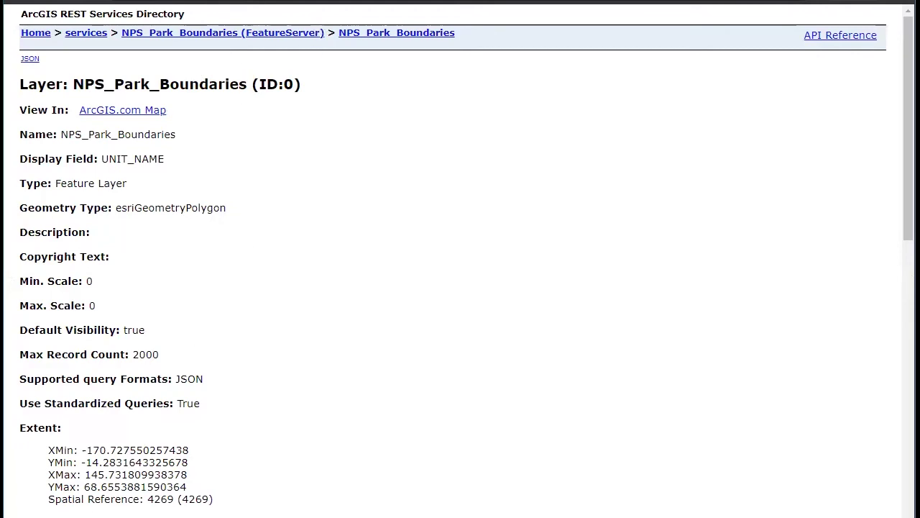
key("ctrl+w")
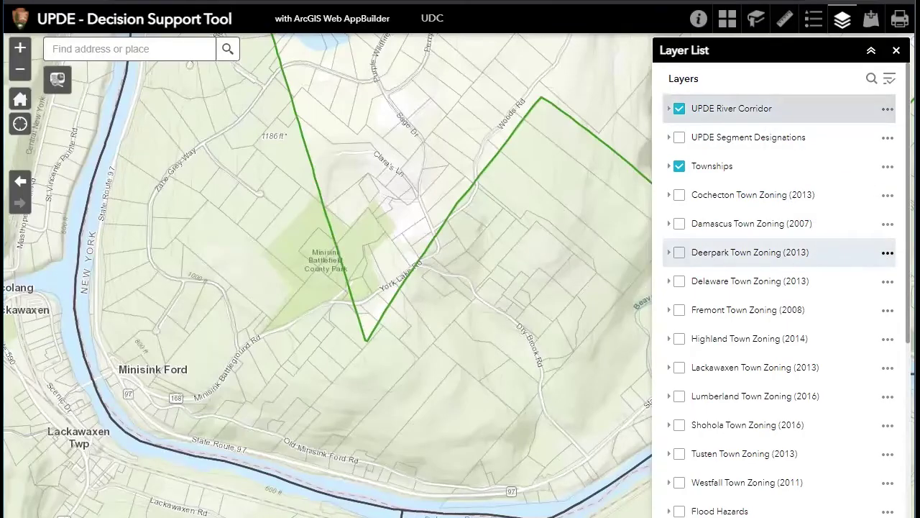
left_click(888, 252)
Open the Deerpark Town Zoning item details, accept the usage warning, and scroll through the item page
left_click(844, 353)
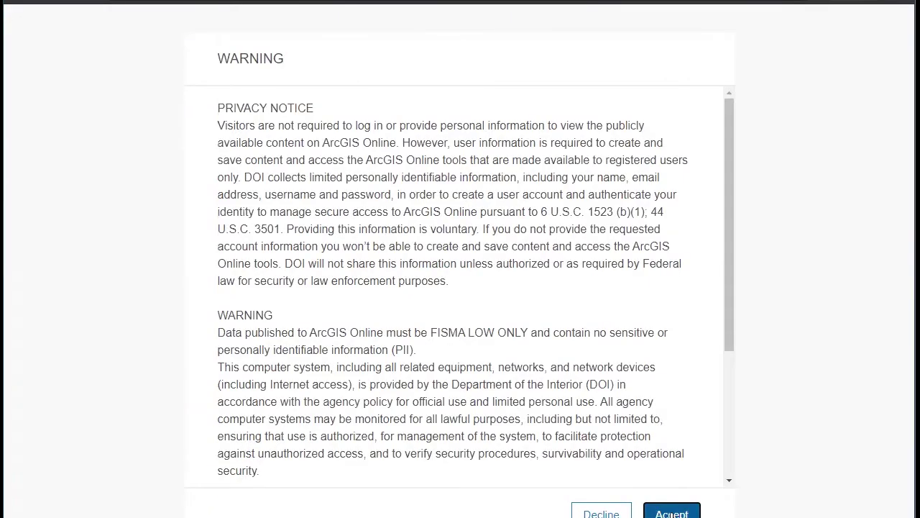
left_click(670, 514)
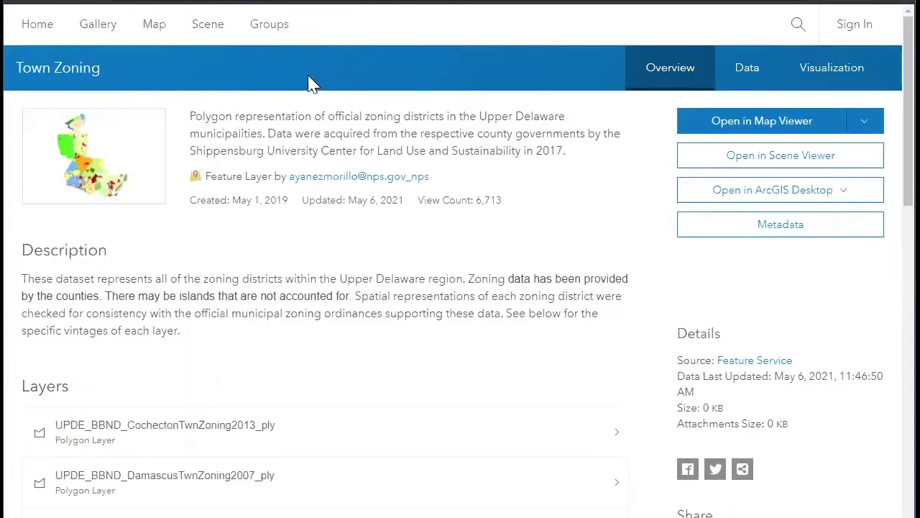
scroll(294, 270, "down", 3)
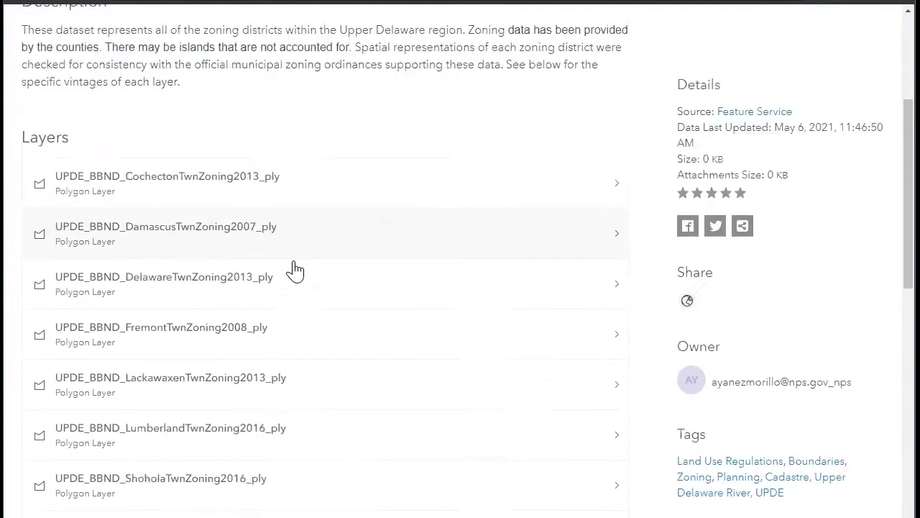
scroll(295, 270, "up", 3)
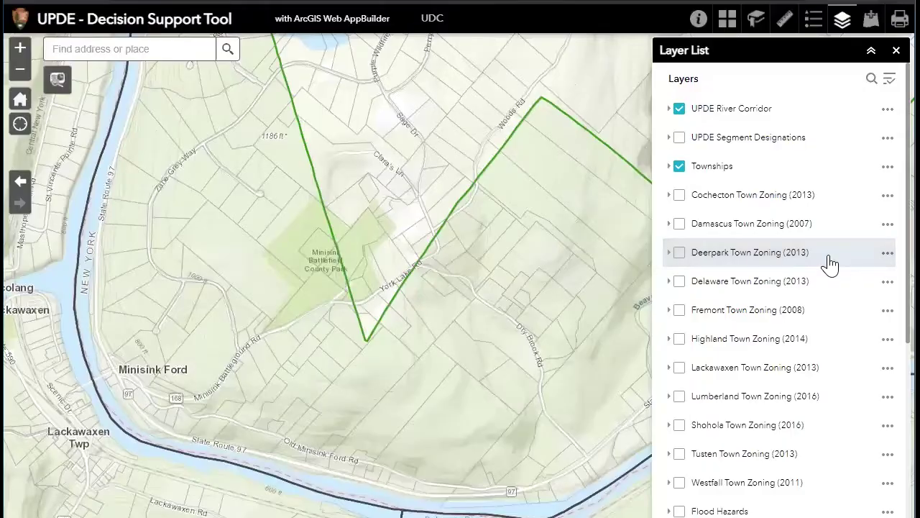
scroll(830, 263, "down", 4)
scroll(830, 264, "up", 4)
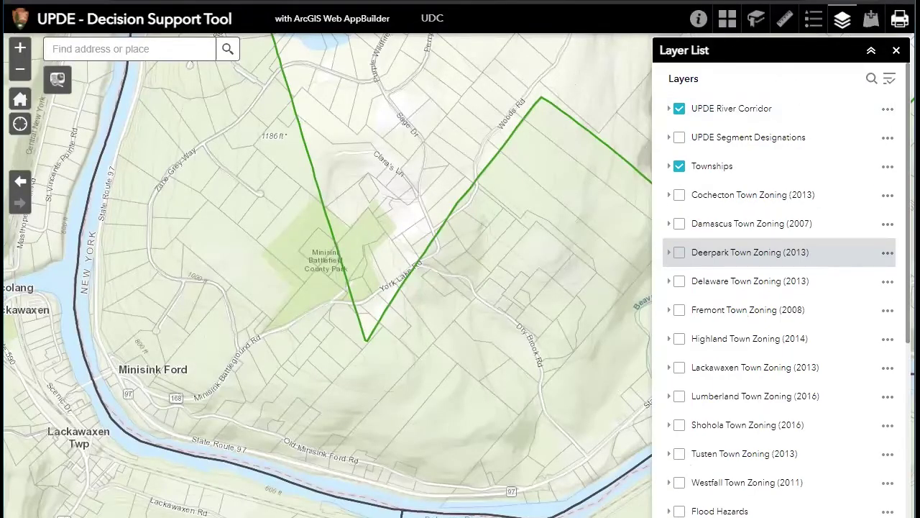
Read the About text on the Upper Delaware river corridor, then bring up the Basemap Gallery
left_click(697, 22)
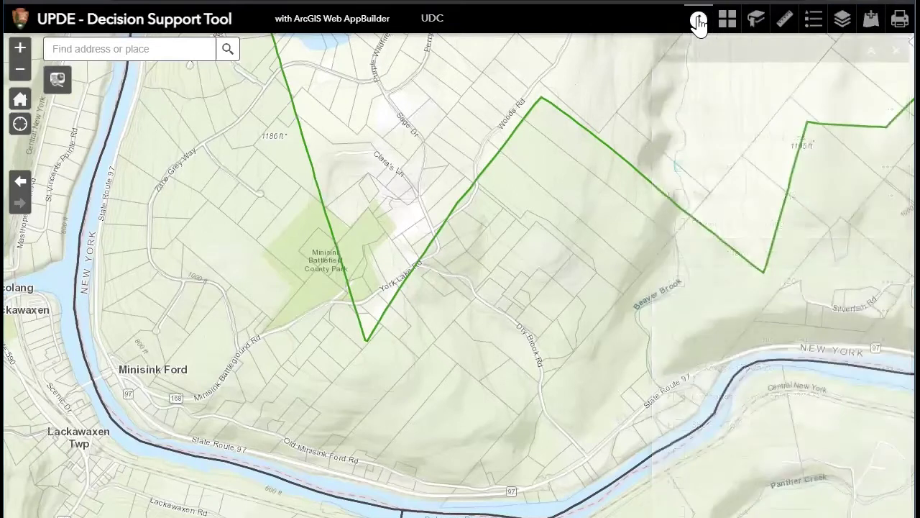
scroll(793, 170, "down", 2)
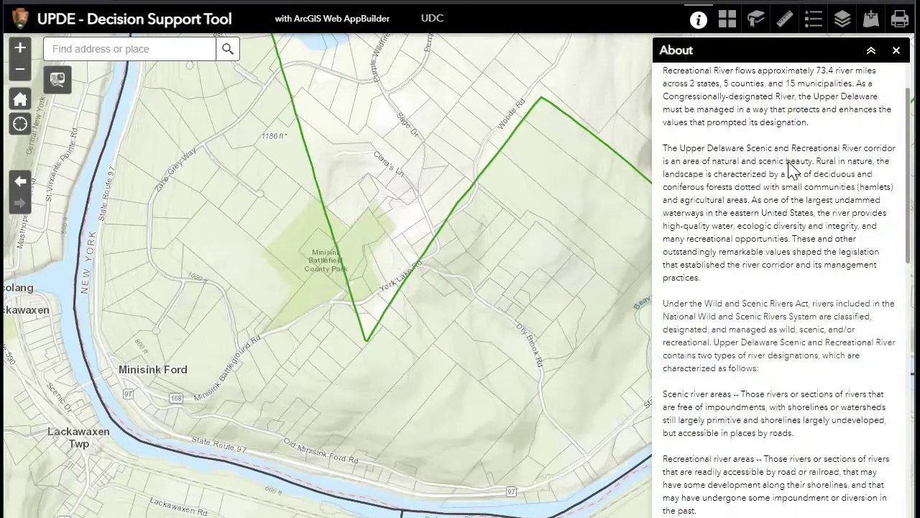
scroll(791, 169, "down", 8)
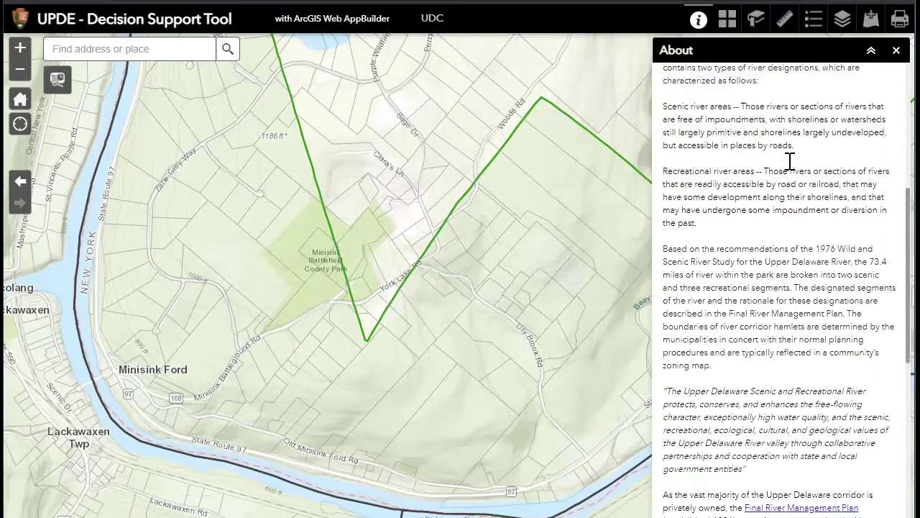
scroll(793, 171, "down", 12)
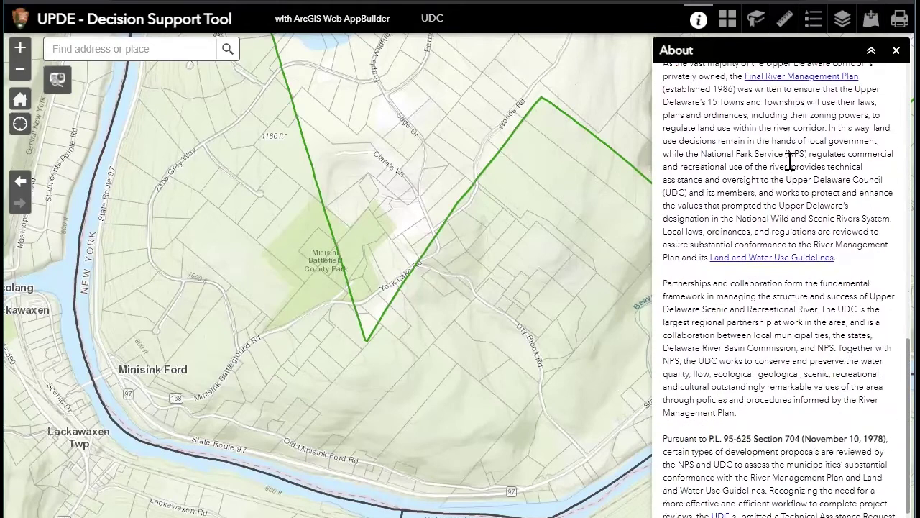
scroll(791, 162, "down", 4)
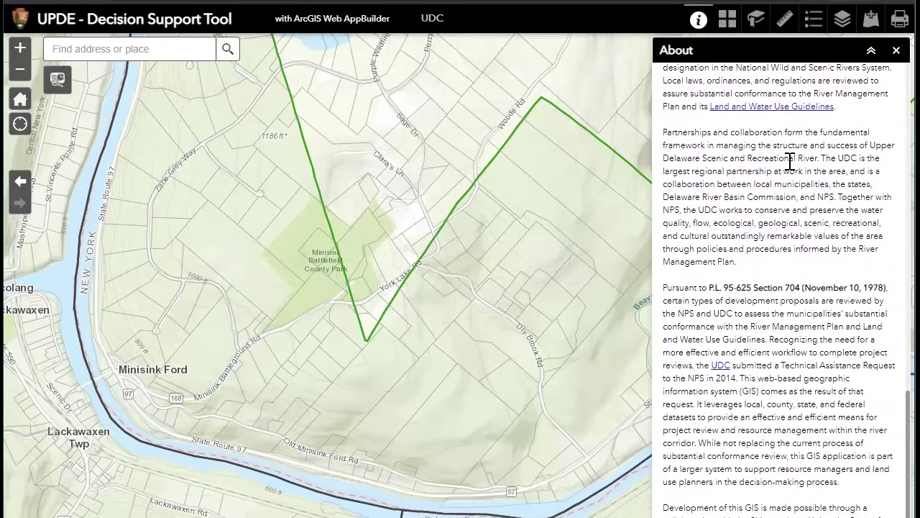
scroll(790, 162, "up", 8)
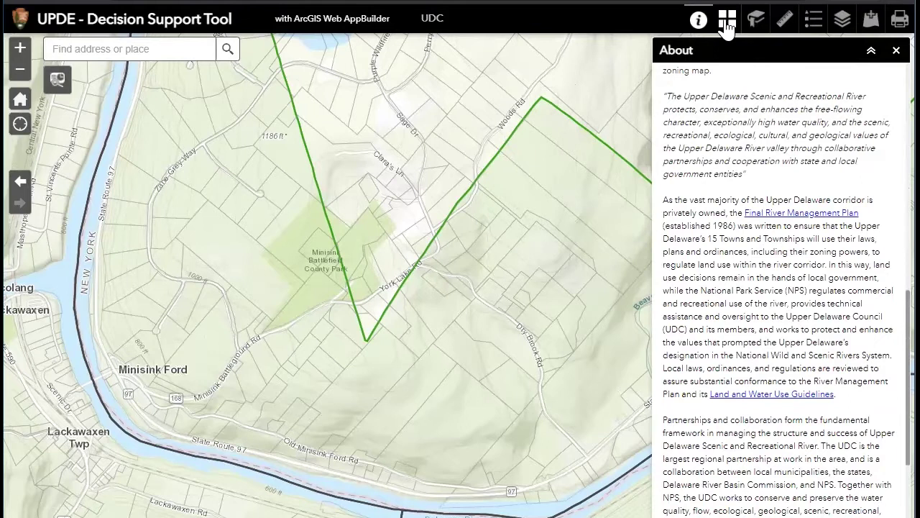
left_click(727, 25)
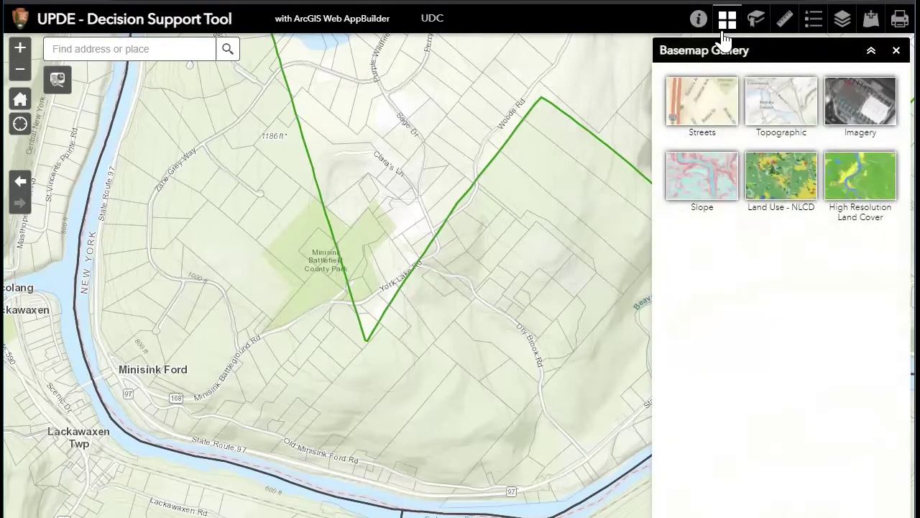
Cycle through Imagery, Slope, Land Use - NLCD, High Resolution Land Cover and Streets basemaps, ending on Topographic
left_click(869, 108)
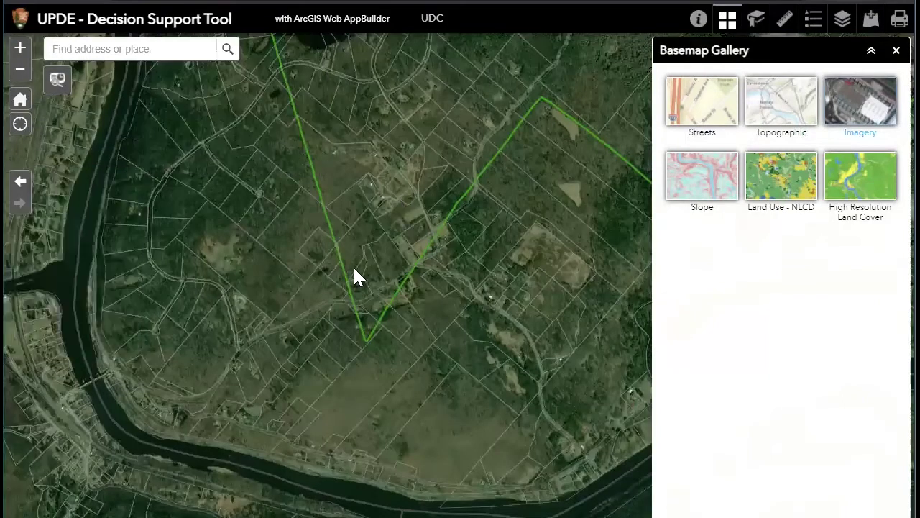
scroll(358, 276, "down", 1)
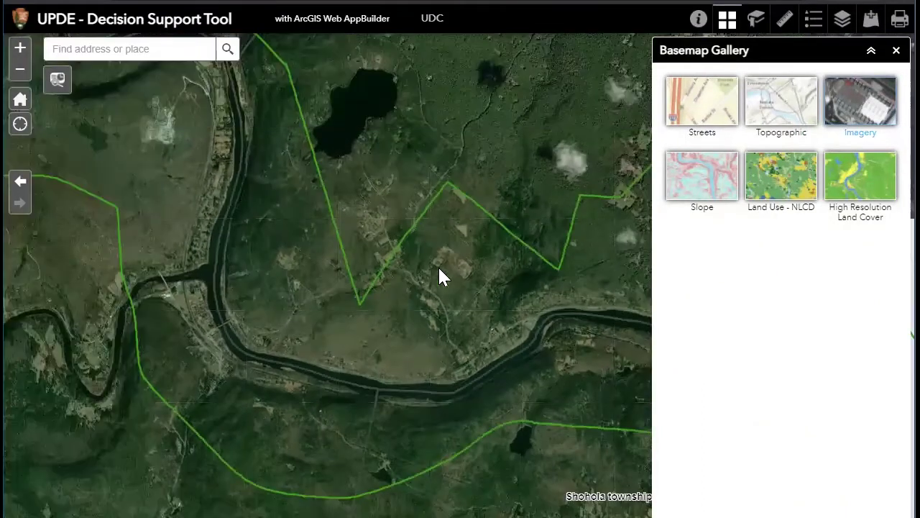
left_click(707, 187)
left_click(782, 192)
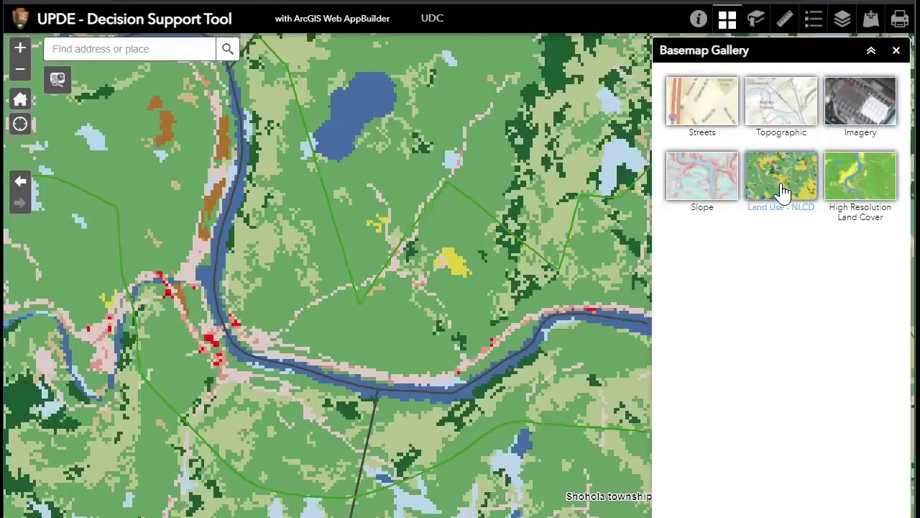
left_click(865, 187)
left_click(704, 98)
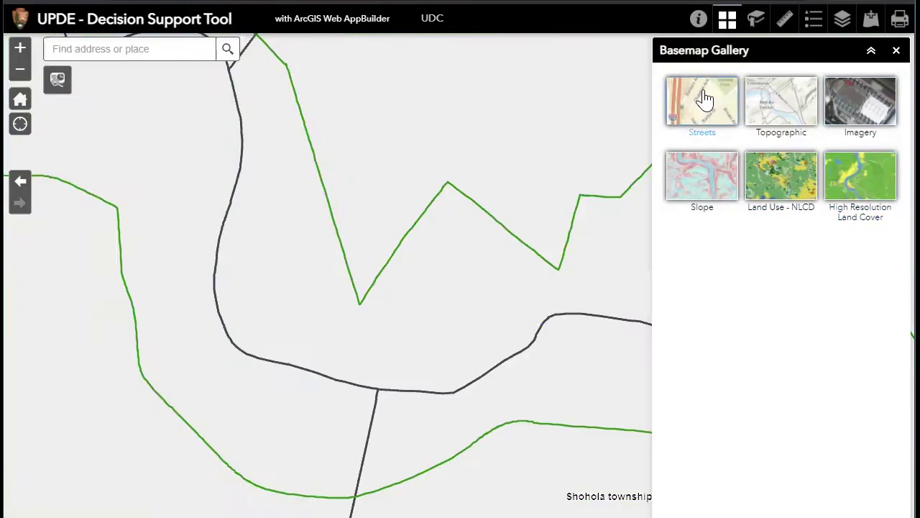
left_click(789, 104)
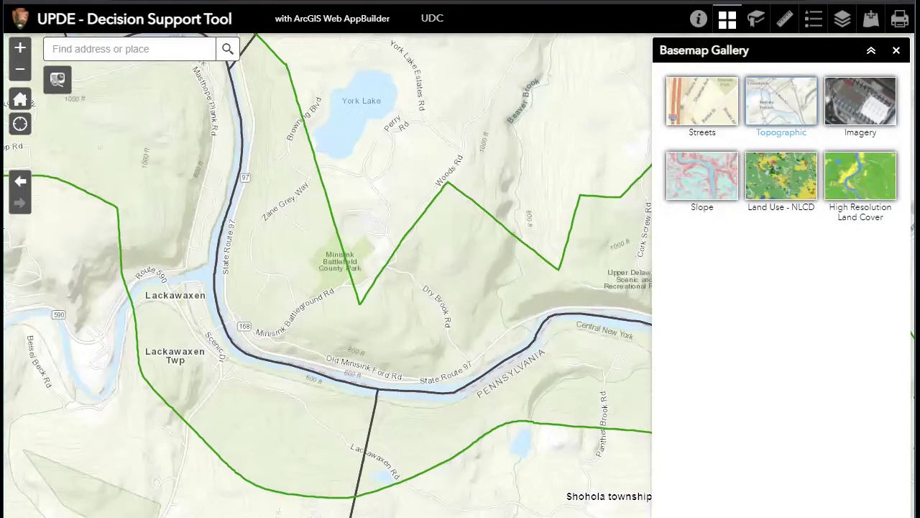
Step through the town bookmarks, including Cochecton and Fremont, ending on Hancock with no panel open
left_click(896, 51)
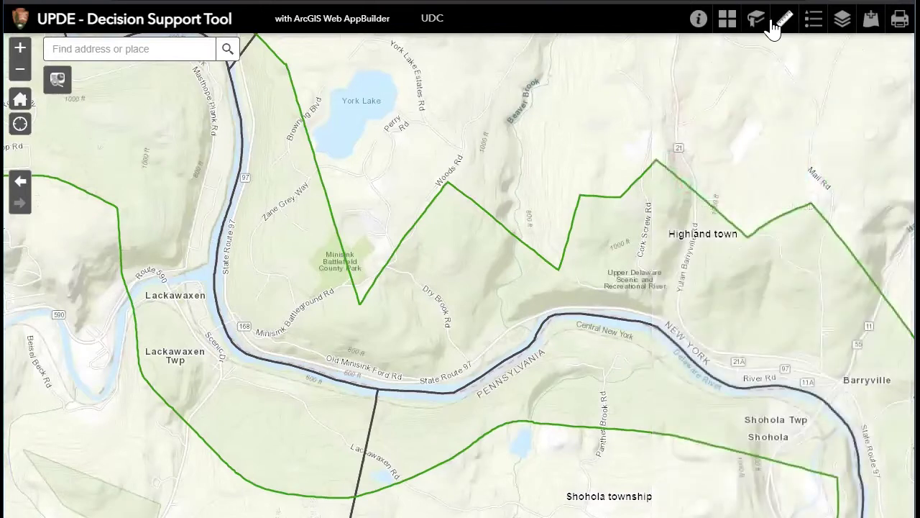
left_click(755, 22)
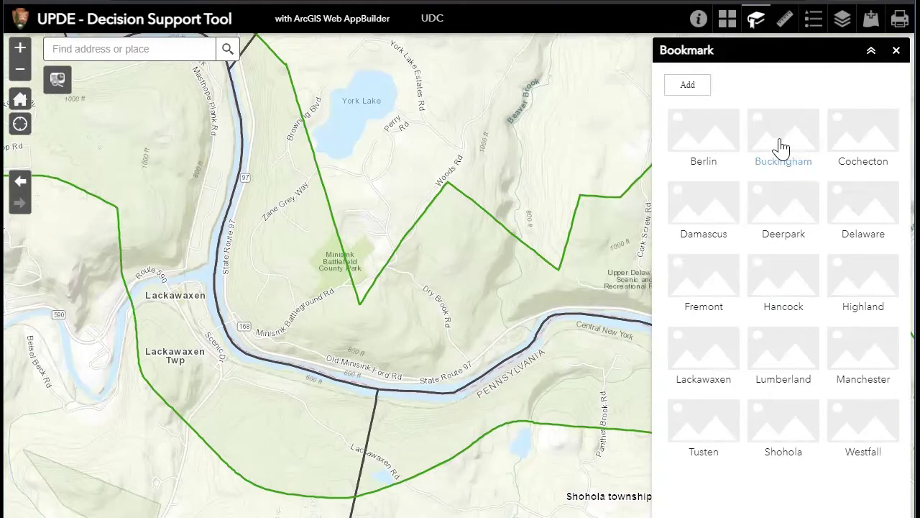
left_click(791, 353)
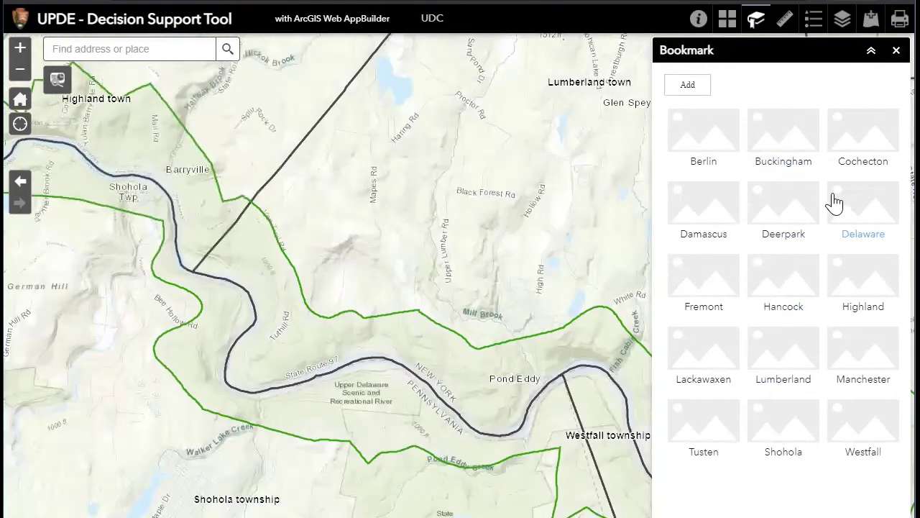
left_click(863, 143)
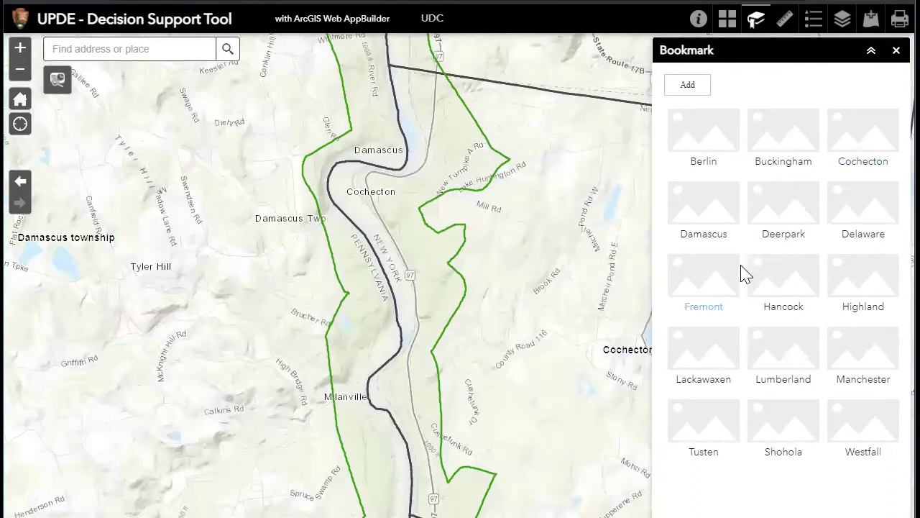
left_click(701, 297)
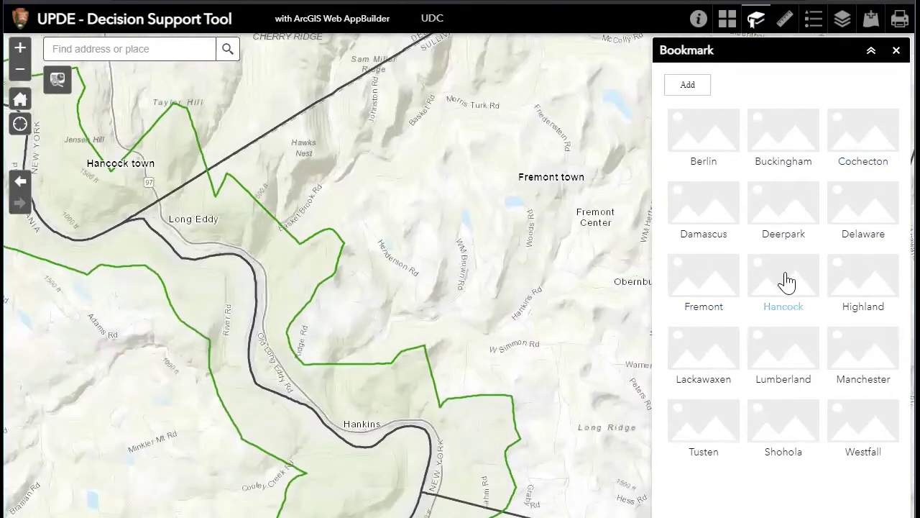
left_click(786, 281)
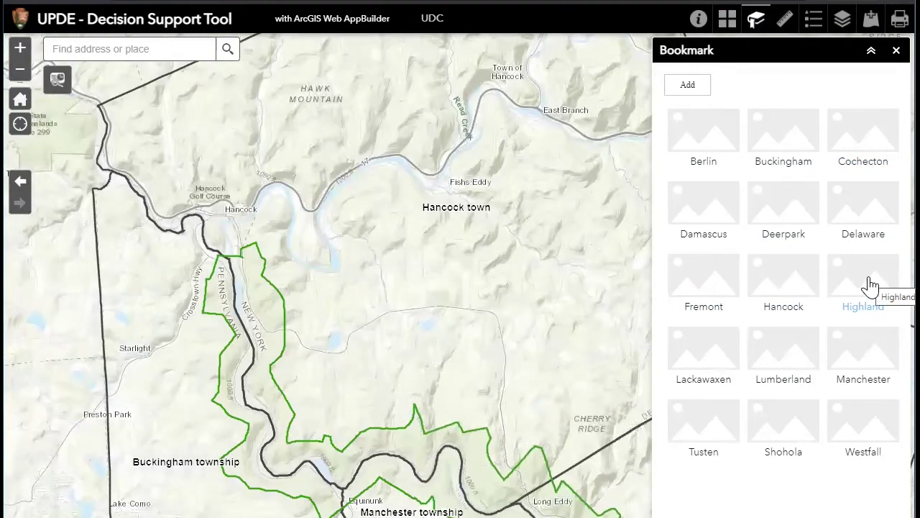
left_click(785, 26)
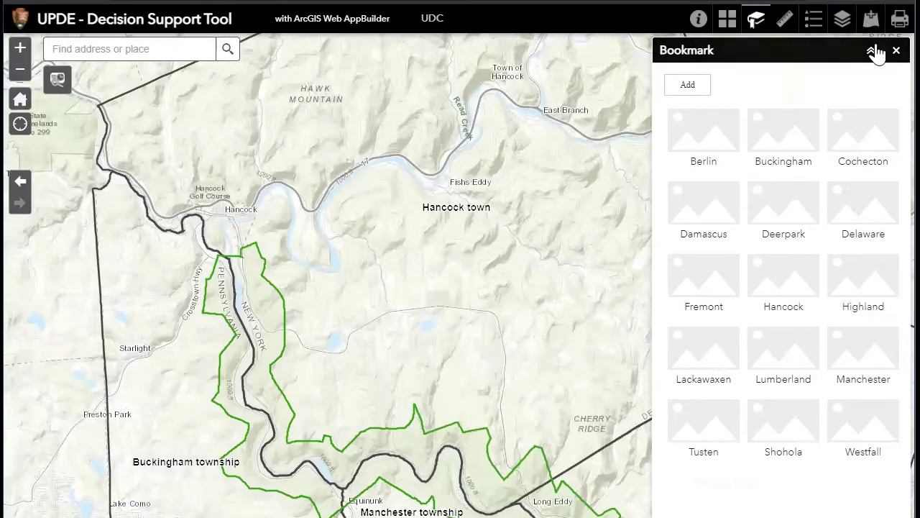
Open the Measurement tool, zoom toward the river corridor, and pick the Area tool in acres
left_click(784, 27)
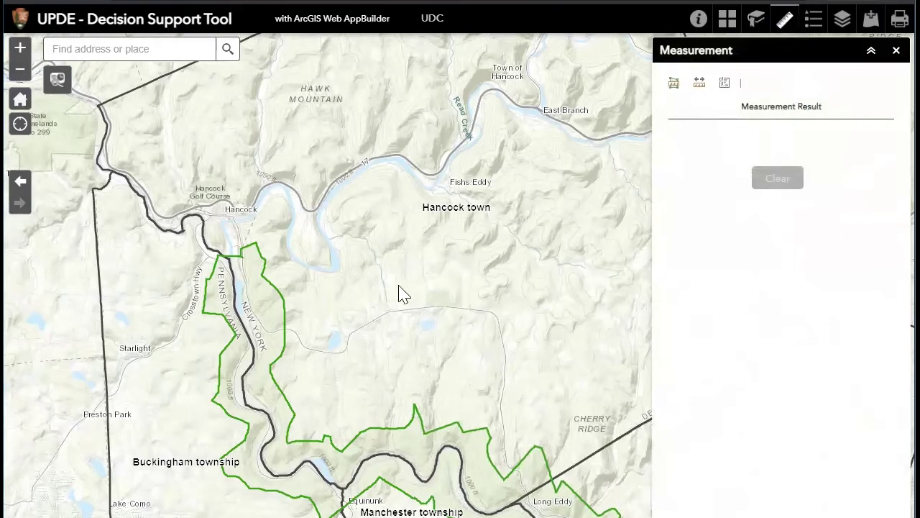
left_click_drag(400, 323, 473, 285)
scroll(376, 308, "up", 2)
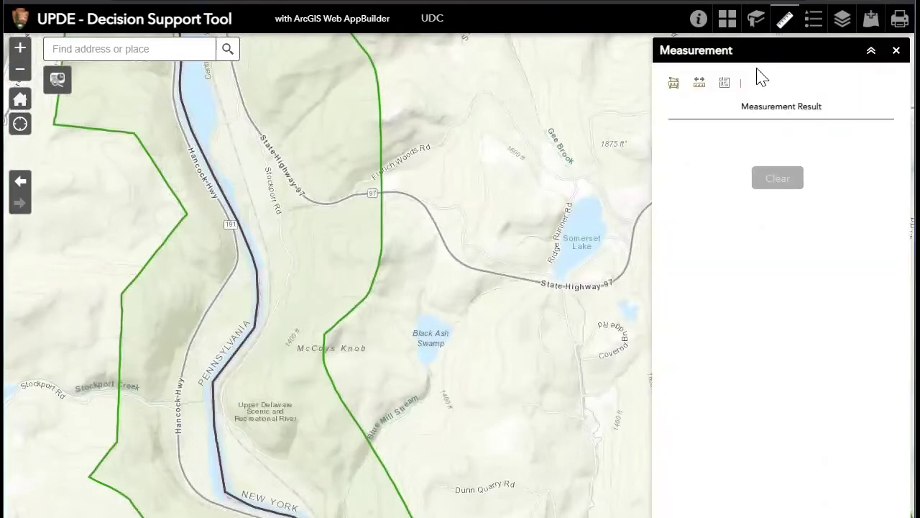
left_click(674, 83)
Outline an eight-corner polygon beside State Highway 97, measuring 104.5 acres
left_click(295, 218)
left_click(313, 198)
left_click(352, 198)
left_click(367, 228)
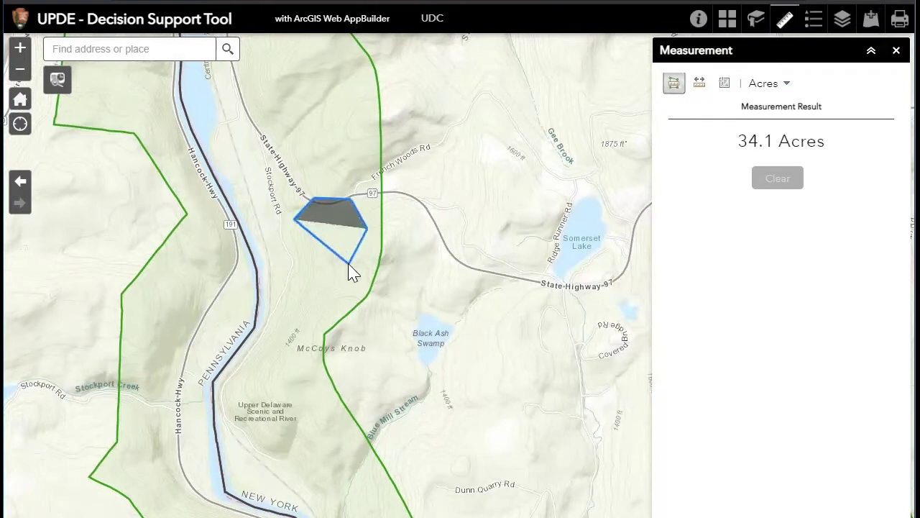
left_click(351, 263)
left_click(307, 266)
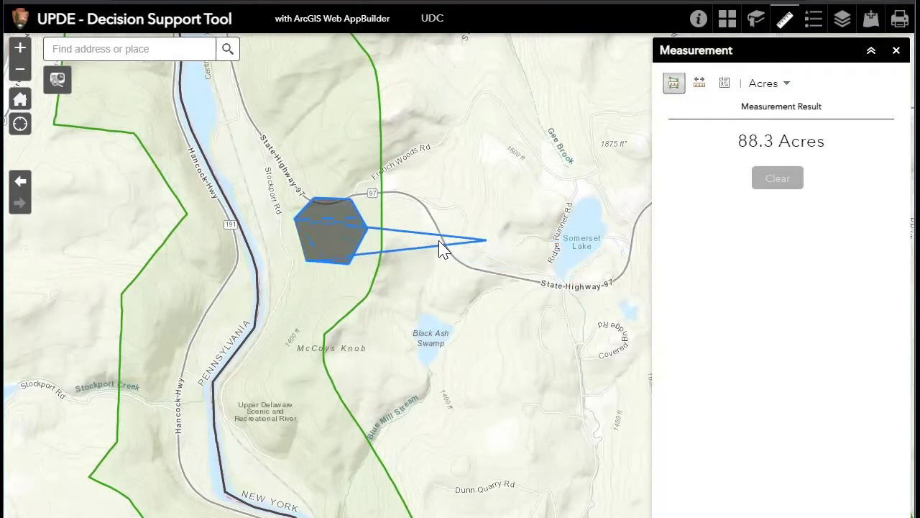
left_click(262, 255)
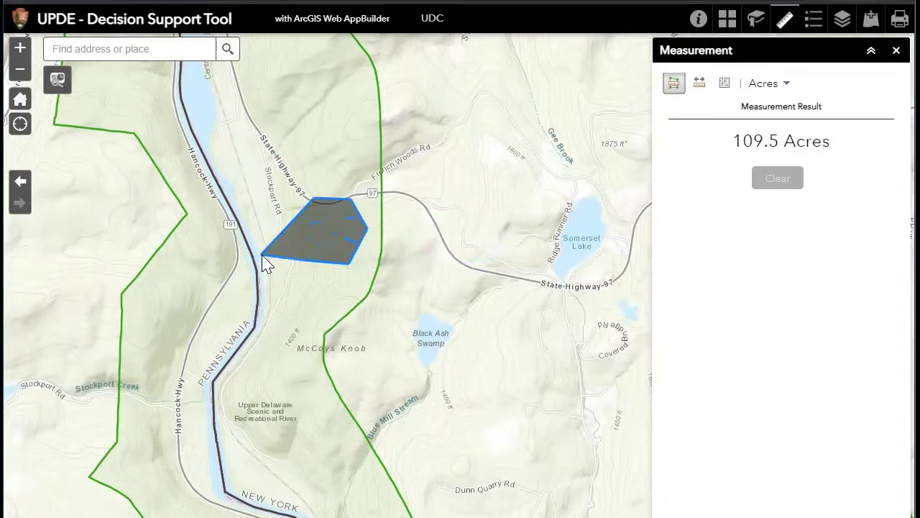
double_click(338, 295)
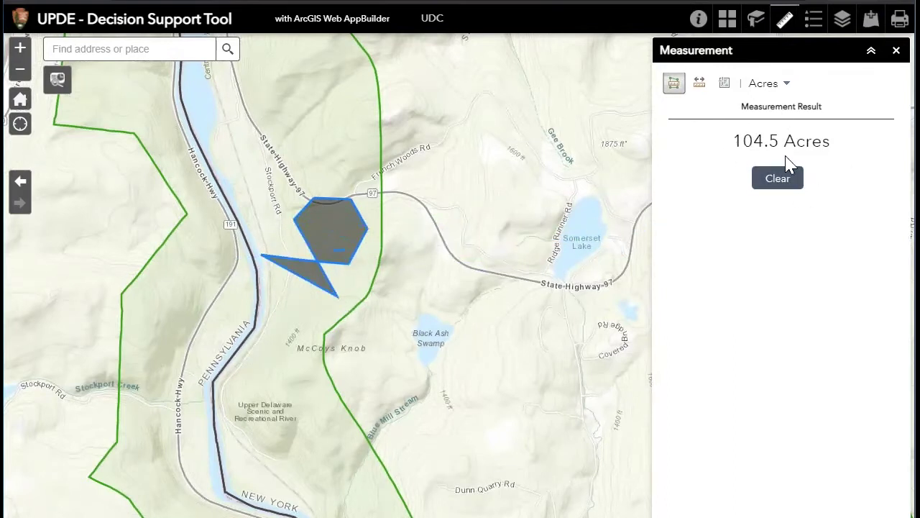
Measure a 2.25-mile distance line ending at Dunn Quarry Rd
left_click(699, 87)
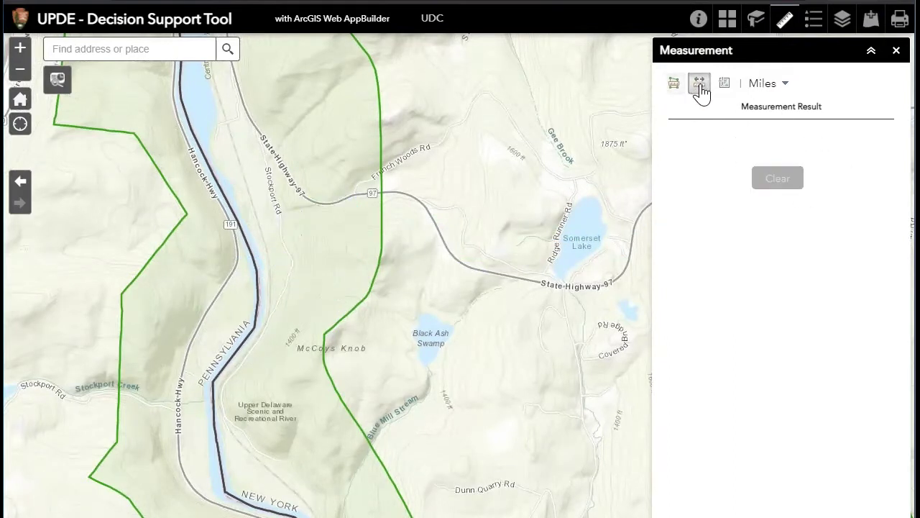
left_click(301, 243)
left_click(428, 275)
left_click(481, 372)
double_click(521, 488)
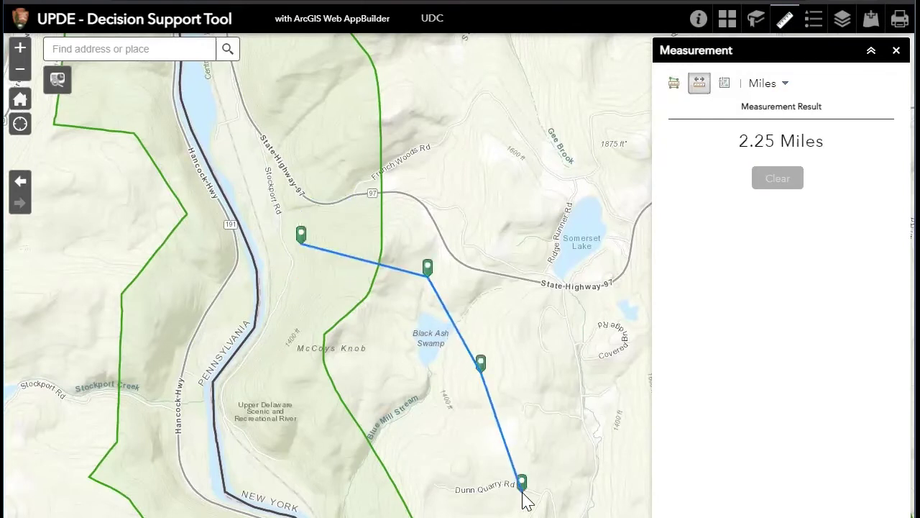
Read coordinates with a location pin near French Woods Rd, Stockport Rd and McCoys Knob, and check the coordinate format options
left_click(725, 83)
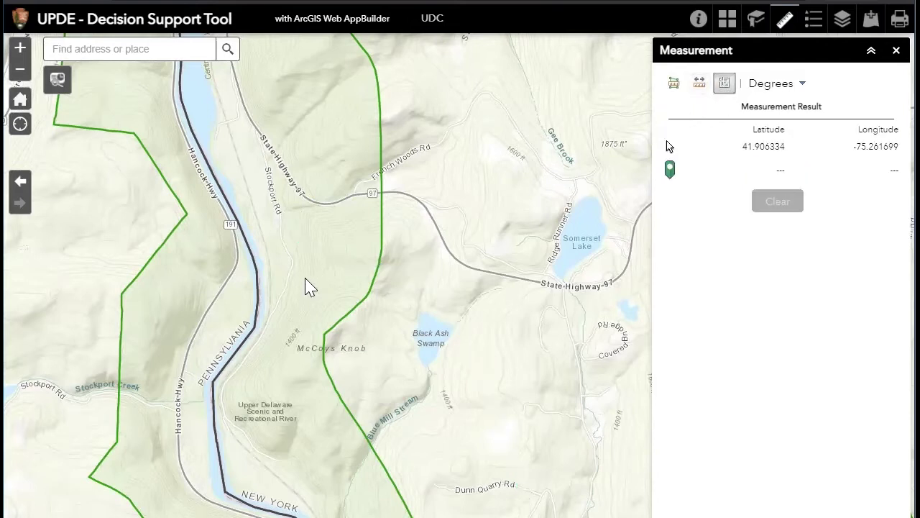
left_click(333, 279)
left_click(327, 166)
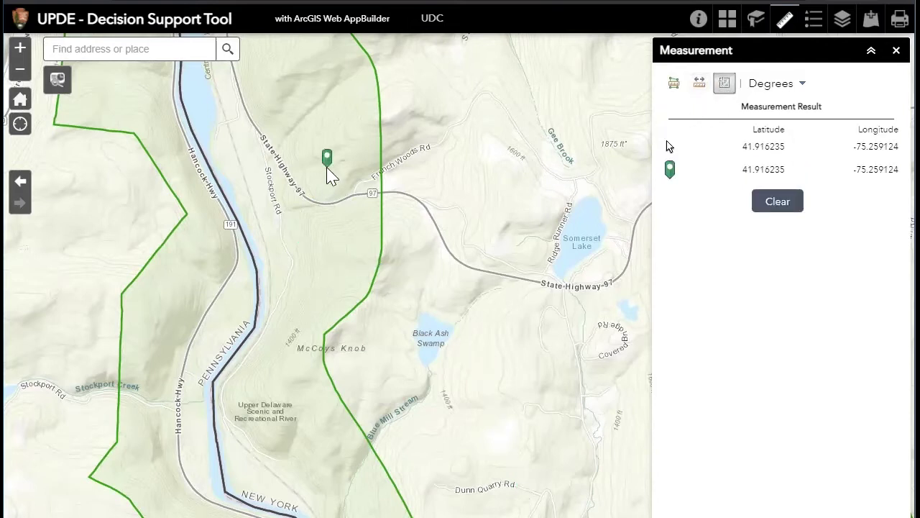
left_click(261, 188)
left_click(343, 279)
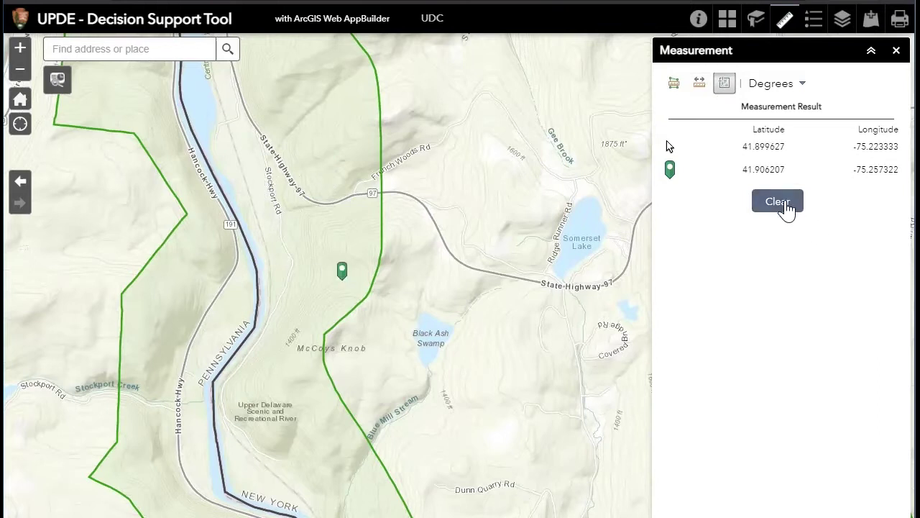
left_click(801, 89)
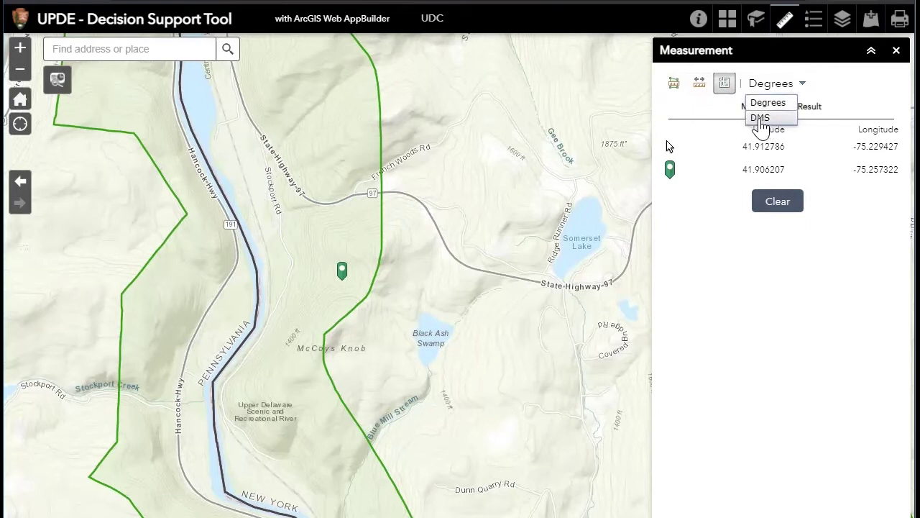
Check the distance and area unit options, keeping Acres, then show the legend and Layer List
left_click(701, 86)
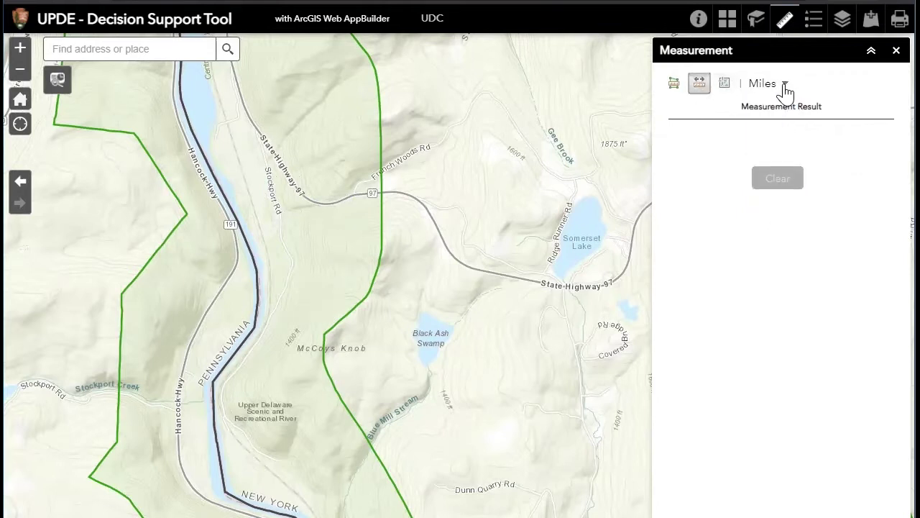
left_click(785, 85)
left_click(674, 83)
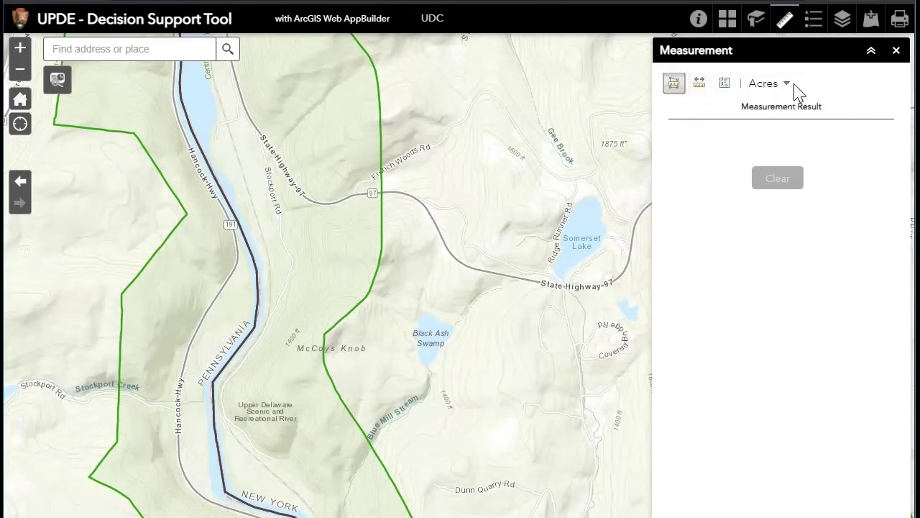
left_click(786, 85)
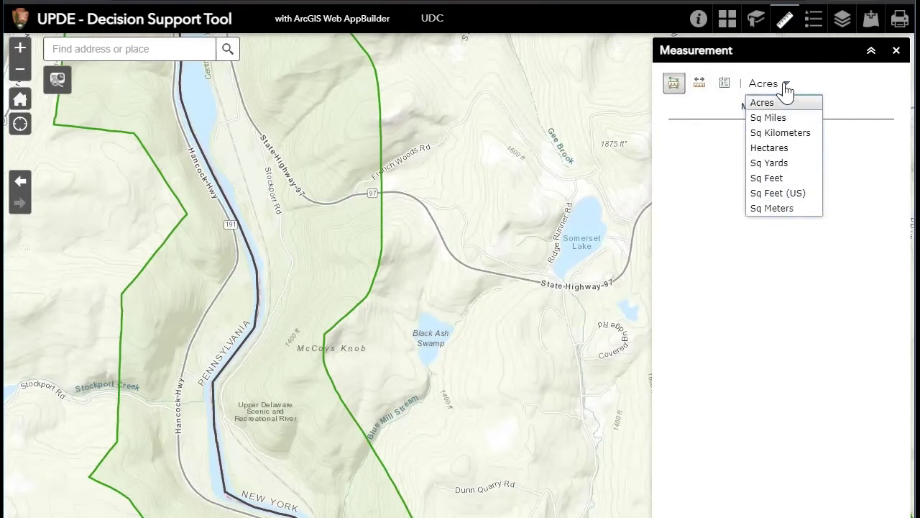
left_click(786, 85)
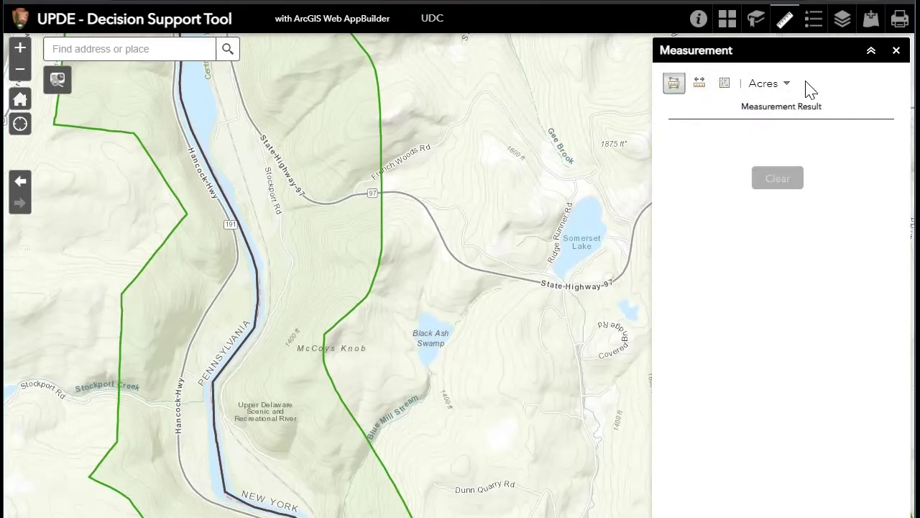
left_click(814, 24)
left_click(842, 25)
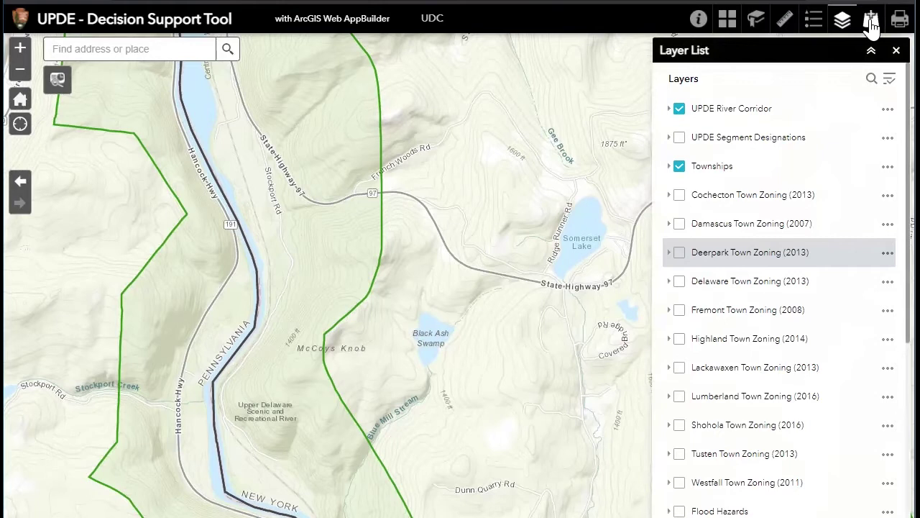
Browse the Add Data search results, then look at the URL and File options
left_click(871, 23)
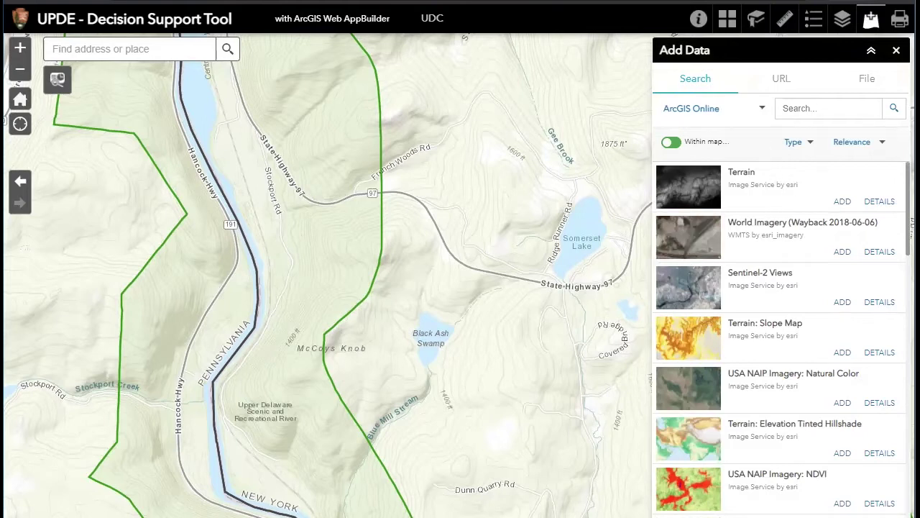
scroll(781, 338, "down", 6)
scroll(780, 338, "down", 10)
scroll(780, 338, "up", 15)
scroll(768, 507, "down", 6)
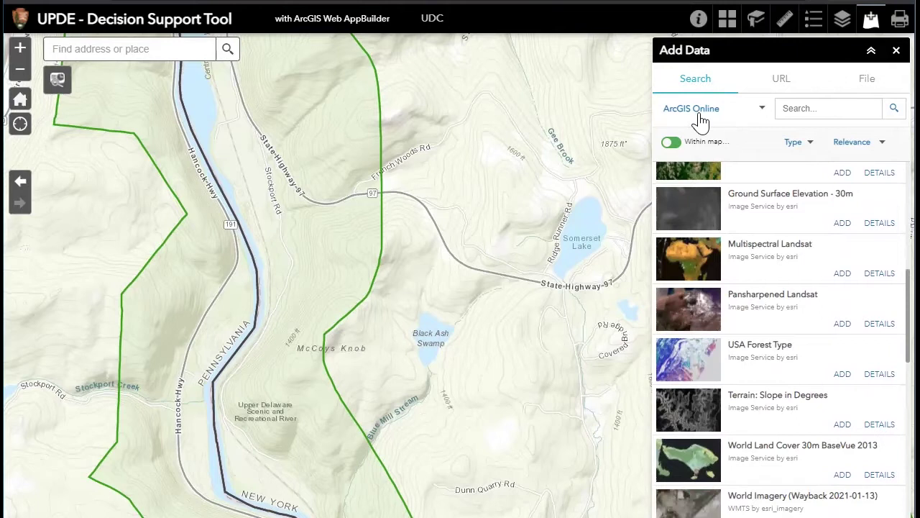
left_click(780, 84)
left_click(685, 186)
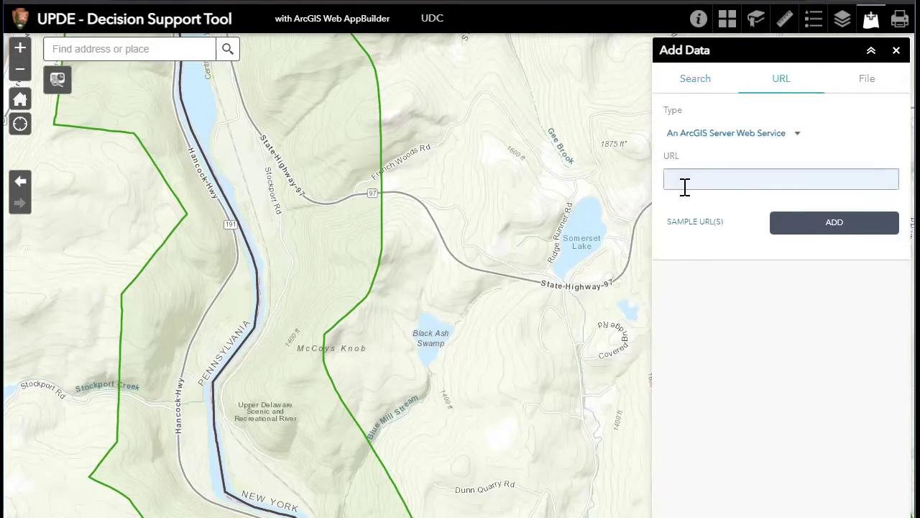
left_click(866, 80)
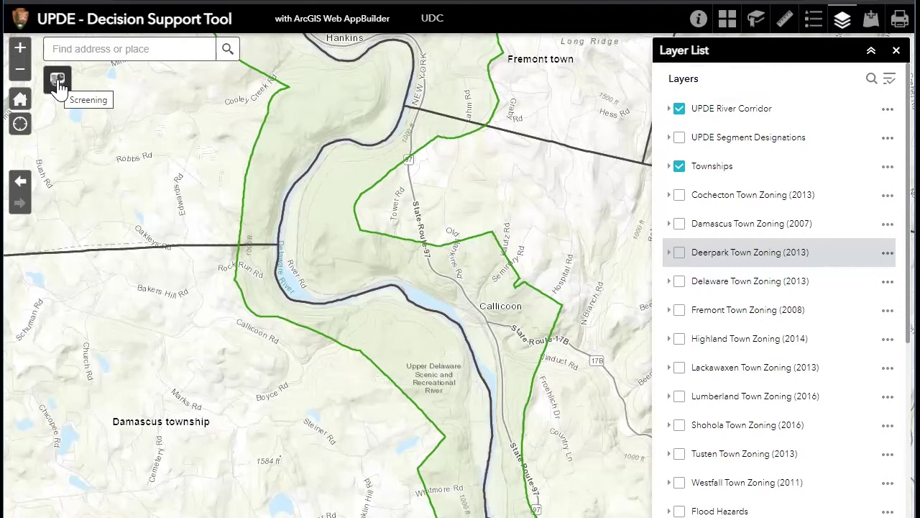
Name a screening area 'AOI' and mark it with a point inside the river bend west of Callicoon
left_click(58, 80)
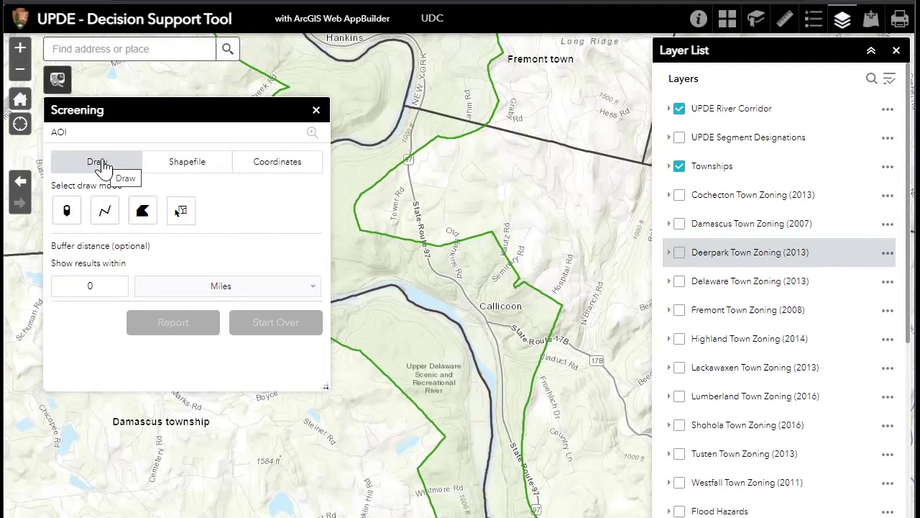
left_click_drag(431, 257, 564, 277)
left_click(60, 133)
type("AOI")
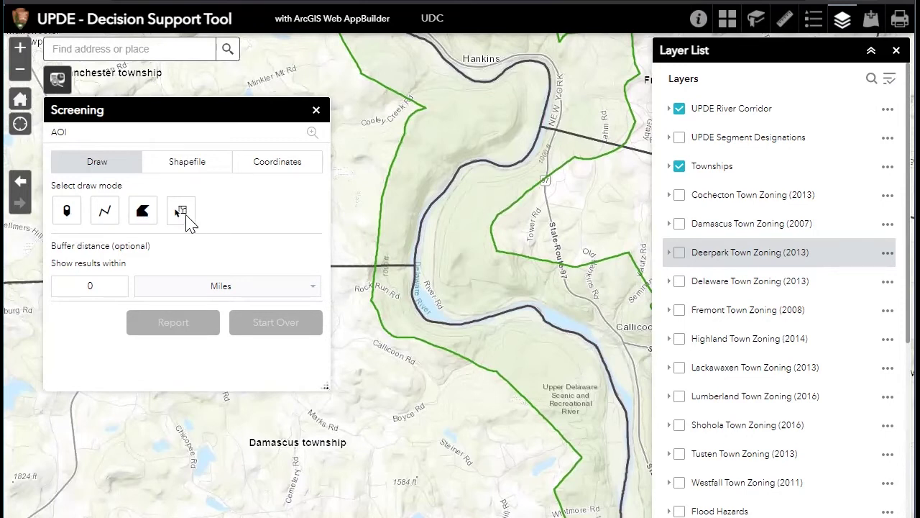
left_click(67, 212)
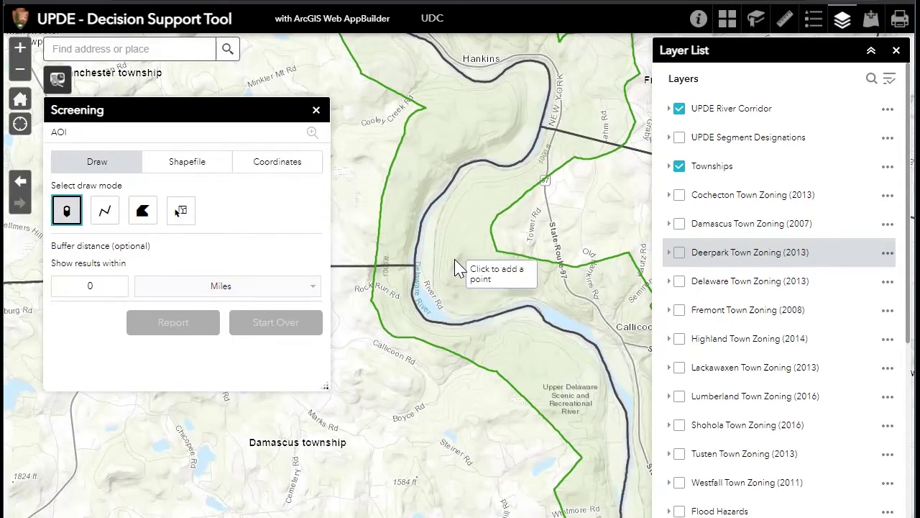
left_click(455, 268)
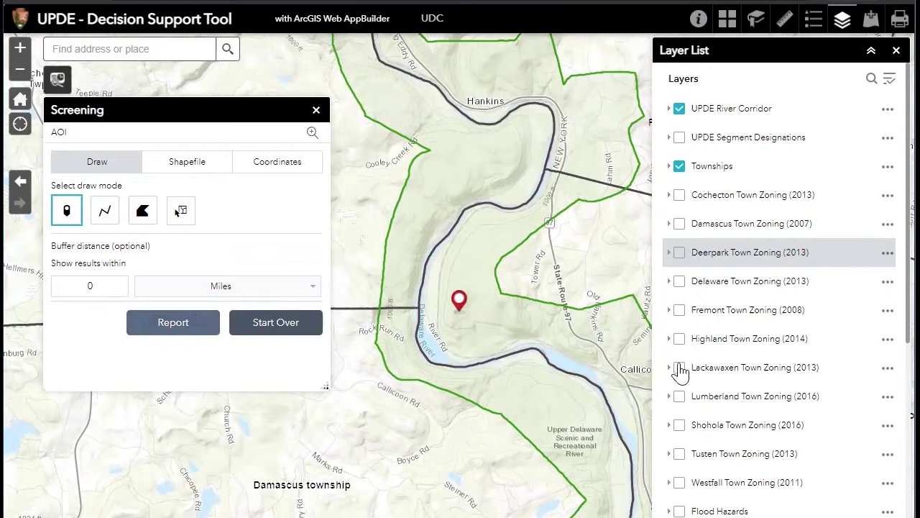
Turn on the UPDE Segment Designations, National Wetlands Inventory, Soils, Vegetation and Watersheds layers
left_click(681, 139)
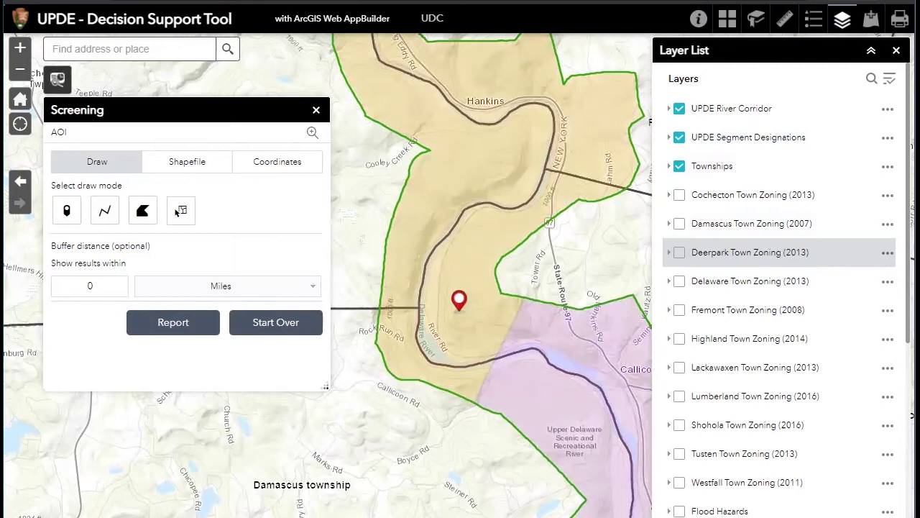
scroll(838, 214, "down", 1)
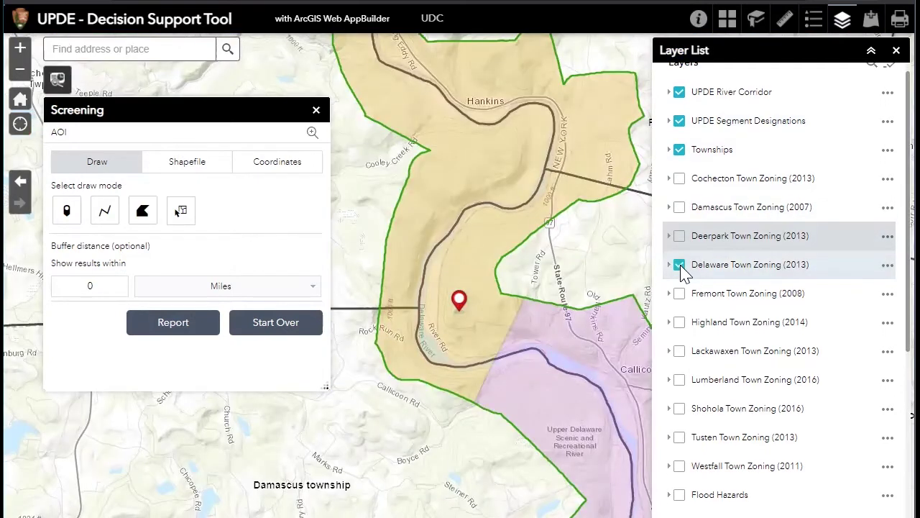
scroll(780, 288, "down", 4)
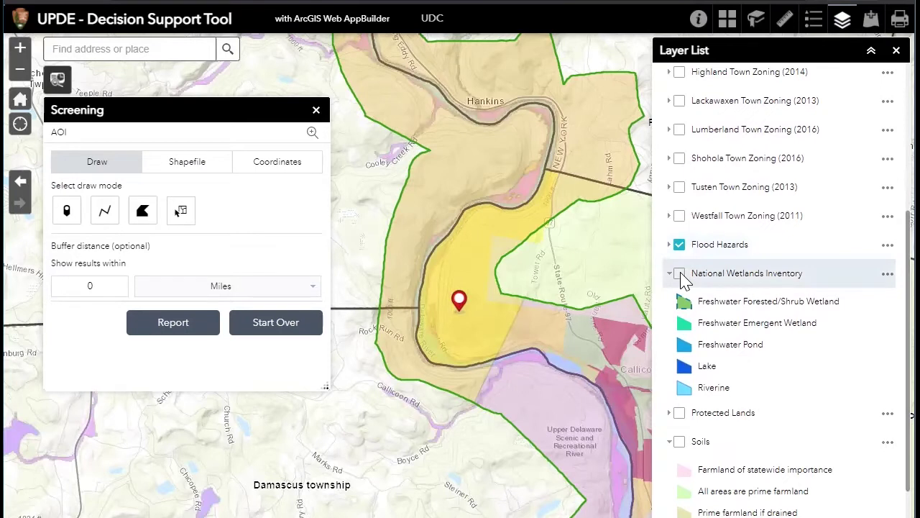
left_click(680, 276)
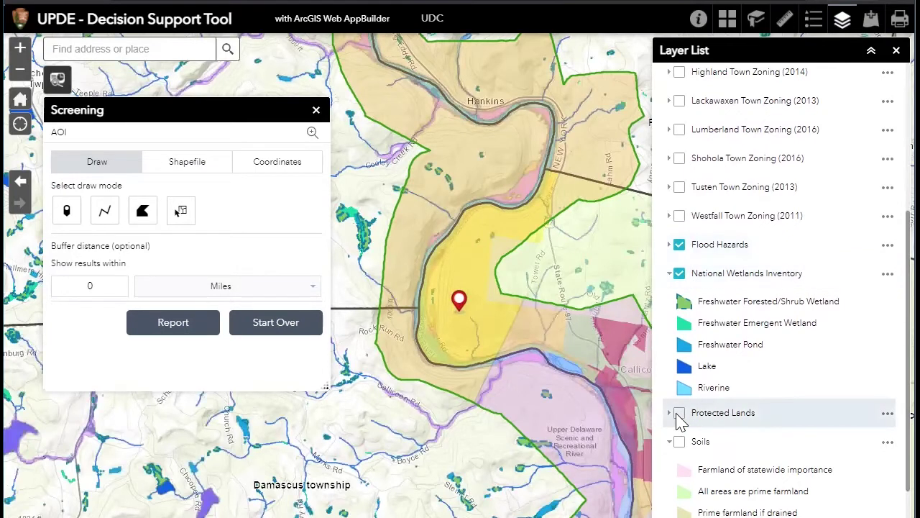
left_click(680, 444)
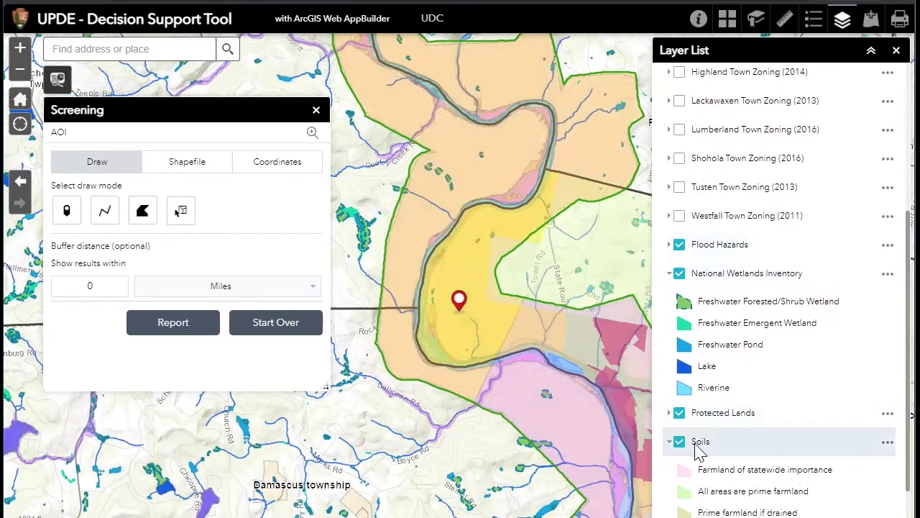
scroll(687, 435, "down", 3)
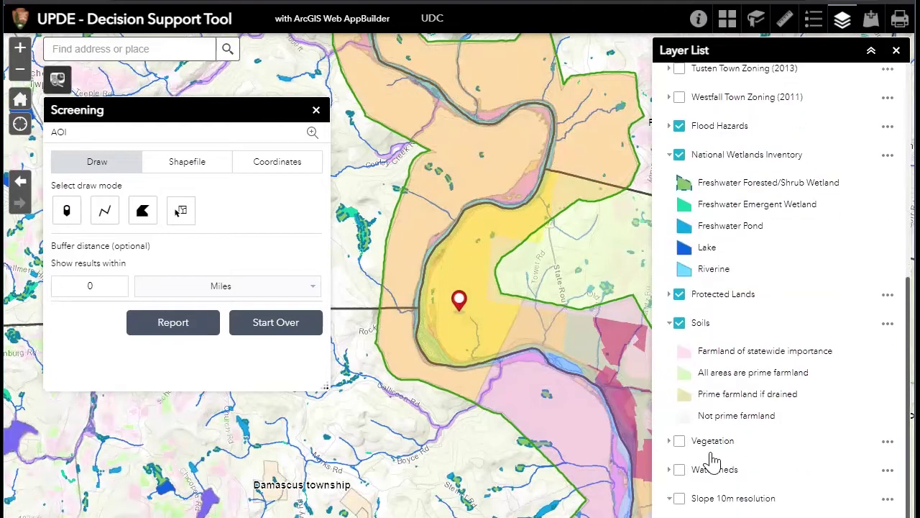
left_click(682, 427)
left_click(680, 456)
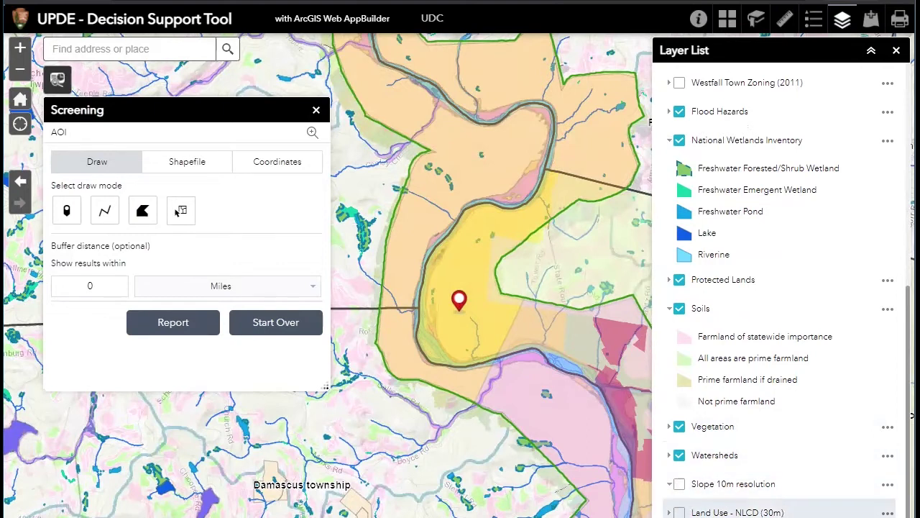
scroll(716, 453, "up", 5)
scroll(710, 432, "down", 5)
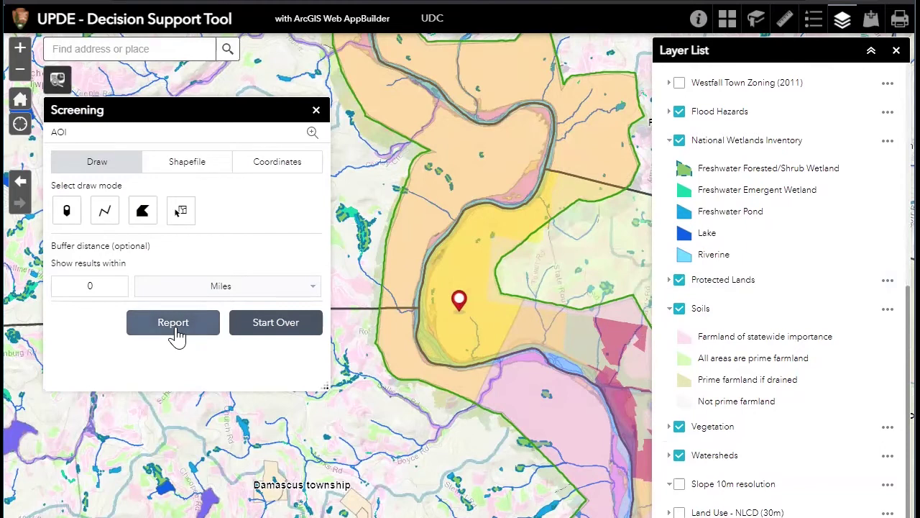
Run the point's screening report and print-preview it on Letter ANSI A Portrait
left_click(173, 323)
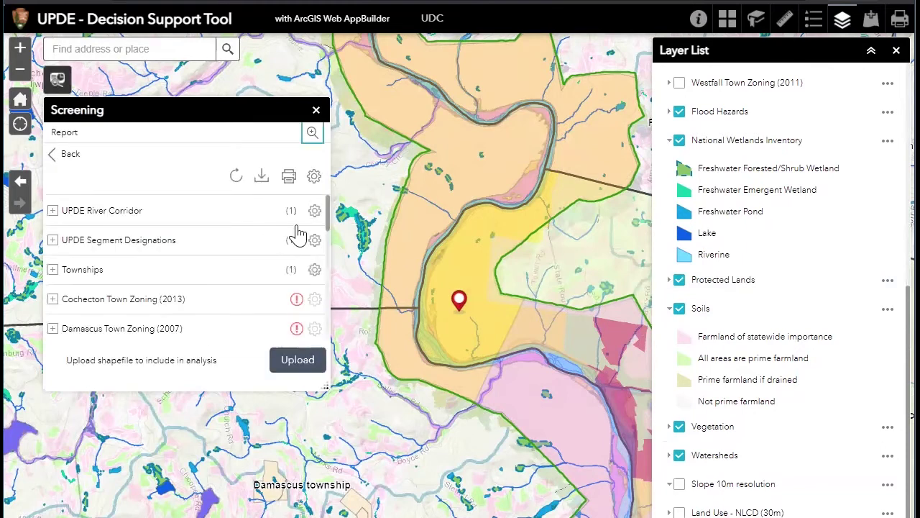
scroll(328, 234, "down", 2)
mouse_move(327, 233)
left_mouse_down()
mouse_move(327, 216)
mouse_move(330, 327)
mouse_move(328, 248)
left_mouse_up()
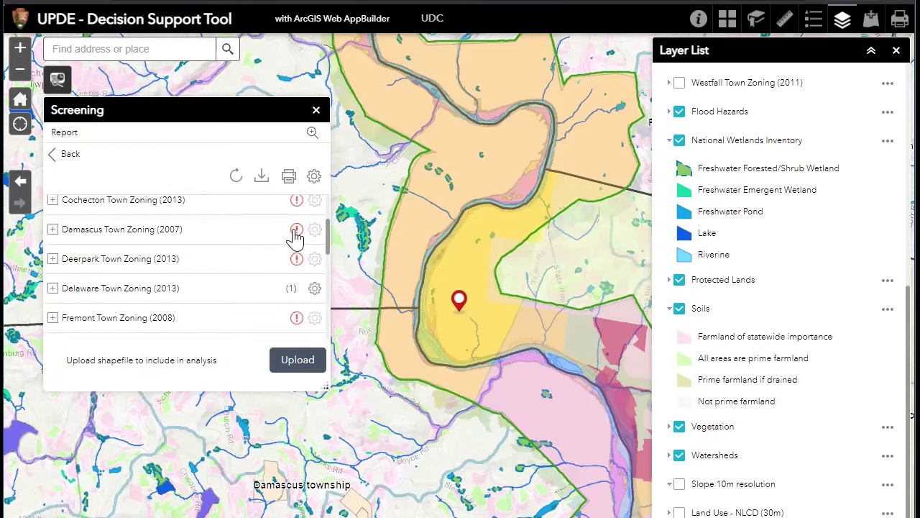
mouse_move(294, 237)
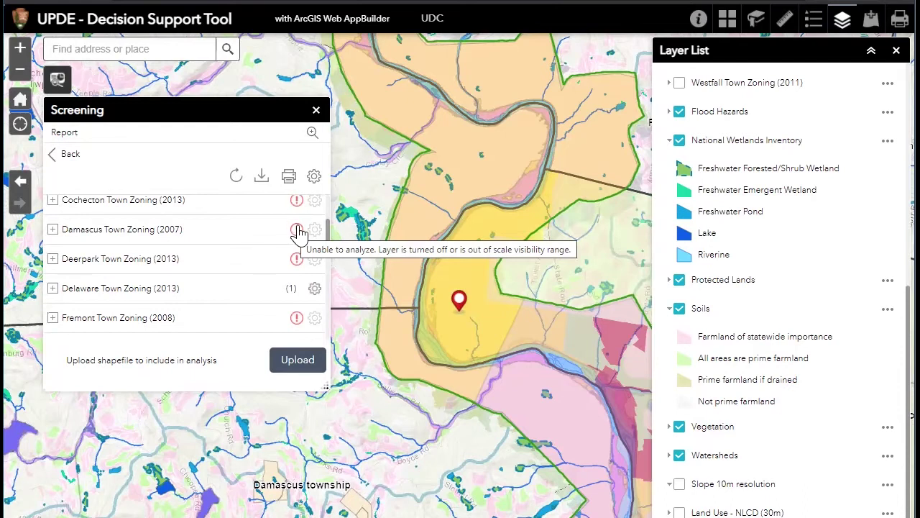
scroll(328, 244, "up", 3)
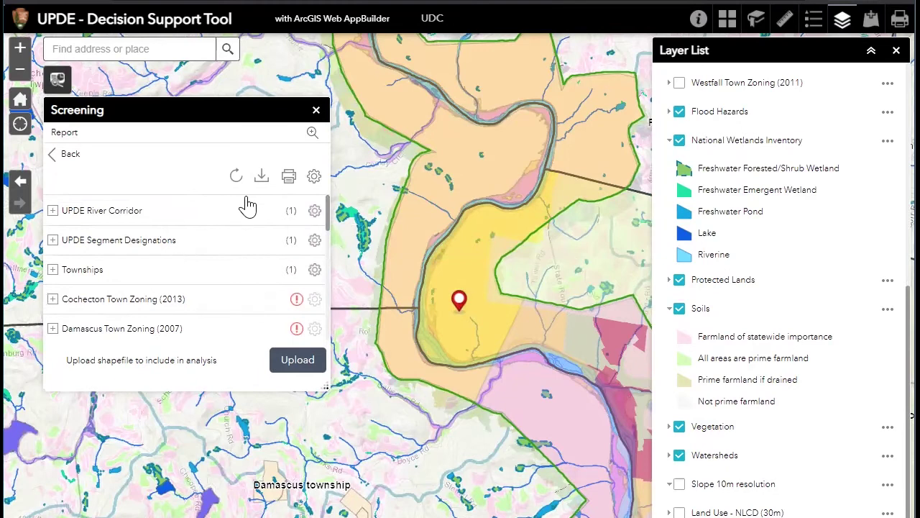
left_click(288, 178)
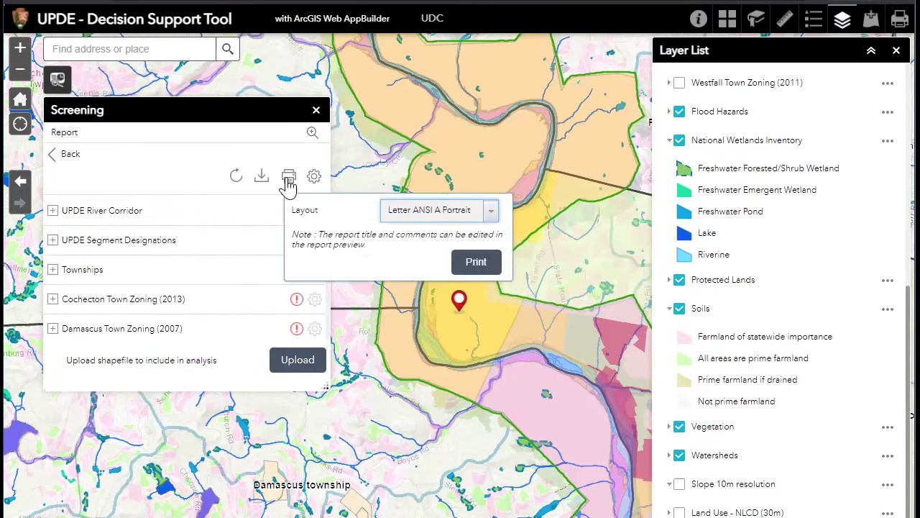
left_click(484, 264)
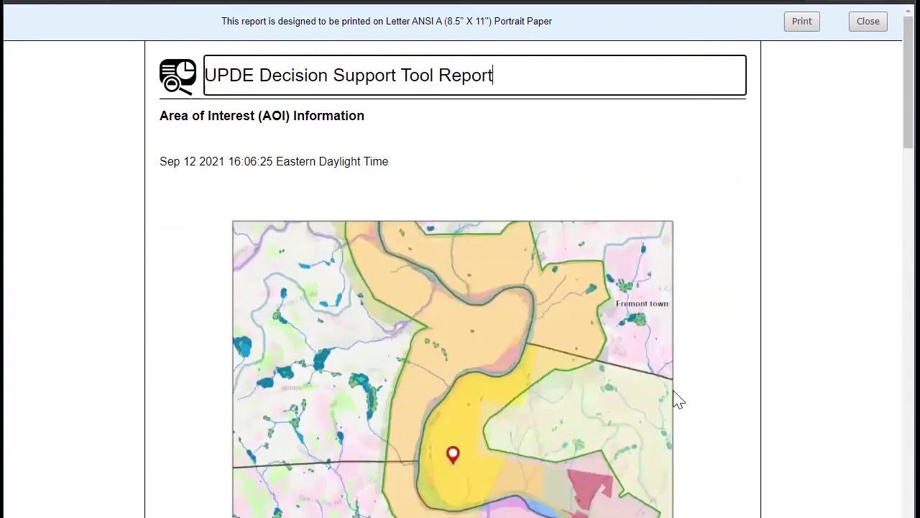
Scroll through the report's zoning, protected lands, soils, vegetation and watershed tables
scroll(740, 343, "down", 2)
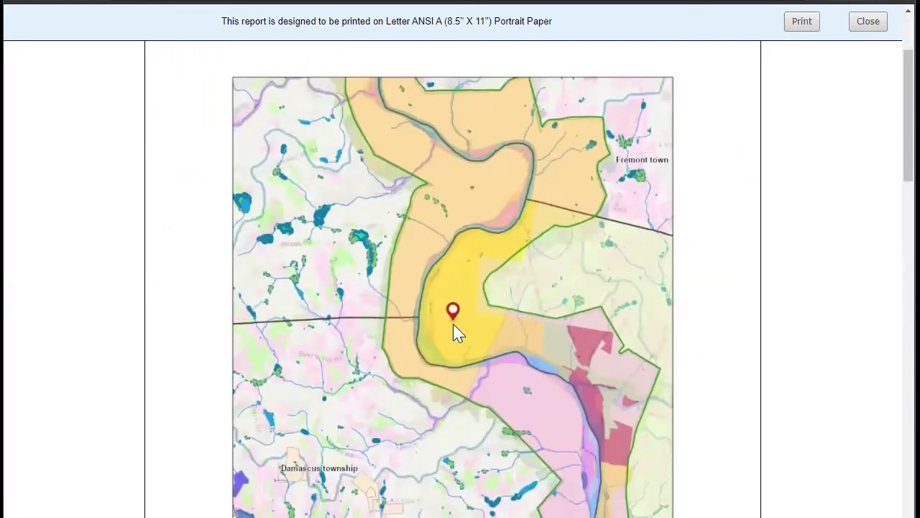
scroll(722, 318, "down", 5)
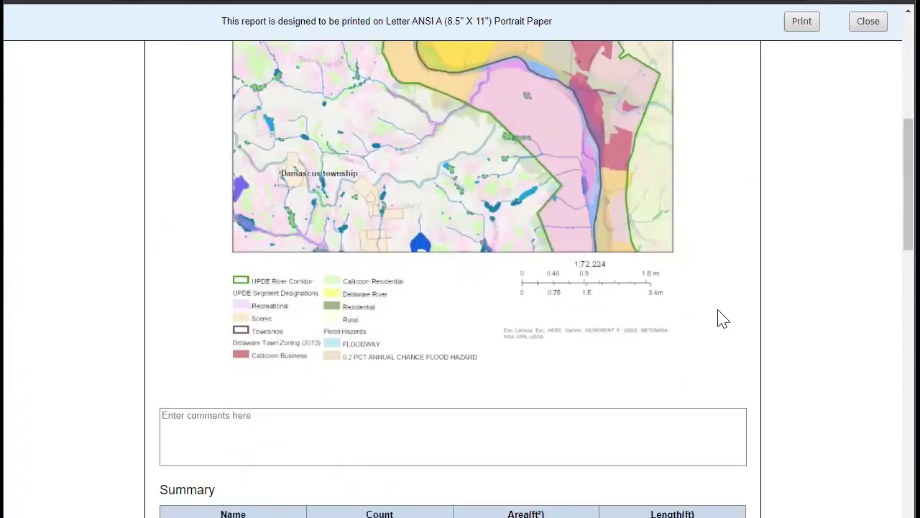
scroll(722, 318, "down", 7)
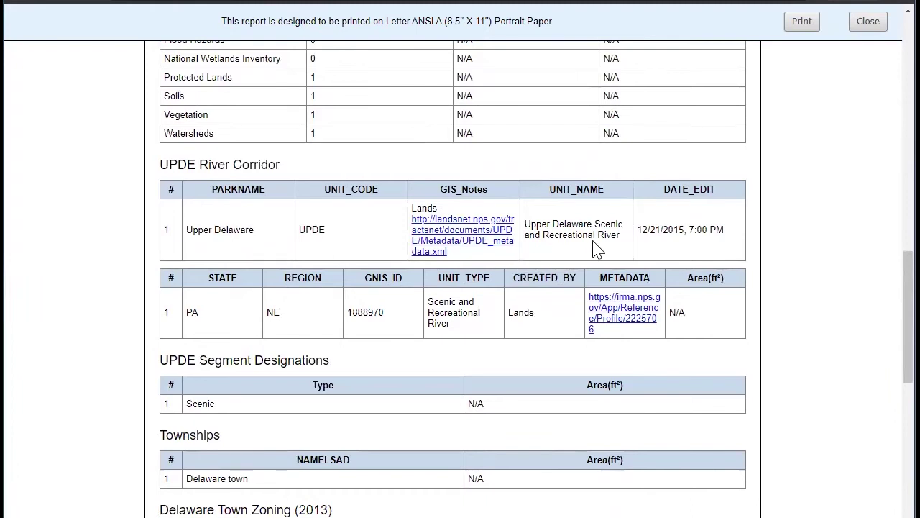
scroll(303, 345, "down", 3)
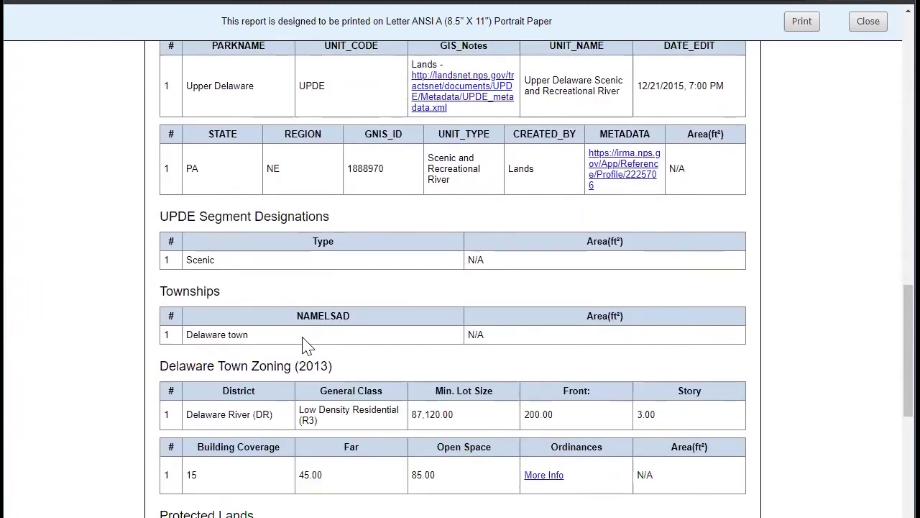
scroll(257, 344, "down", 1)
scroll(257, 345, "down", 1)
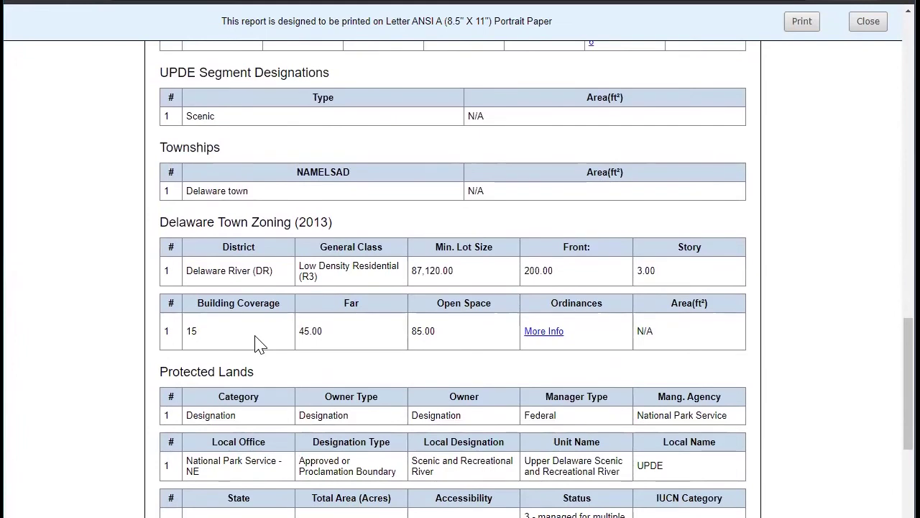
scroll(256, 345, "down", 4)
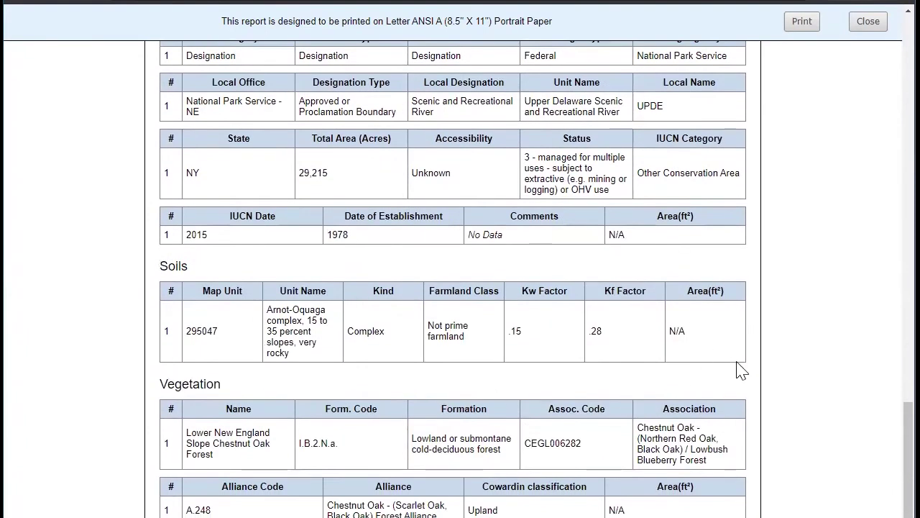
scroll(710, 352, "down", 1)
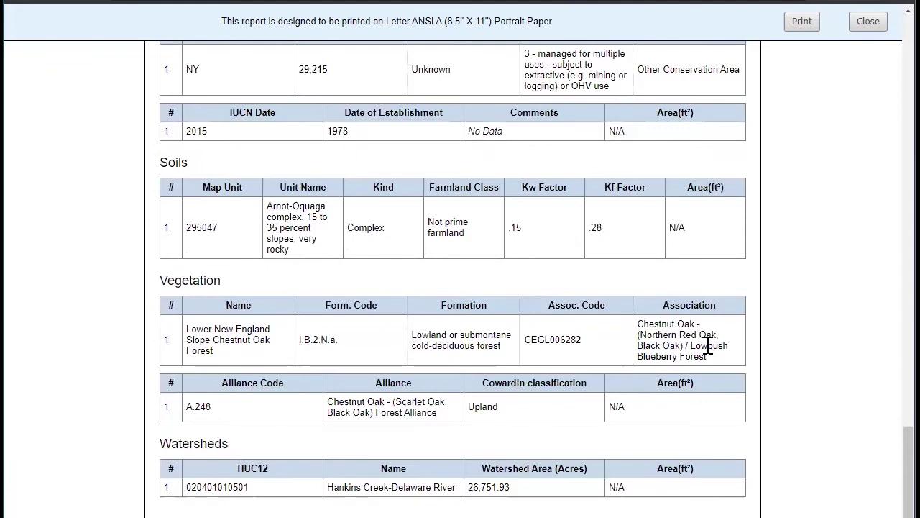
scroll(710, 347, "up", 8)
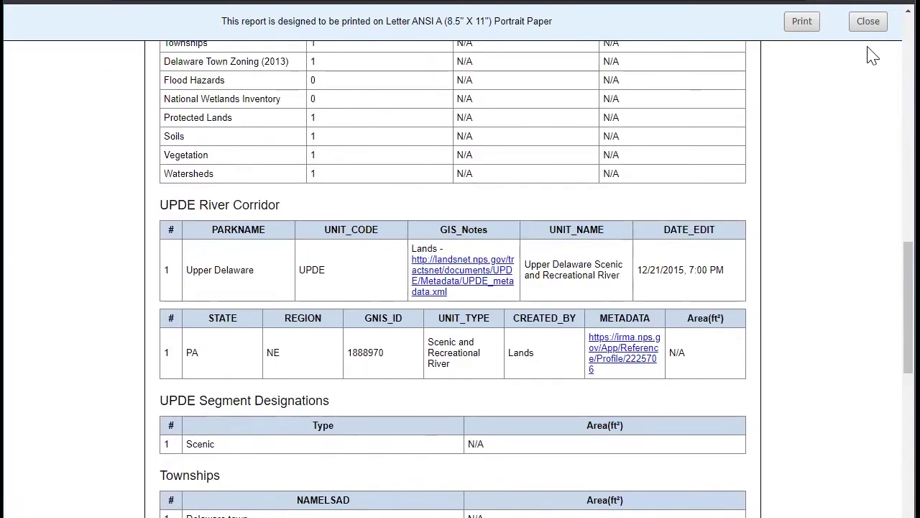
Close the report, clear the point, and draw a three-vertex line as the area of interest
left_click(868, 22)
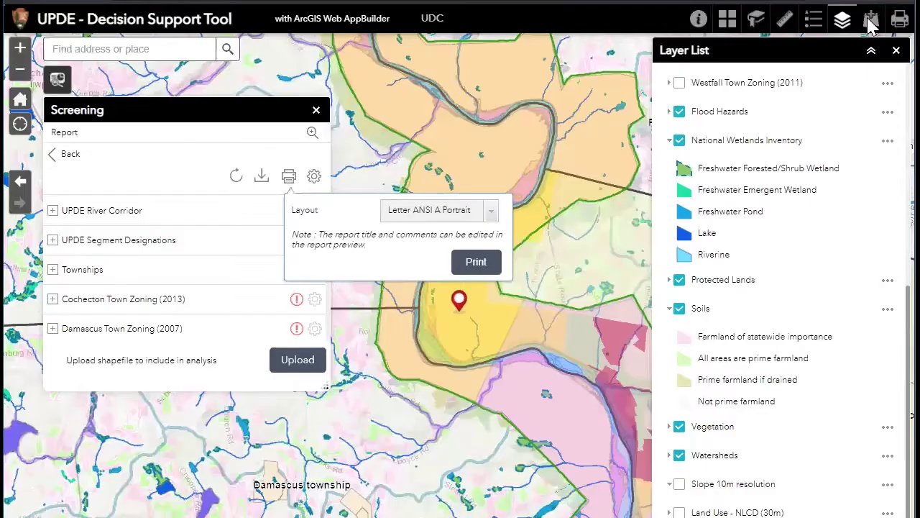
left_click(69, 158)
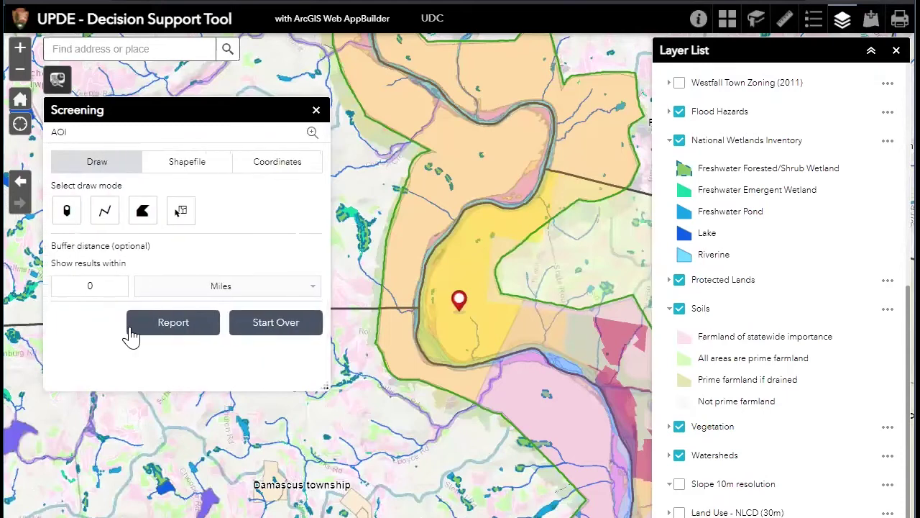
left_click(260, 338)
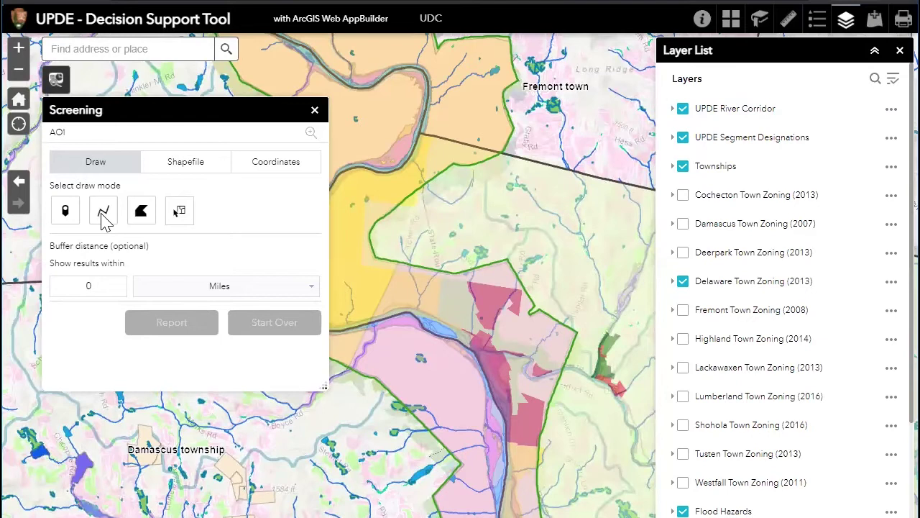
left_click(103, 210)
left_click(395, 287)
left_click(463, 232)
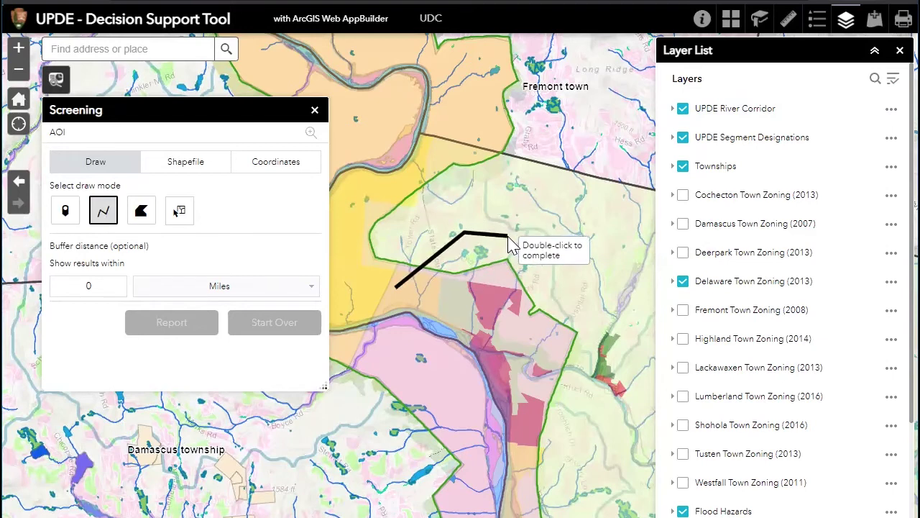
double_click(509, 244)
Run the screening report for the 8,572.28 ft line and open its printable preview
left_click_drag(206, 109, 189, 71)
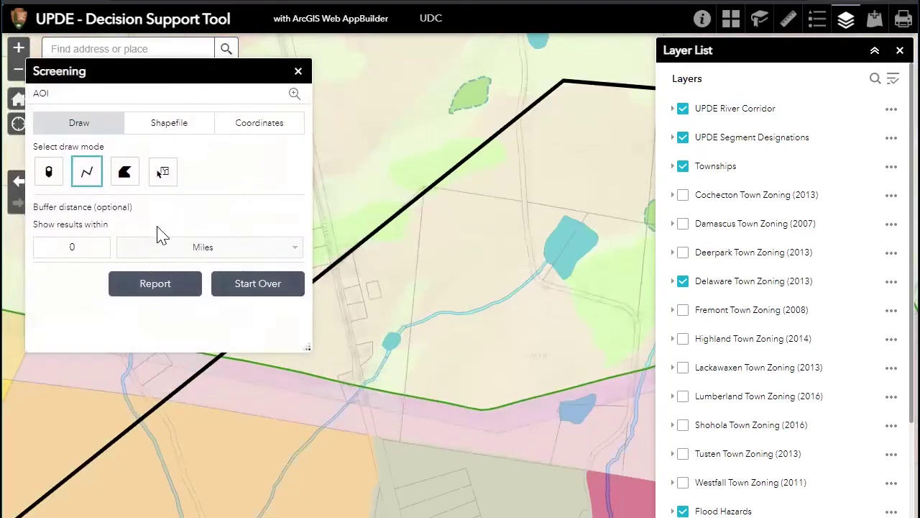
left_click(155, 285)
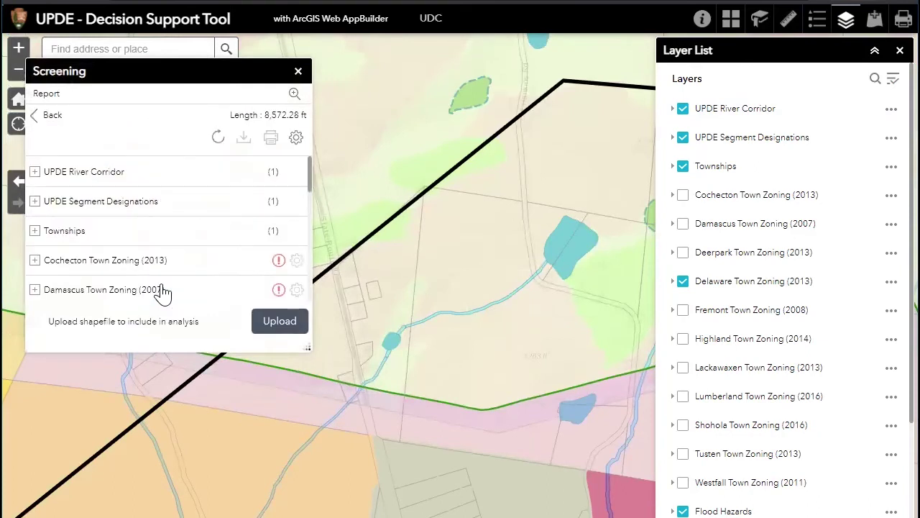
left_click(271, 139)
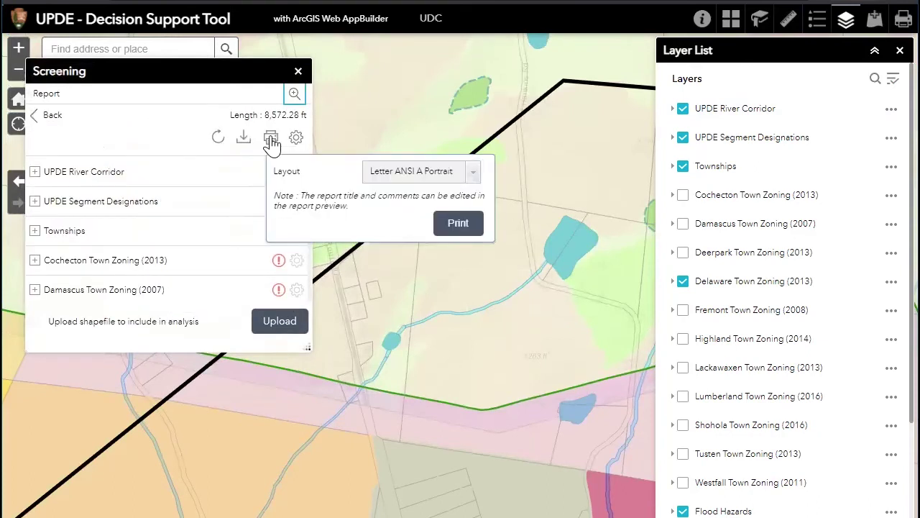
left_click(472, 230)
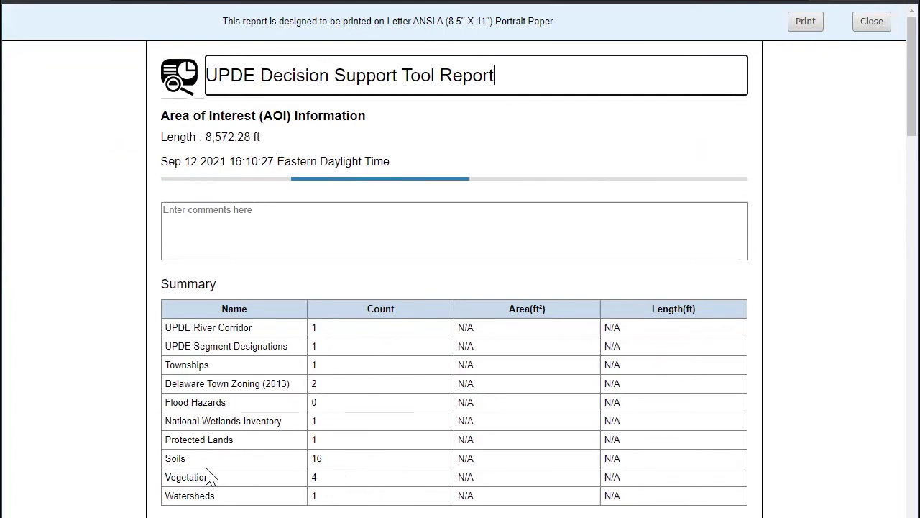
Scroll through the line report's summary and layer tables, including 16 soils and 4 vegetation records
scroll(446, 442, "down", 3)
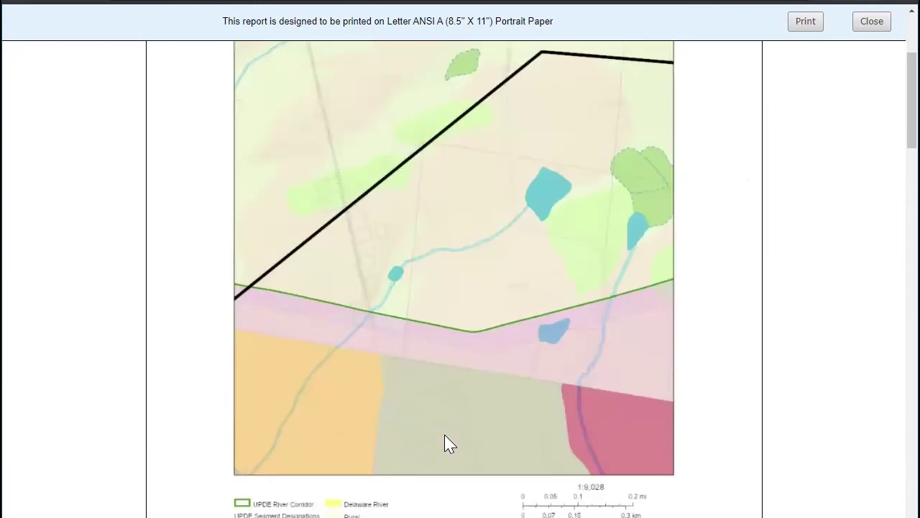
scroll(445, 441, "down", 6)
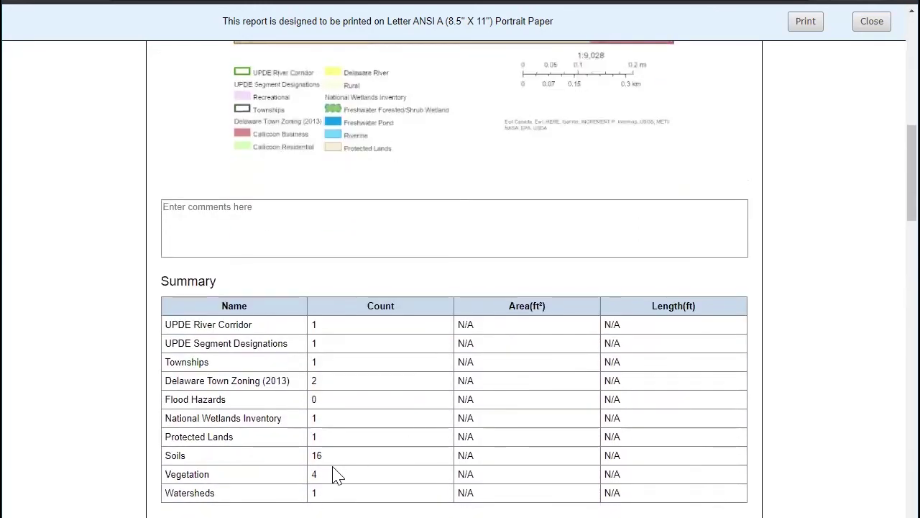
scroll(324, 460, "down", 2)
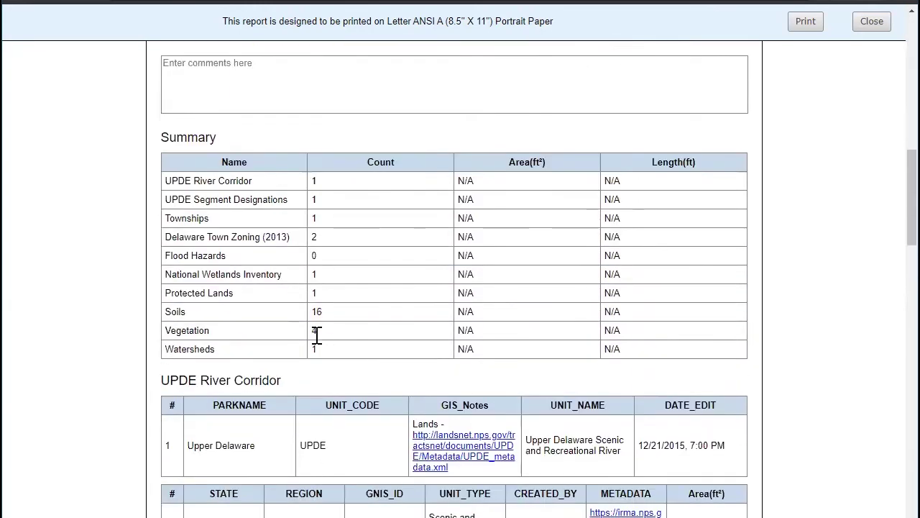
scroll(386, 327, "down", 4)
scroll(386, 327, "down", 6)
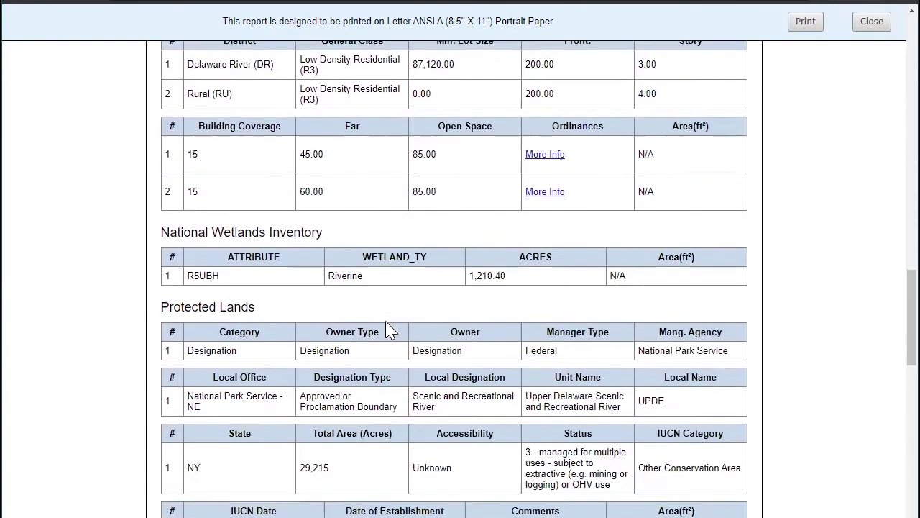
scroll(387, 327, "down", 4)
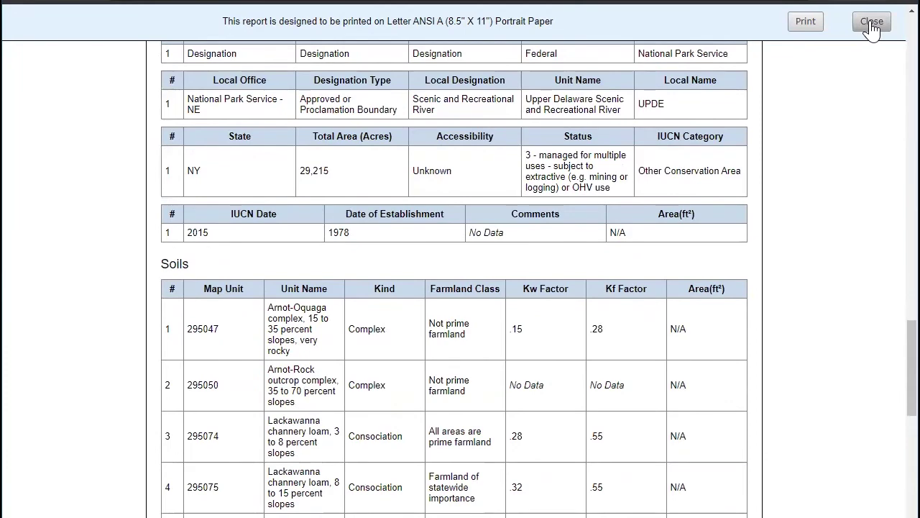
Close the preview and draw a six-corner polygon area of interest around the site
left_click(872, 22)
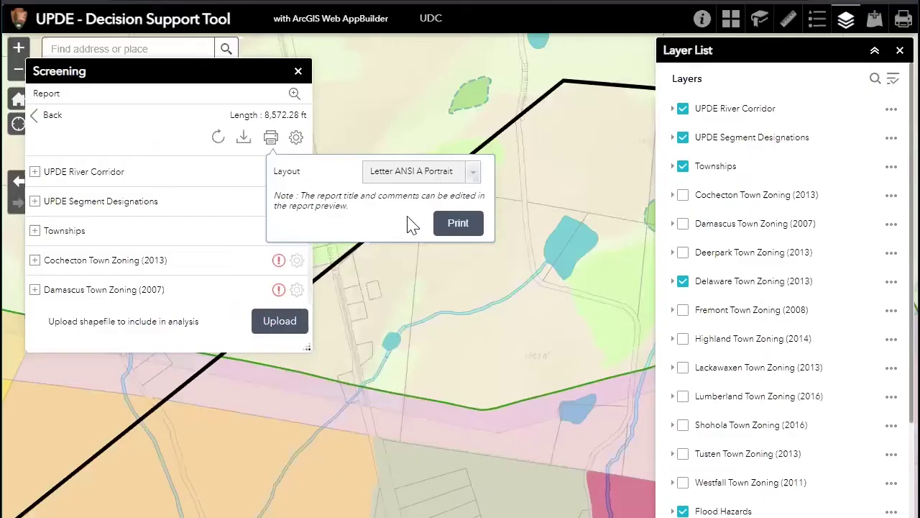
left_click(47, 117)
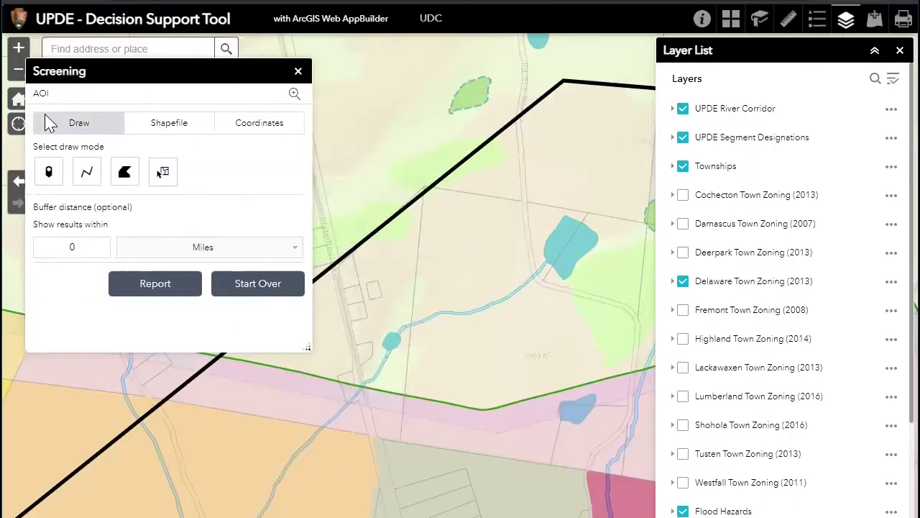
left_click(125, 174)
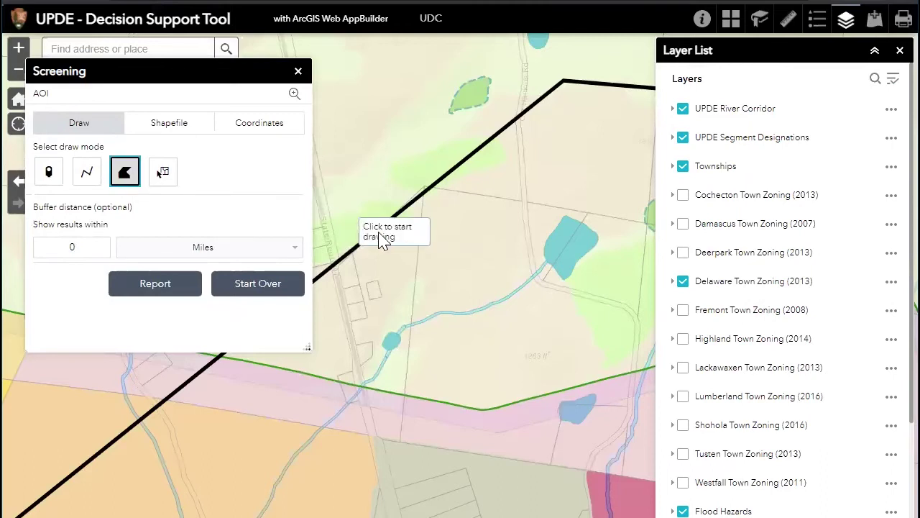
left_click(374, 164)
left_click(456, 131)
left_click(546, 170)
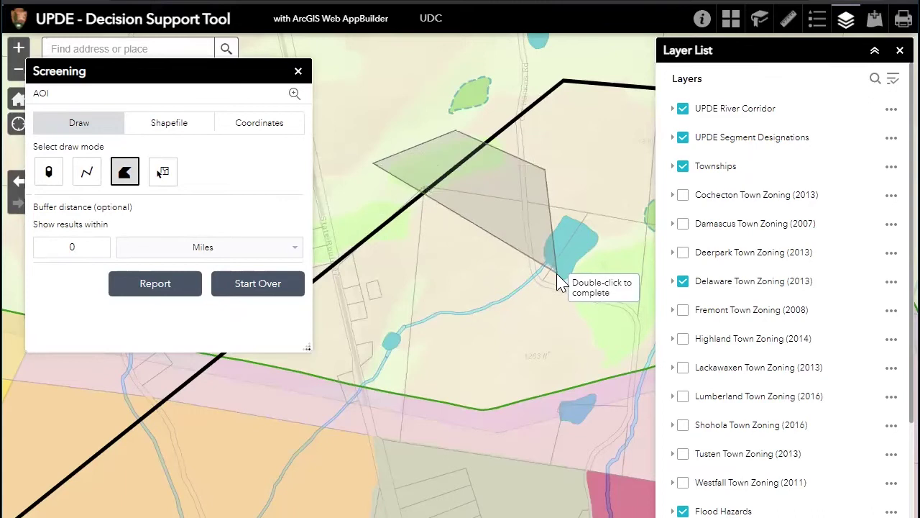
left_click(555, 273)
left_click(465, 344)
left_click(398, 348)
double_click(363, 342)
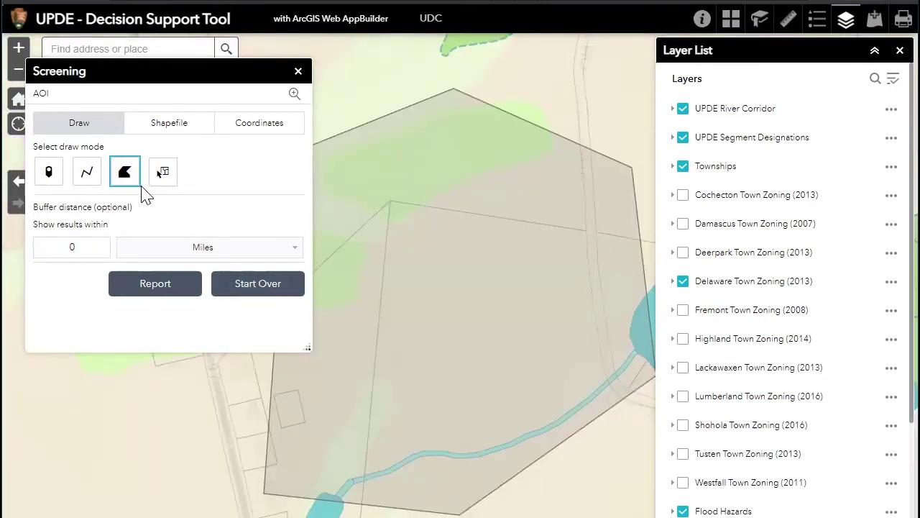
Generate the polygon's screening report and send it to the full-page print layout
left_click(173, 287)
left_click(273, 139)
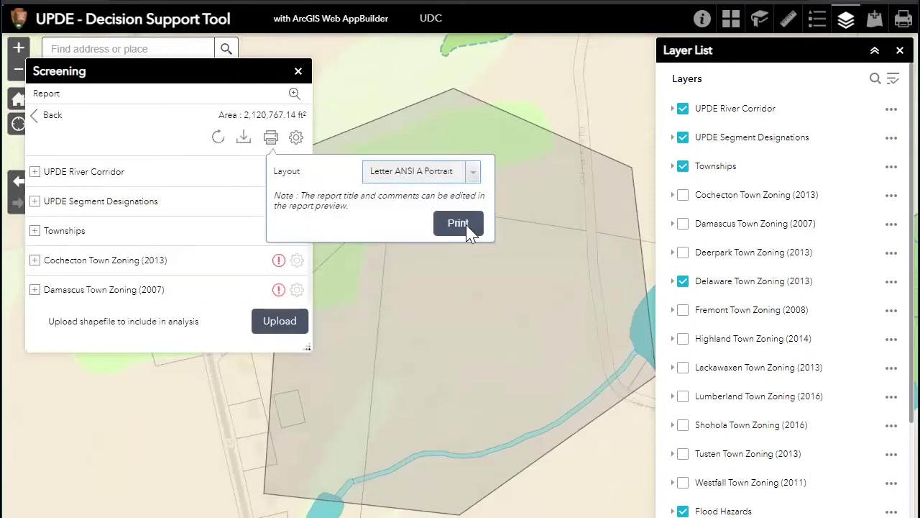
left_click(466, 225)
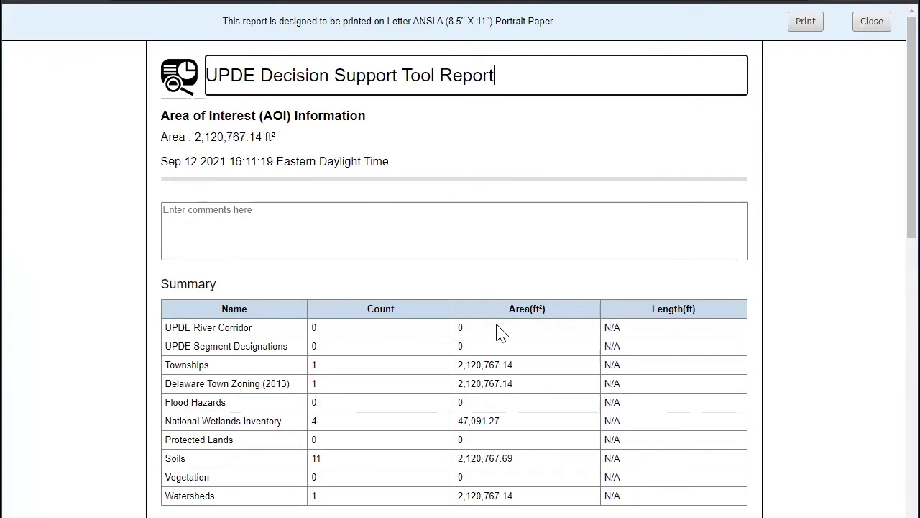
Scroll the report and highlight the Townships area value 2,120,767.14 ft²
scroll(760, 307, "down", 8)
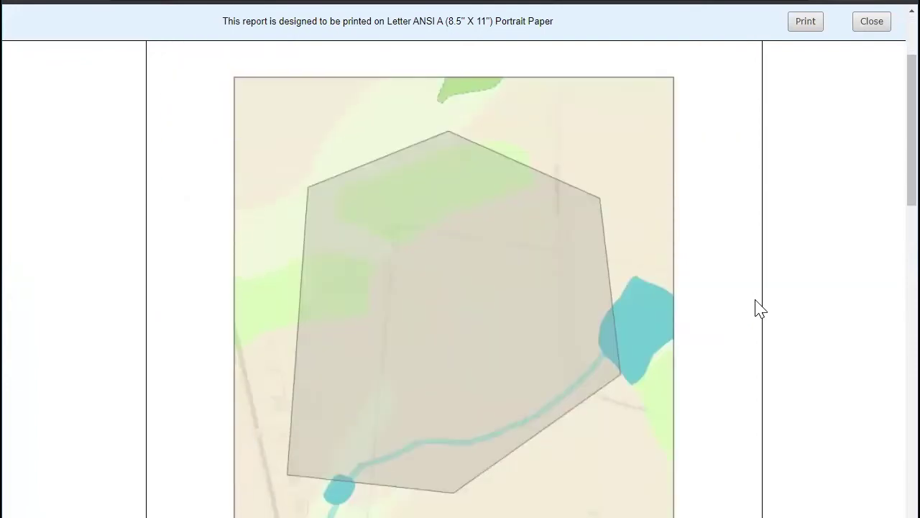
scroll(760, 307, "down", 3)
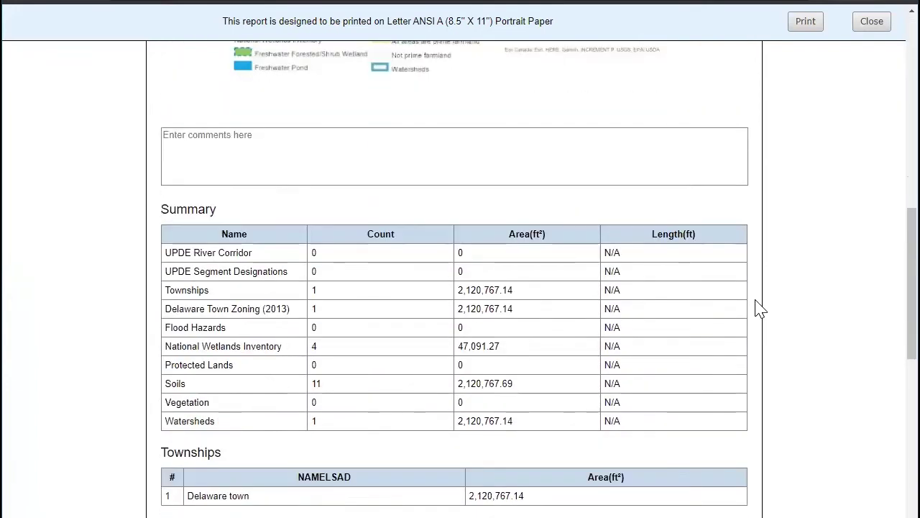
scroll(760, 308, "down", 2)
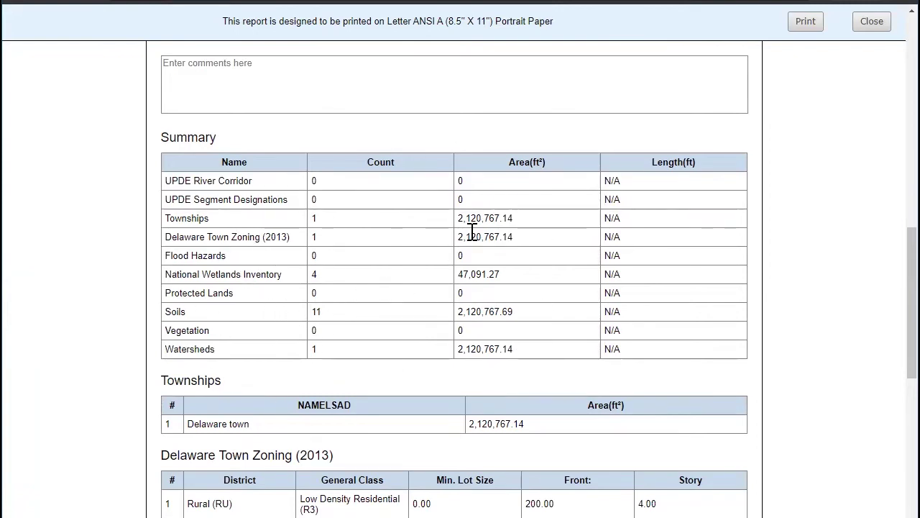
scroll(472, 230, "up", 10)
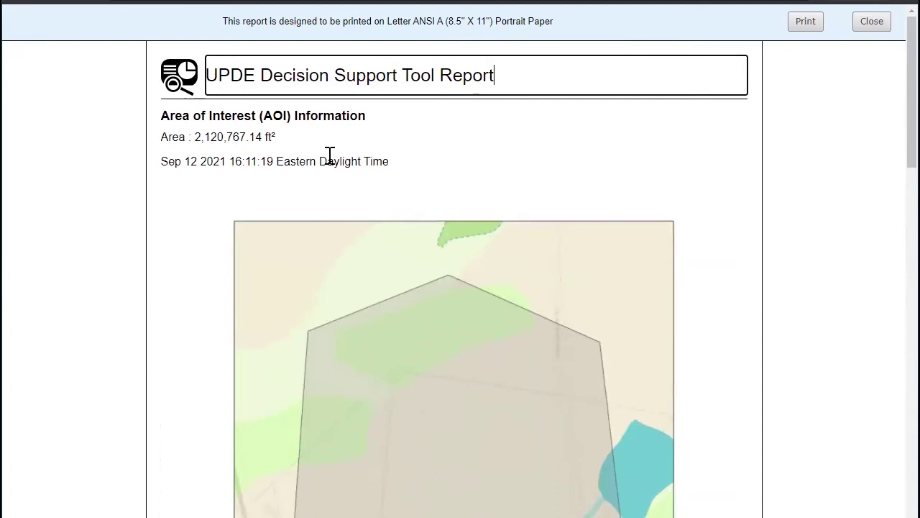
scroll(329, 154, "down", 10)
left_click_drag(459, 289, 532, 291)
left_click(242, 308)
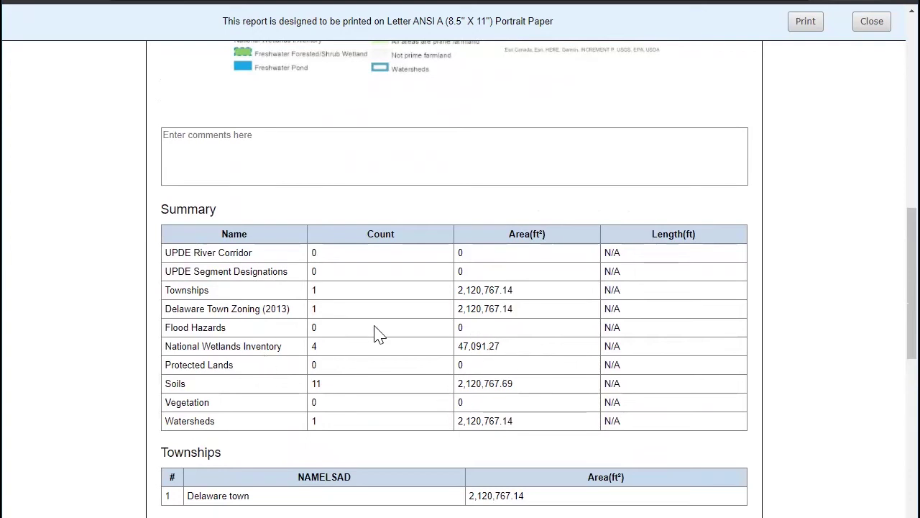
Review the wetlands and soils tables: 4 wetlands totalling 47,091.27 ft² and 11 soil units
scroll(410, 339, "down", 8)
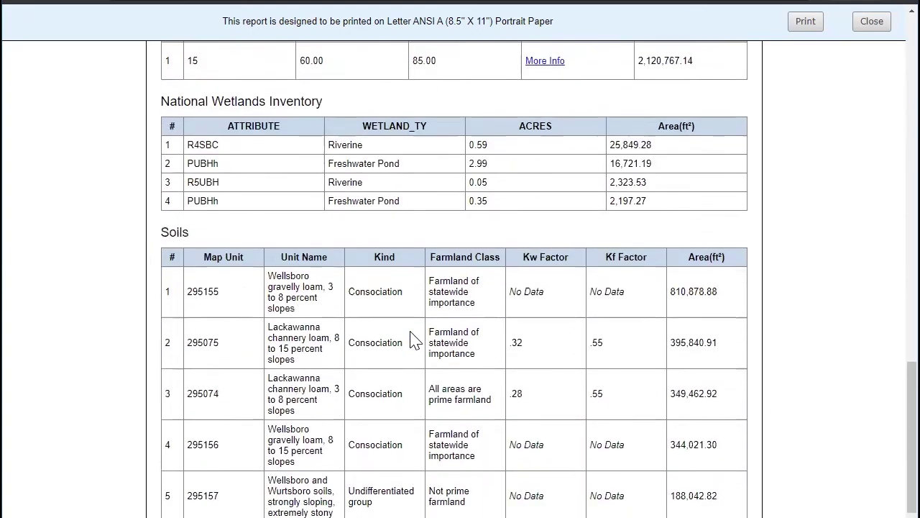
scroll(413, 336, "down", 3)
scroll(414, 338, "up", 2)
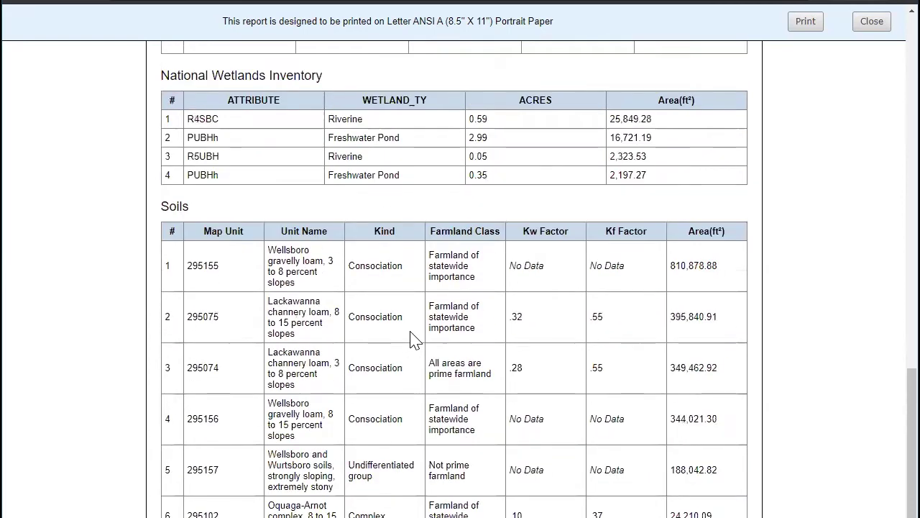
scroll(411, 339, "up", 10)
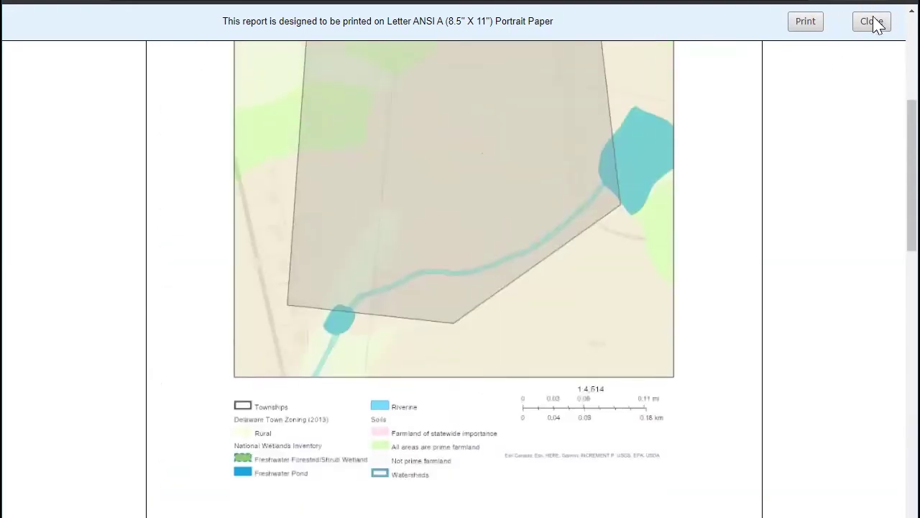
Close the report and set area results to Acres so the polygon reads 48.69 acres
left_click(873, 22)
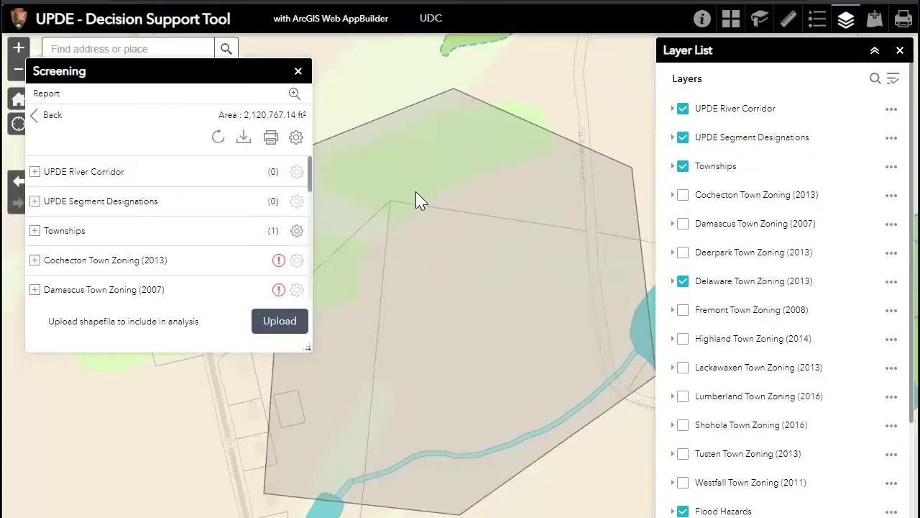
left_click(297, 140)
left_click(523, 176)
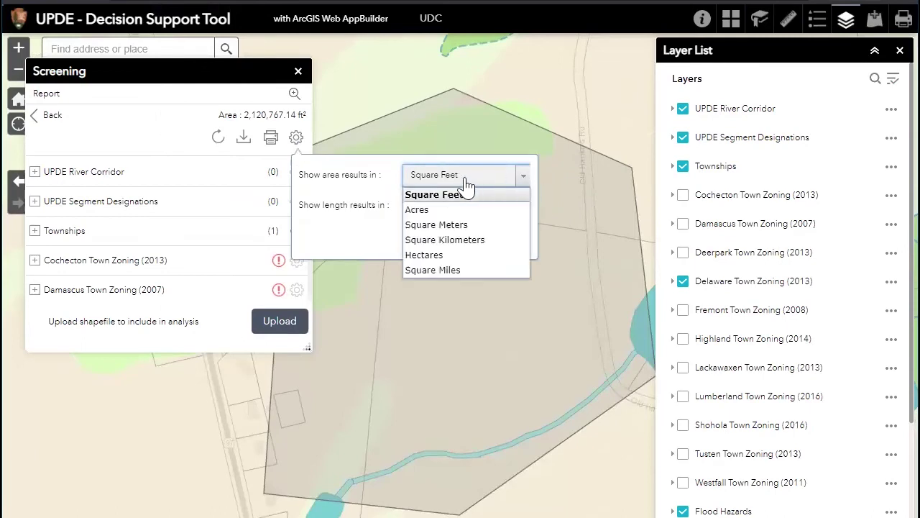
left_click(417, 211)
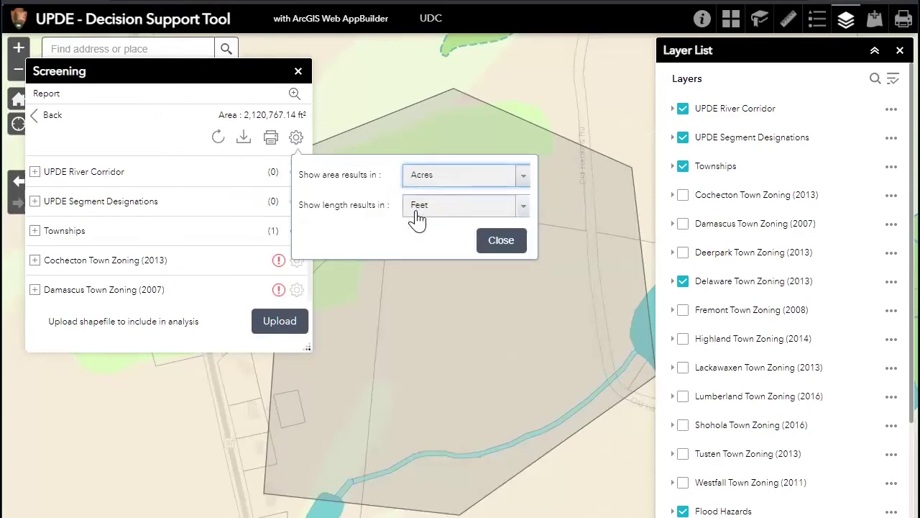
left_click(523, 178)
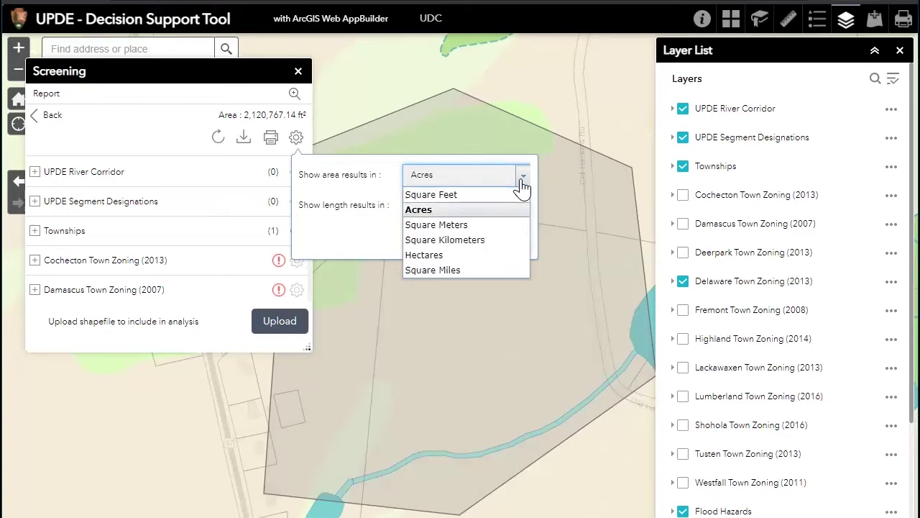
left_click(523, 176)
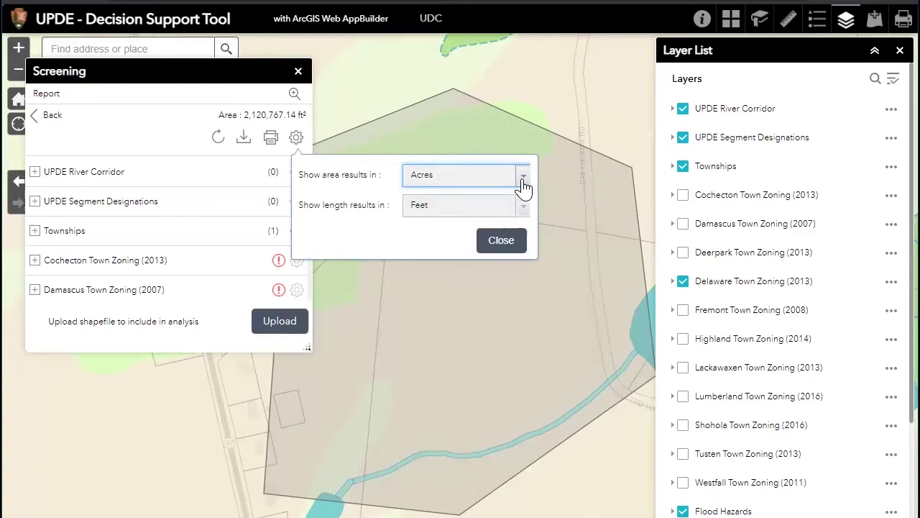
left_click(502, 241)
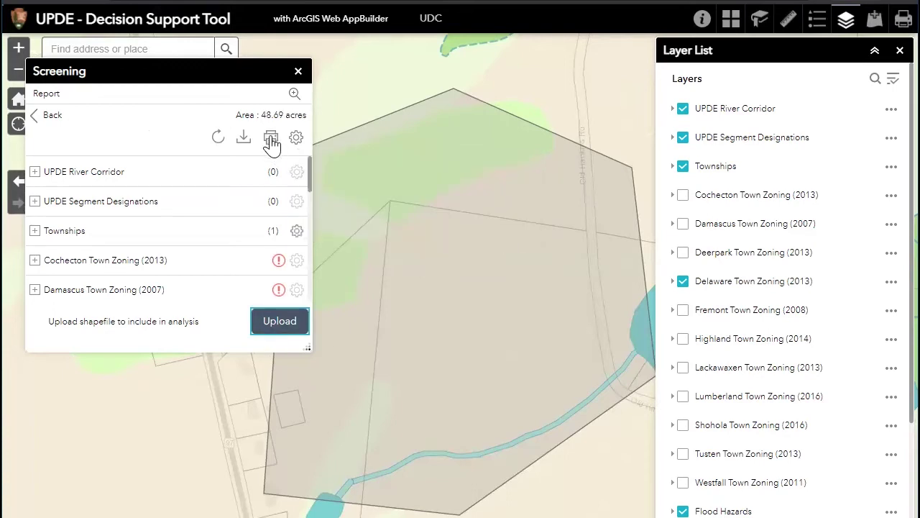
left_click(271, 138)
Print the acres report, then go back and Start Over to clear the polygon
left_click(471, 220)
left_click(47, 117)
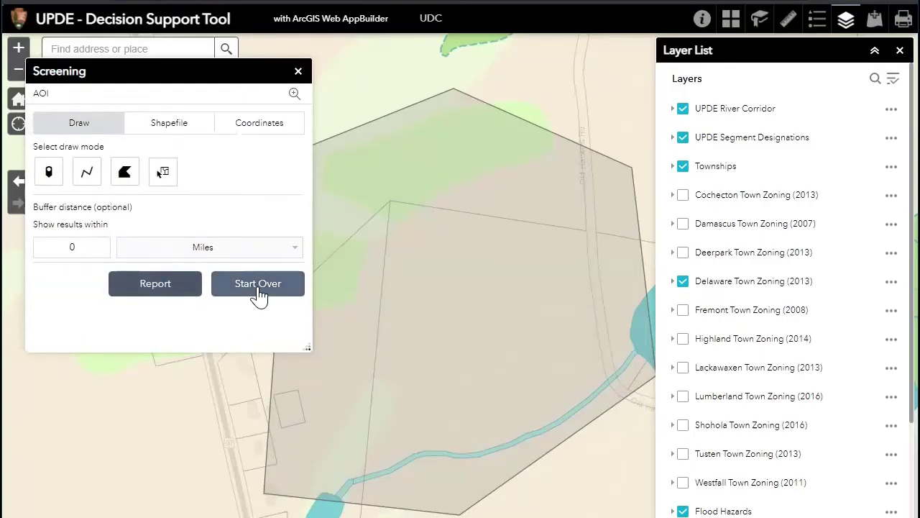
left_click(259, 292)
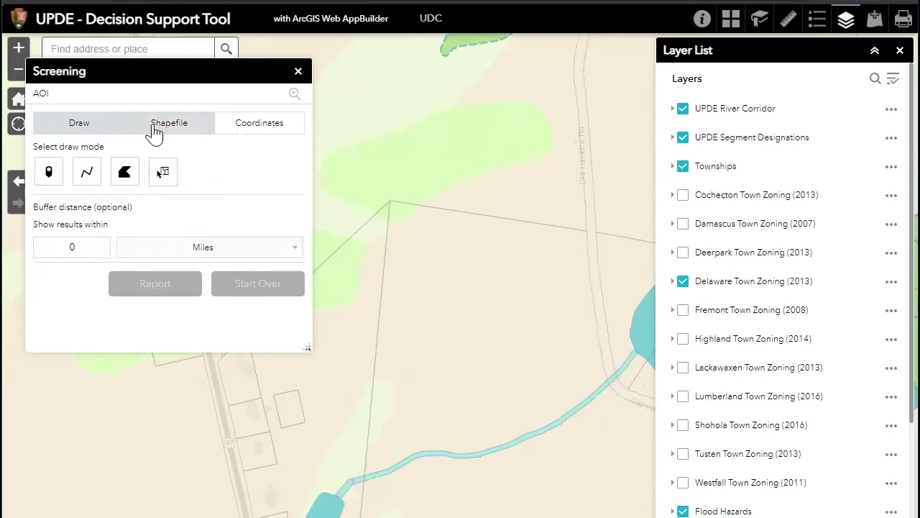
Locate a starting point at latitude 41.88, longitude -75.25 from the Coordinates tab
left_click(177, 132)
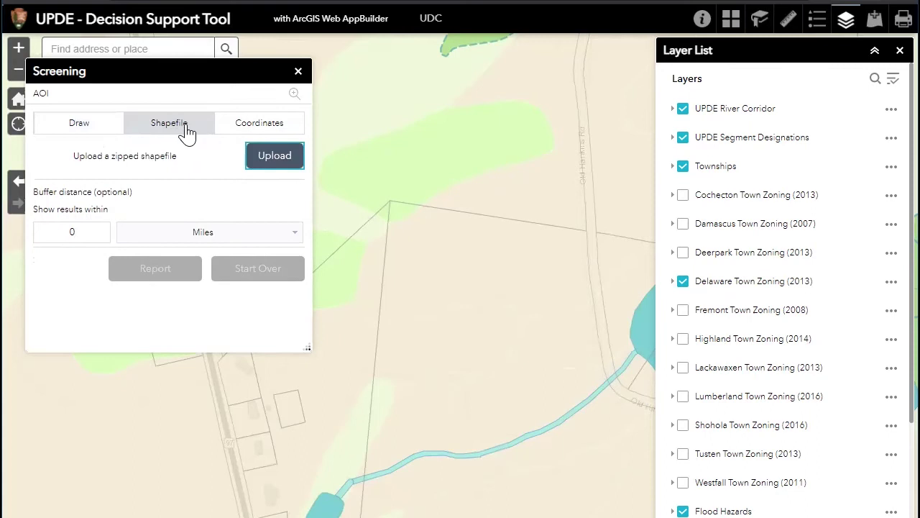
left_click(256, 127)
left_click(107, 230)
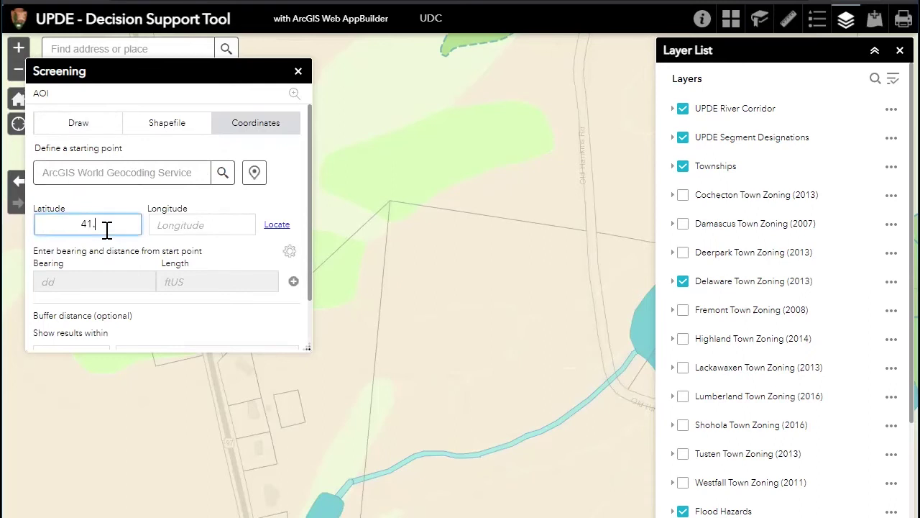
left_click(188, 225)
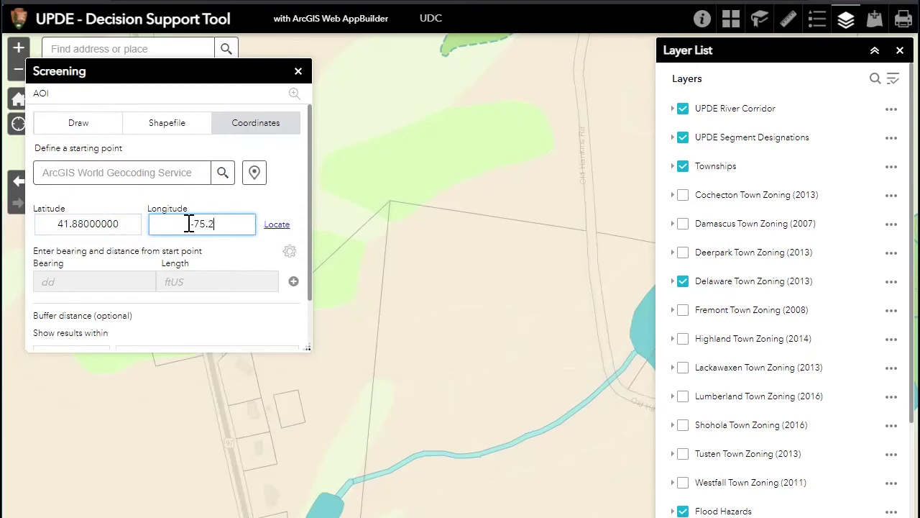
left_click(248, 260)
left_click(277, 227)
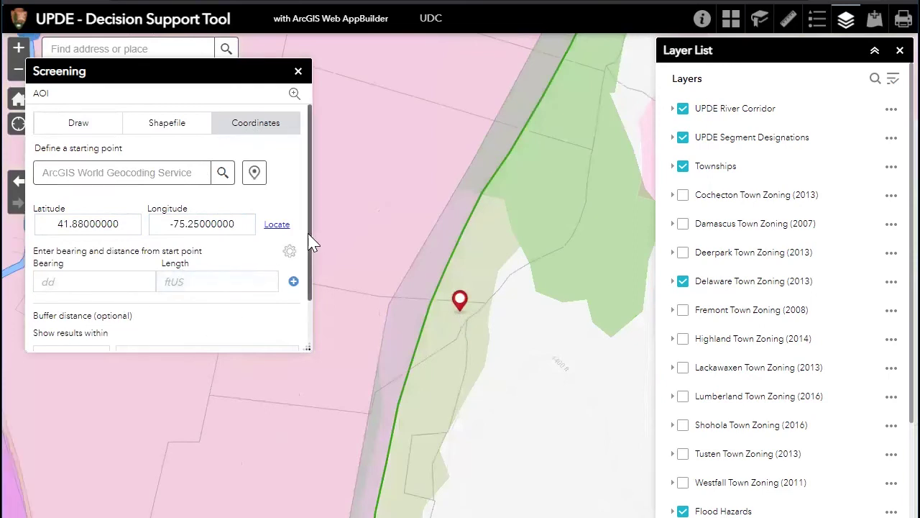
scroll(317, 244, "down", 1)
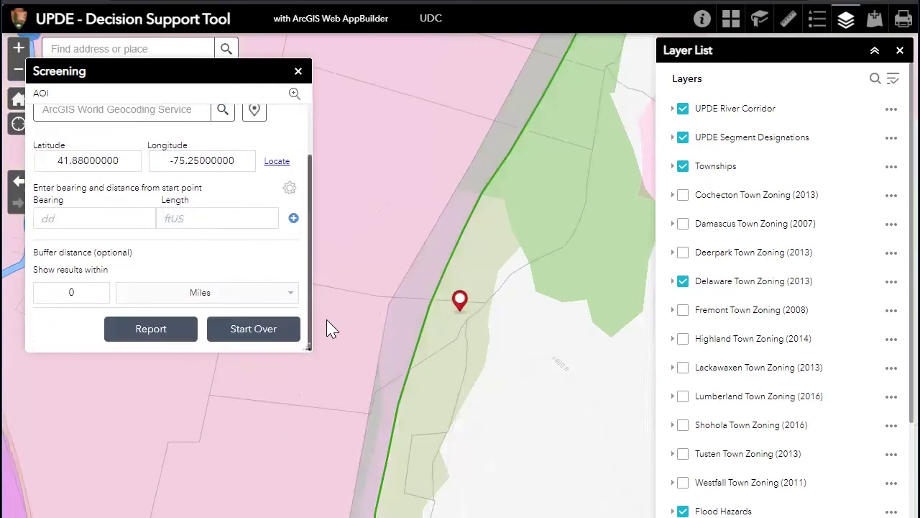
Set a 0.25-mile buffer around the marker and run the screening report
left_click(84, 290)
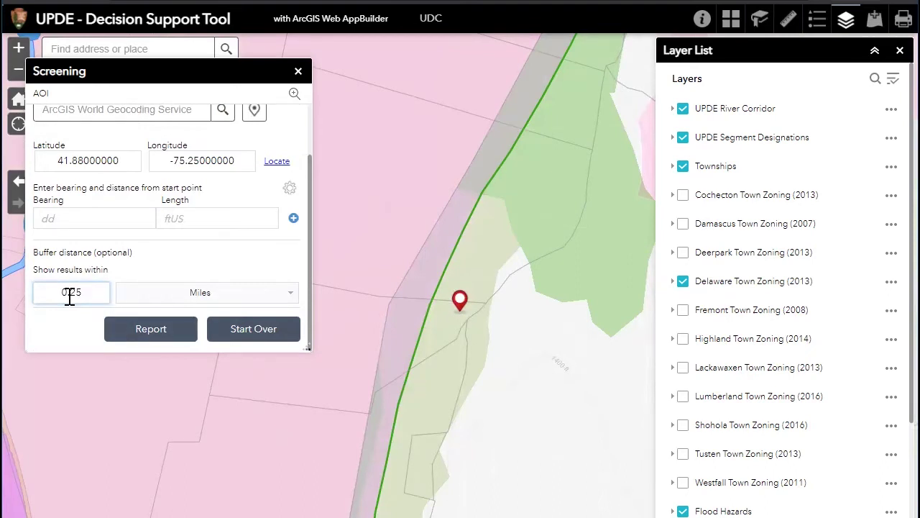
left_click(175, 337)
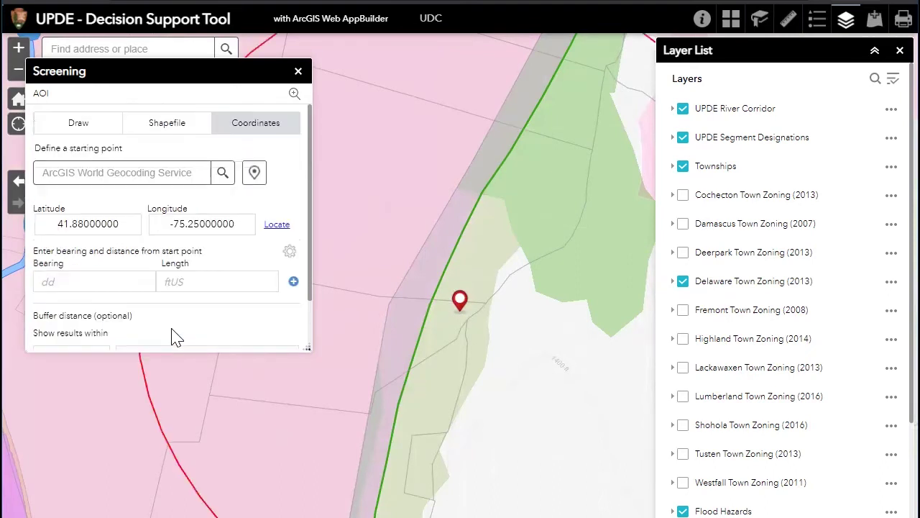
scroll(438, 324, "down", 1)
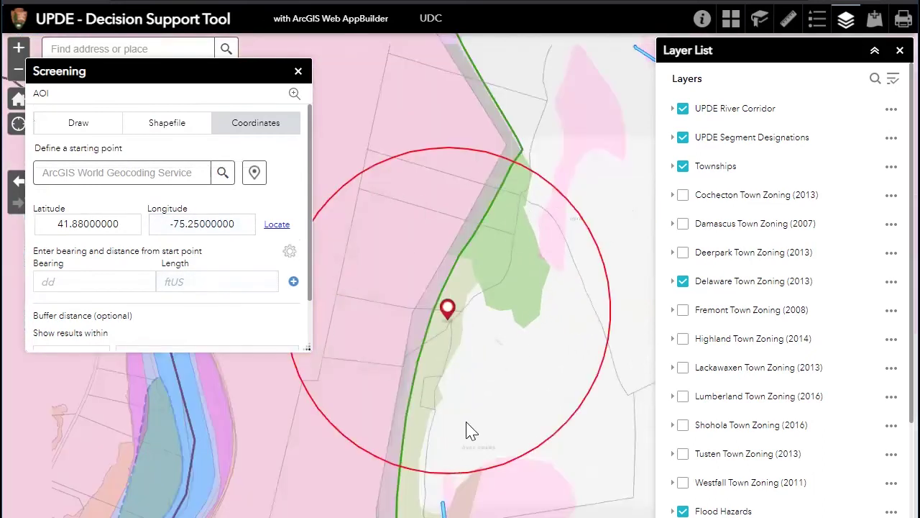
scroll(292, 287, "down", 2)
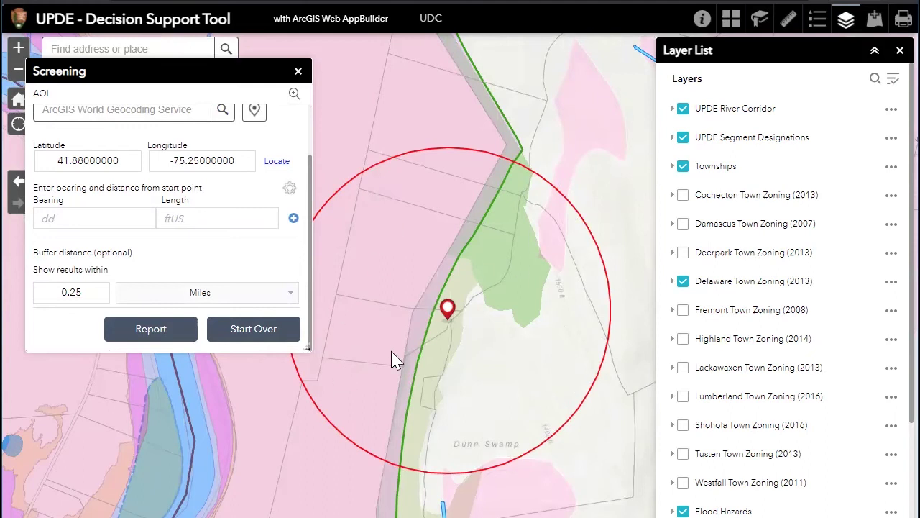
scroll(310, 244, "up", 2)
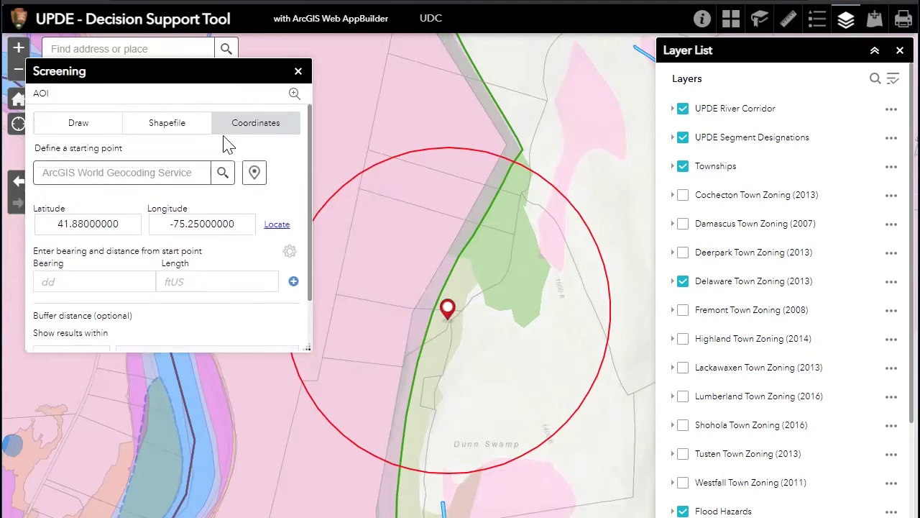
left_click(79, 128)
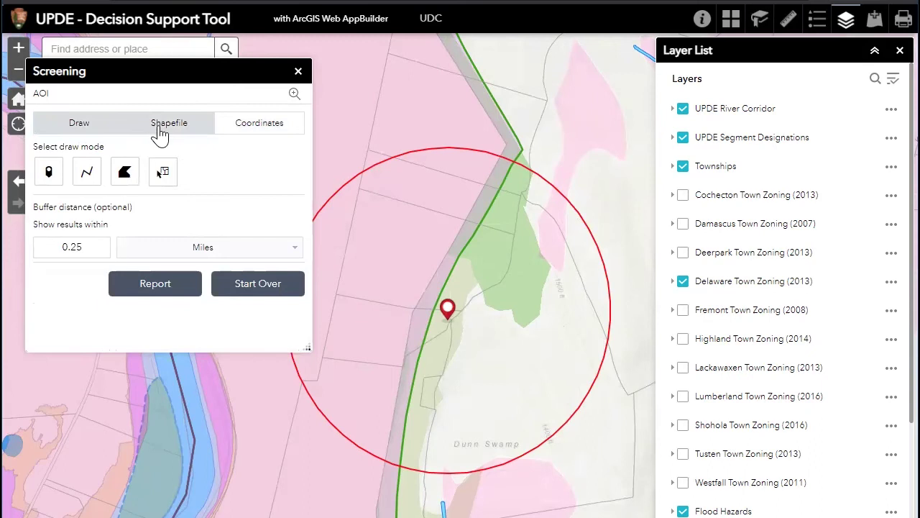
Clear the buffered point and box-select a parcel on the map
left_click(165, 135)
left_click(79, 123)
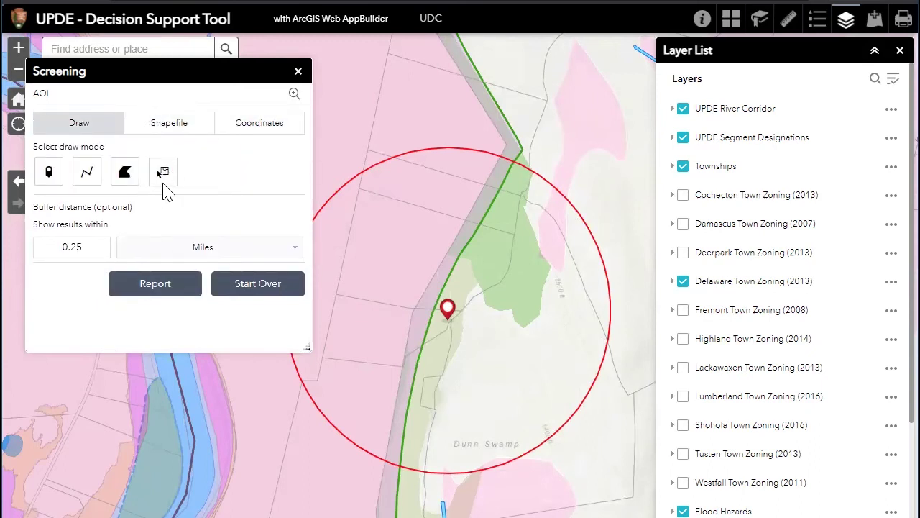
left_click(260, 295)
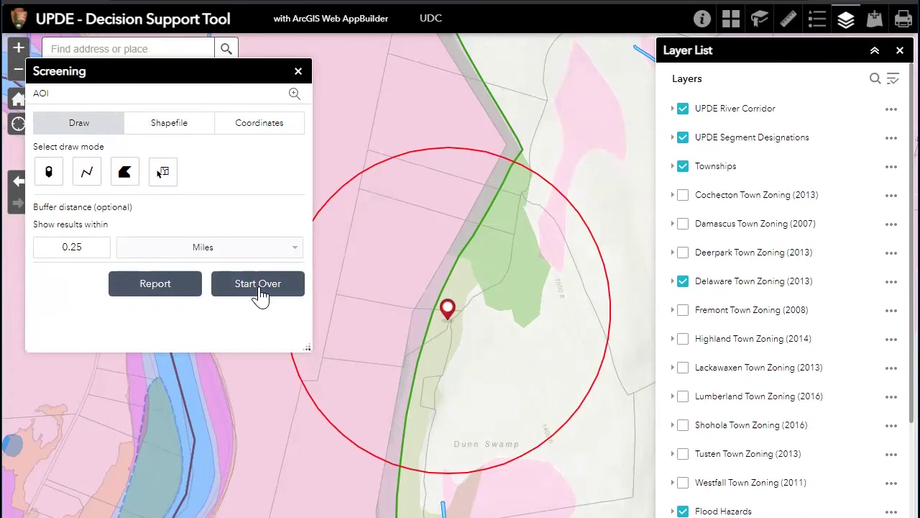
left_click(164, 176)
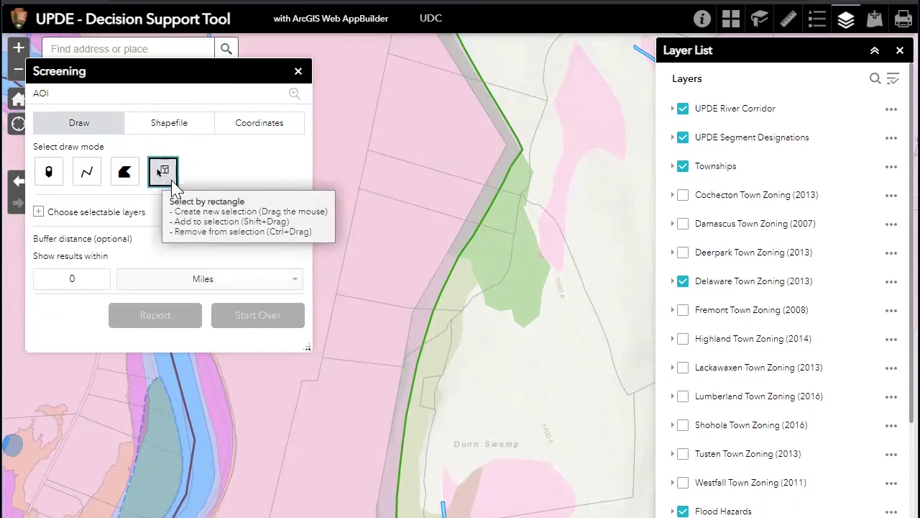
left_click_drag(370, 230, 396, 274)
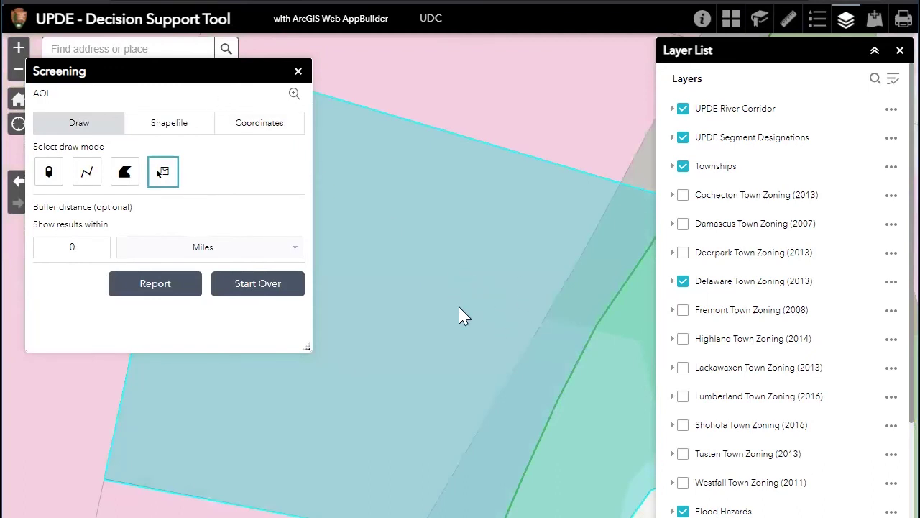
scroll(456, 240, "down", 2)
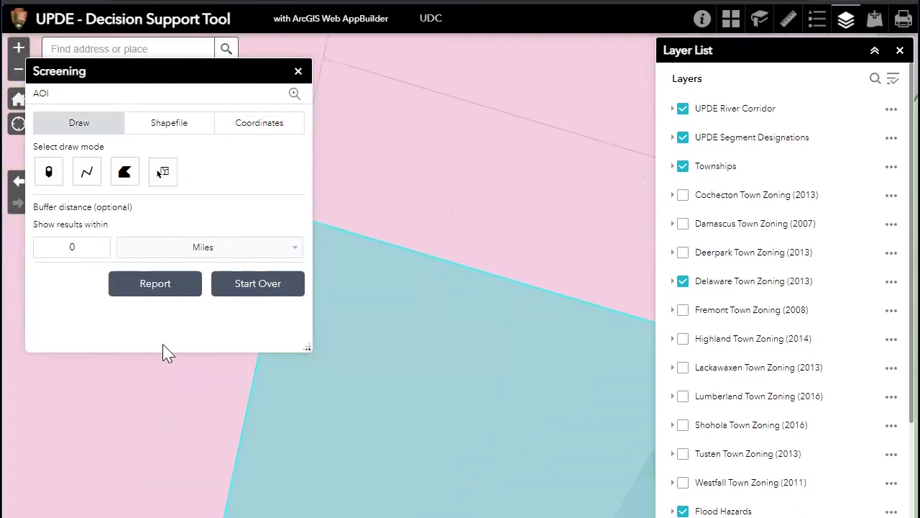
Start over and box-select several parcels along the river instead
left_click(237, 288)
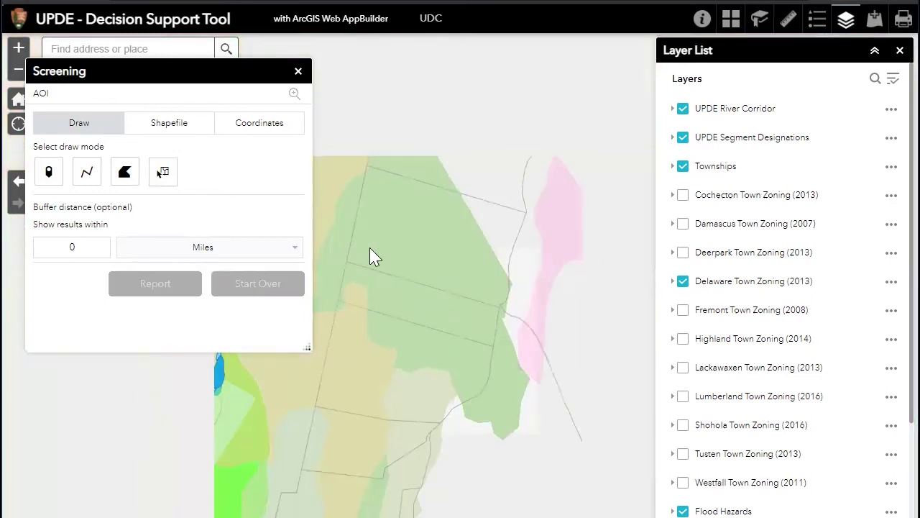
left_click(161, 172)
mouse_move(337, 208)
left_mouse_down()
mouse_move(350, 269)
mouse_move(482, 378)
mouse_move(607, 417)
left_mouse_up()
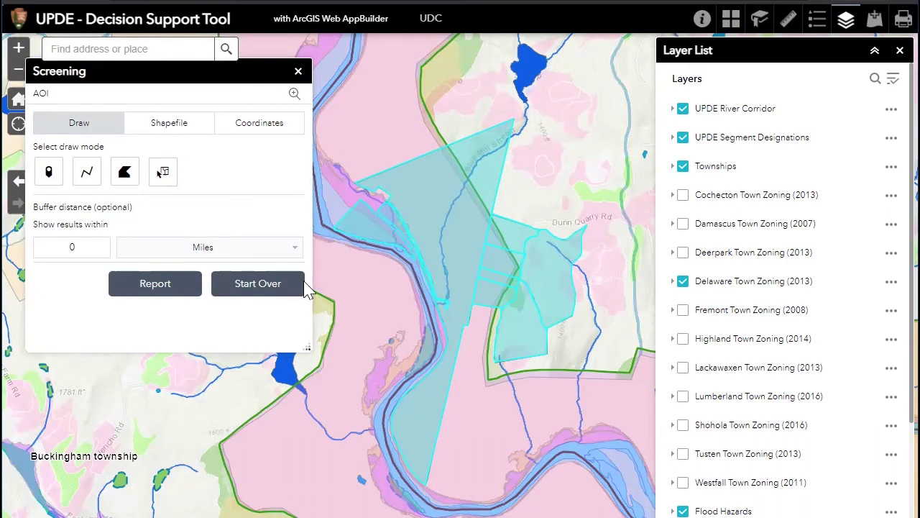
Start over, search the site's street address, and box-select the single parcel there
left_click(237, 288)
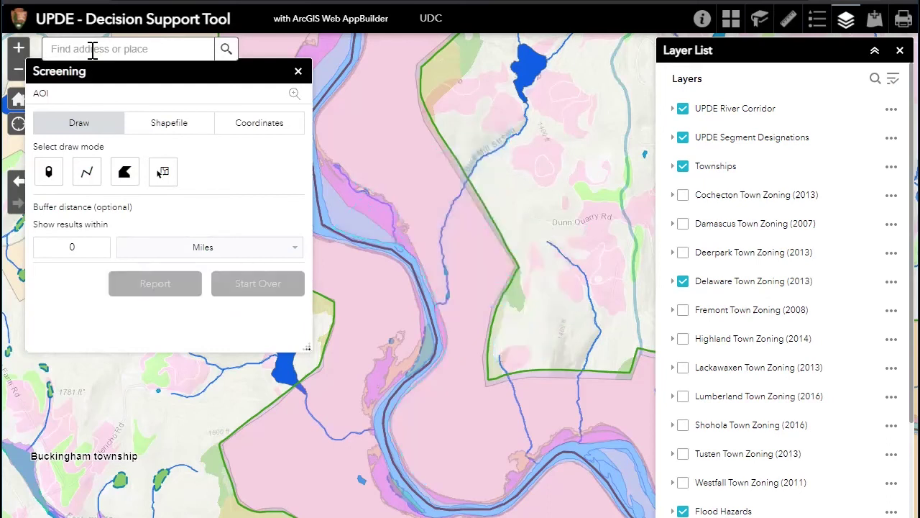
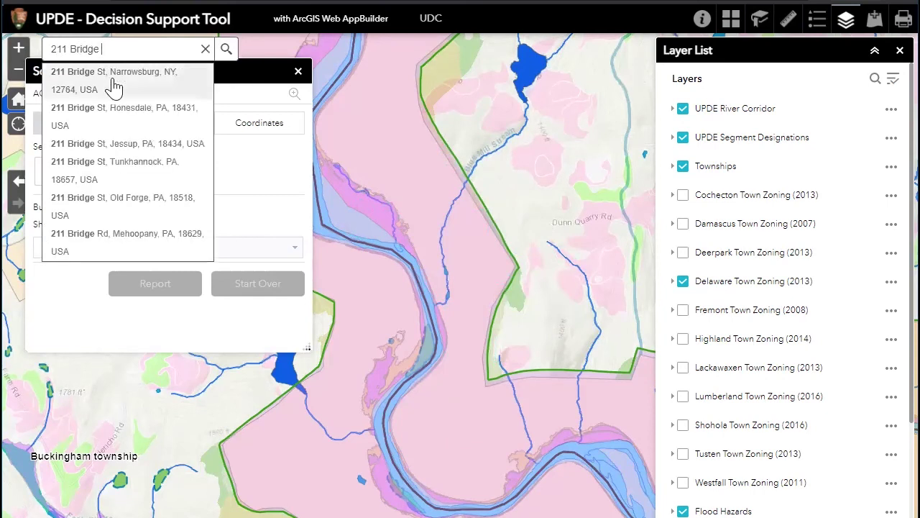
left_click(114, 80)
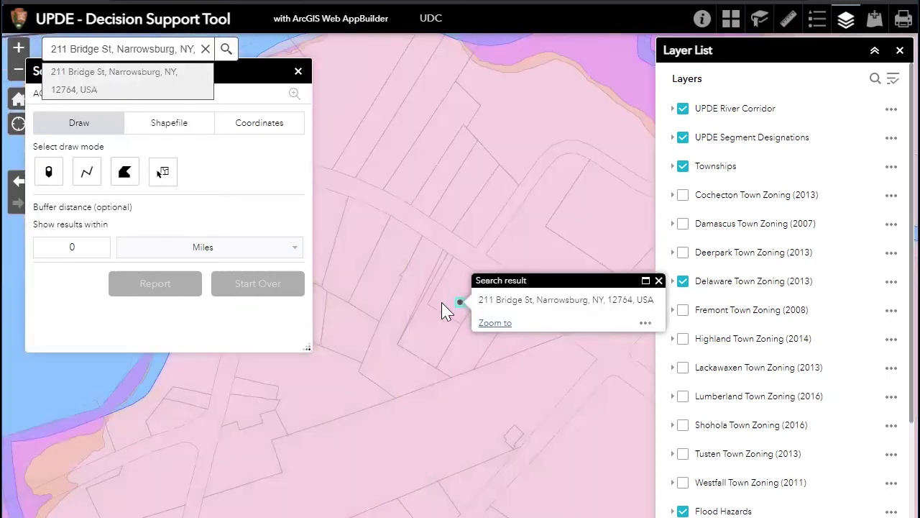
left_click(169, 178)
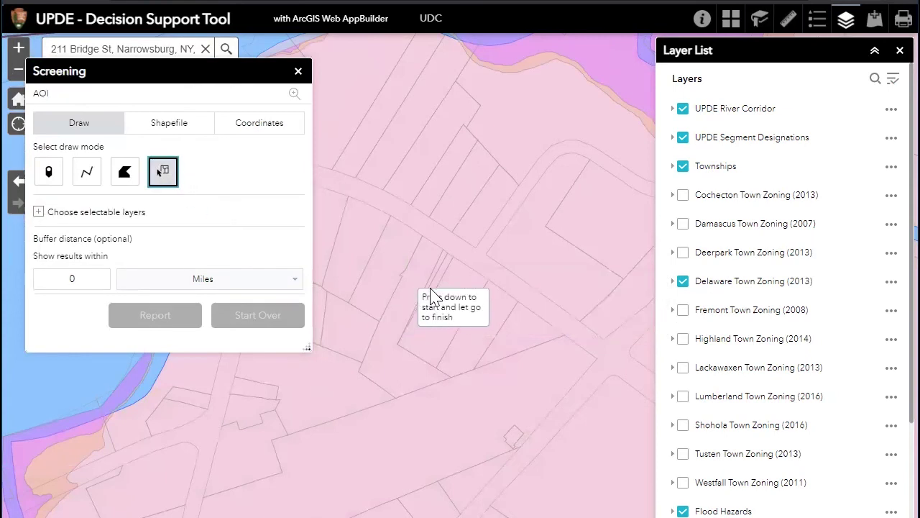
left_click_drag(453, 284, 464, 304)
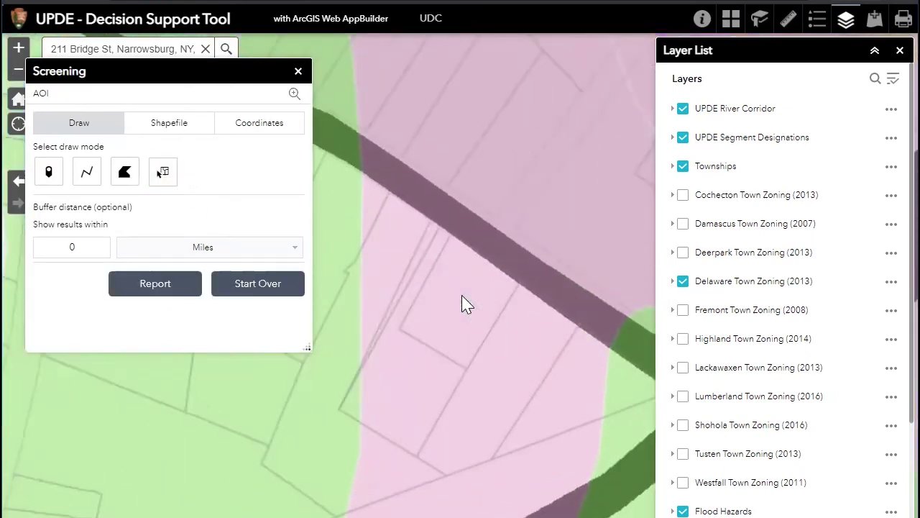
Generate the parcel's screening report and print it on Letter ANSI A Portrait
left_click(150, 288)
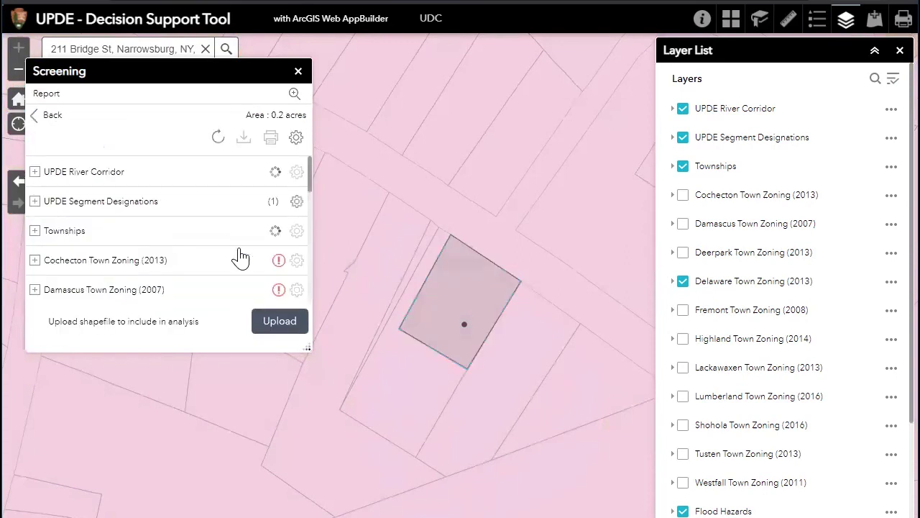
left_click(271, 138)
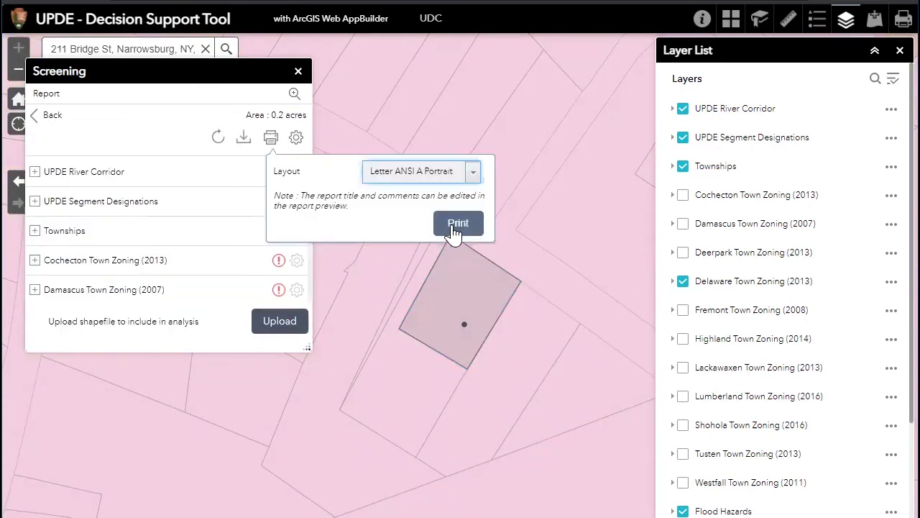
left_click(456, 224)
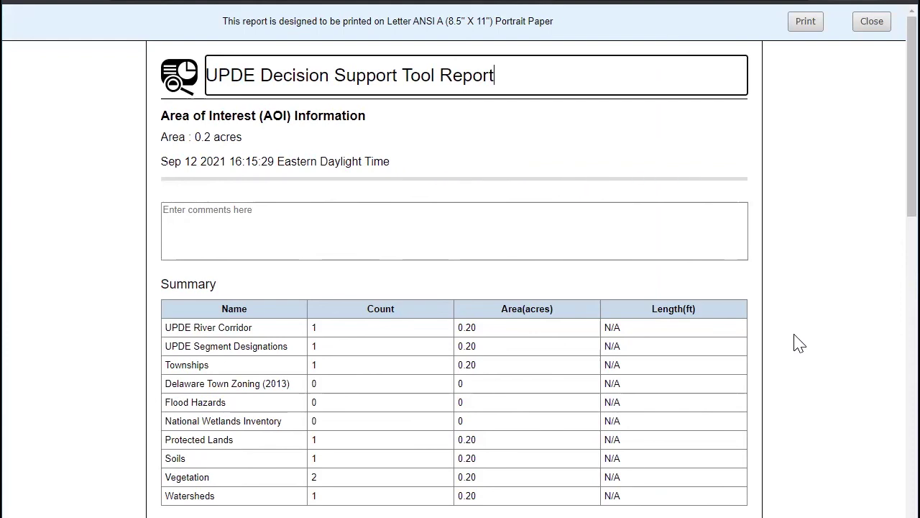
Scroll the preview: Tusten town, Recreational segment, Peggy Run-Delaware River watershed
scroll(800, 343, "down", 1)
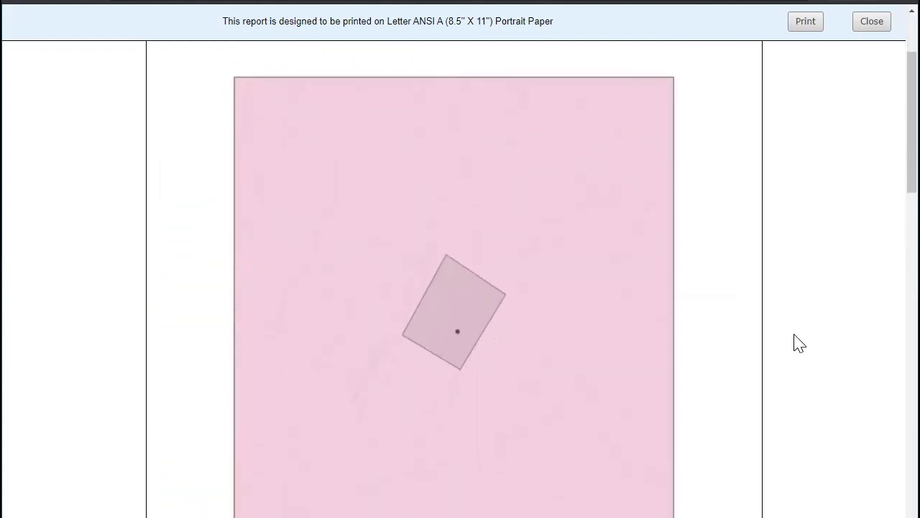
scroll(800, 344, "down", 9)
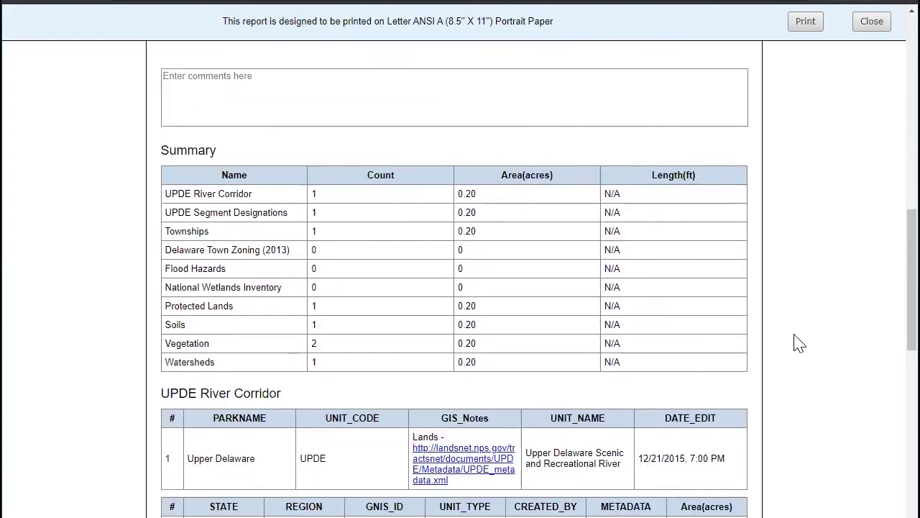
scroll(739, 374, "down", 3)
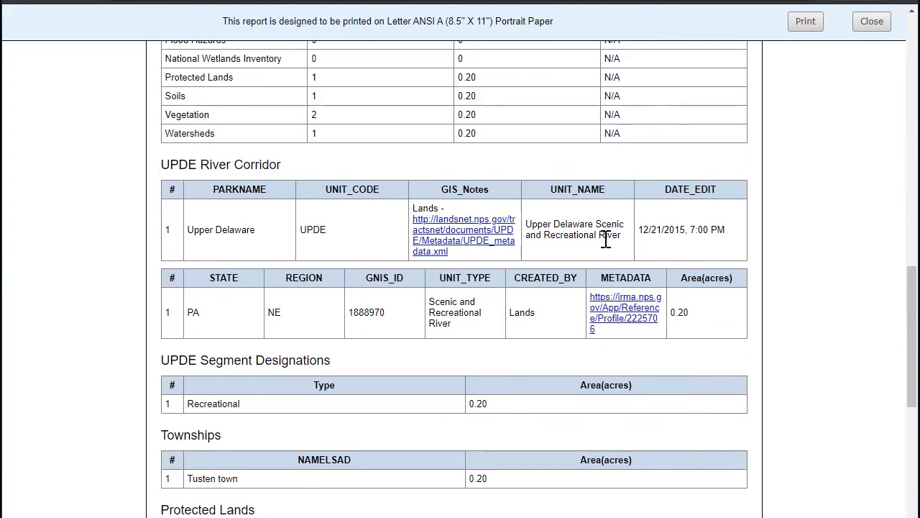
scroll(309, 241, "down", 2)
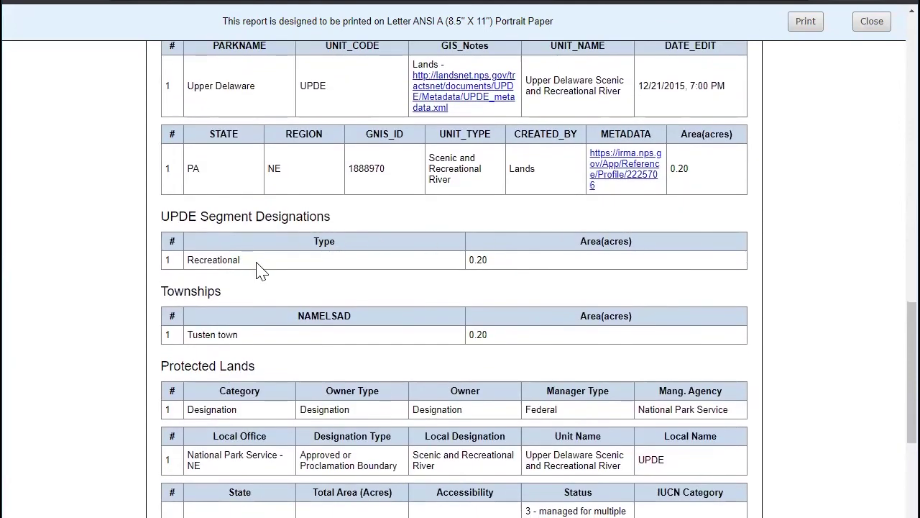
scroll(262, 267, "down", 2)
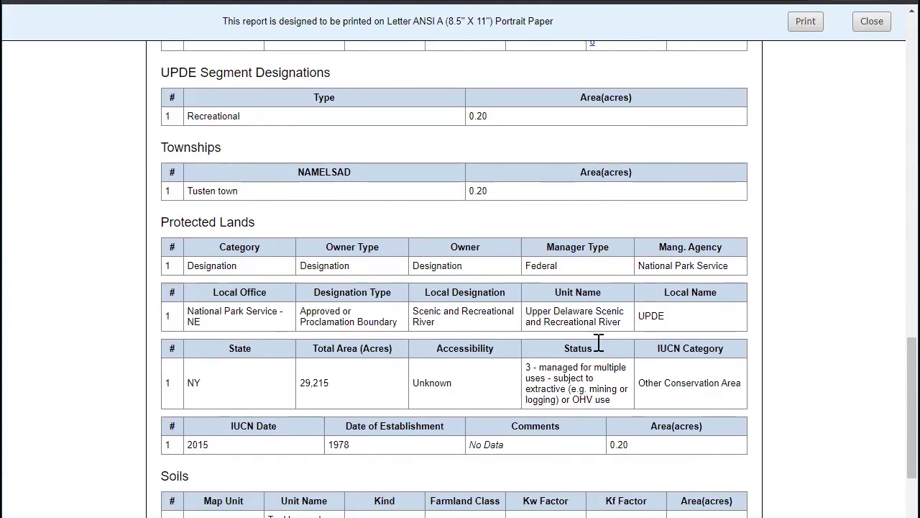
scroll(573, 379, "down", 2)
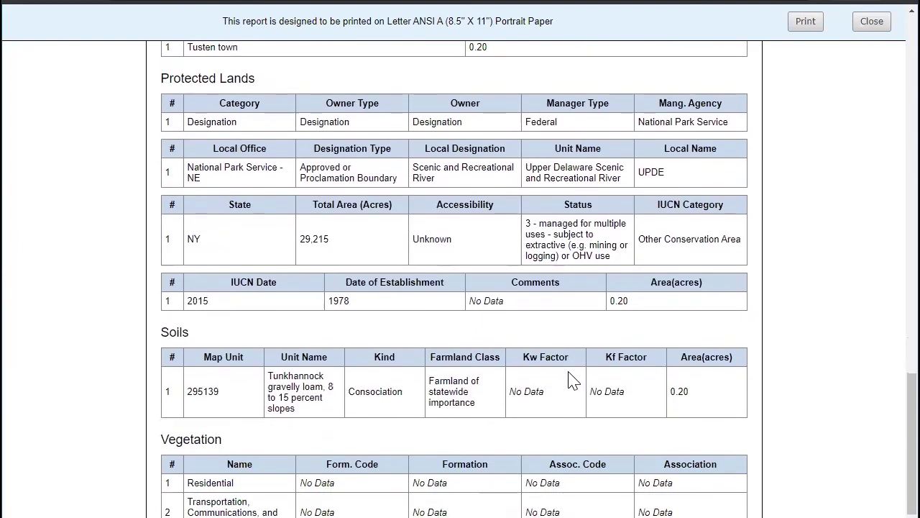
scroll(573, 379, "down", 2)
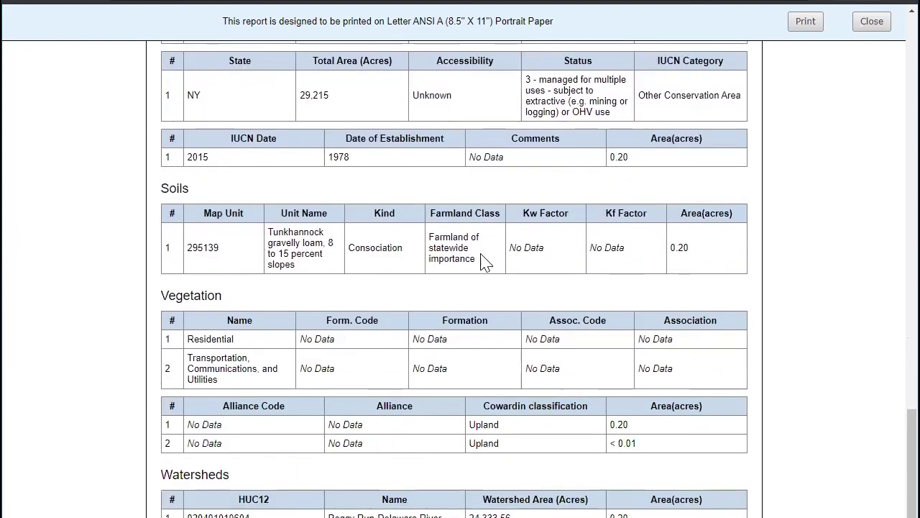
scroll(345, 365, "down", 1)
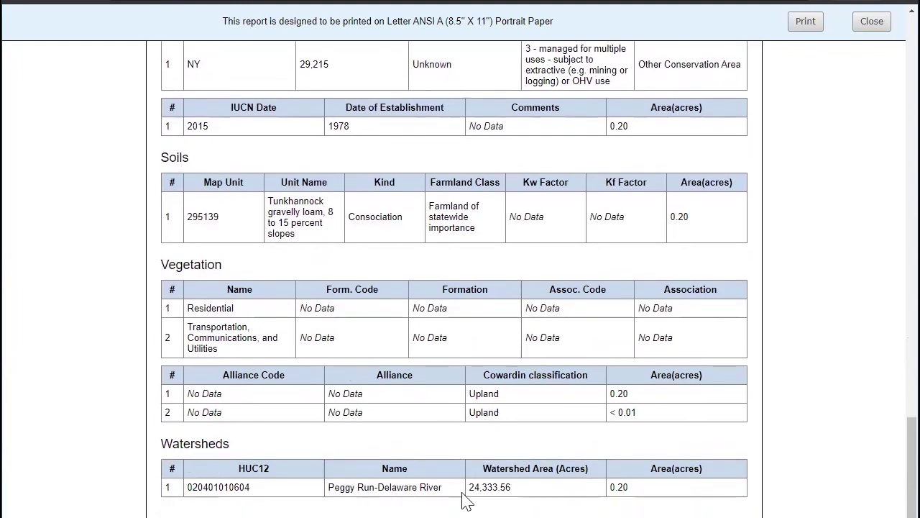
scroll(730, 424, "up", 20)
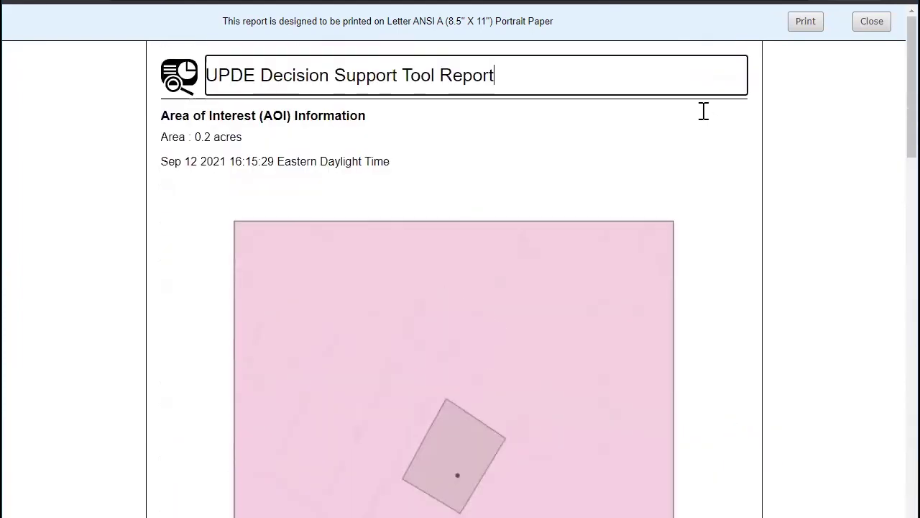
Close the report preview and look over the parcel's 0.2-acre screening results
left_click(873, 21)
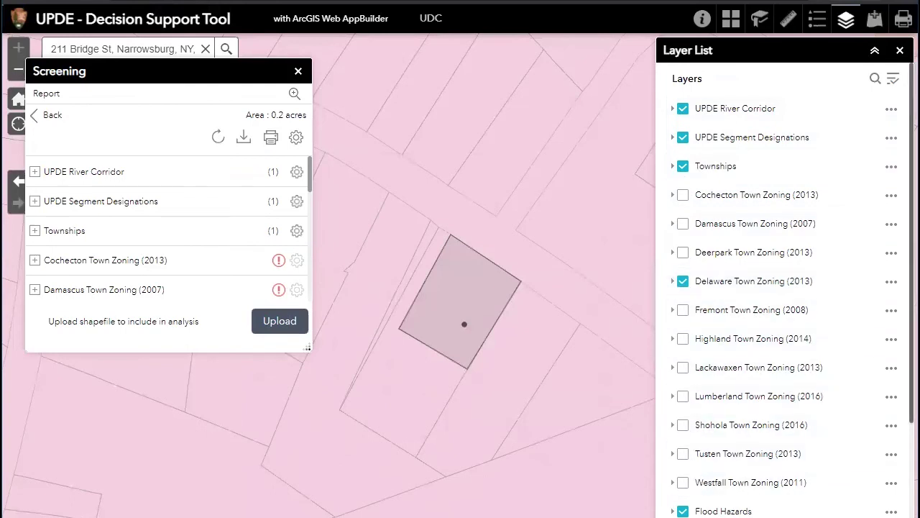
scroll(832, 382, "down", 3)
scroll(784, 288, "up", 3)
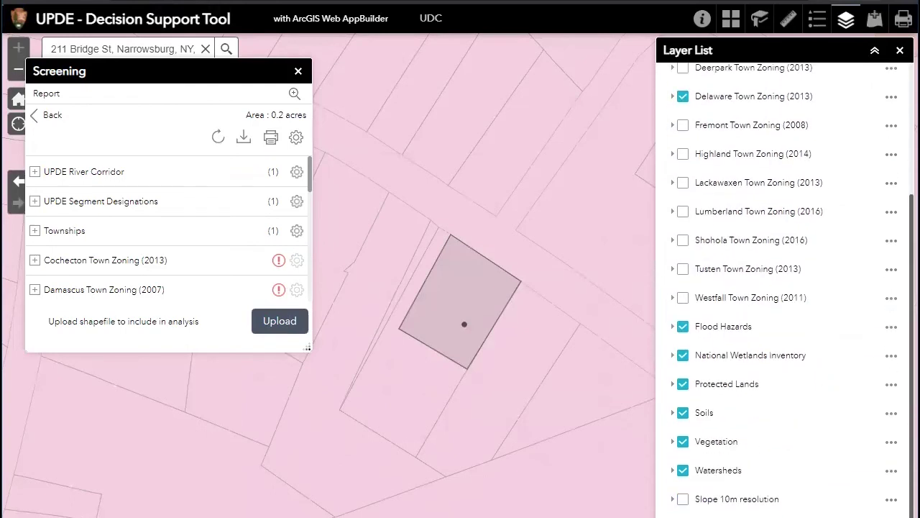